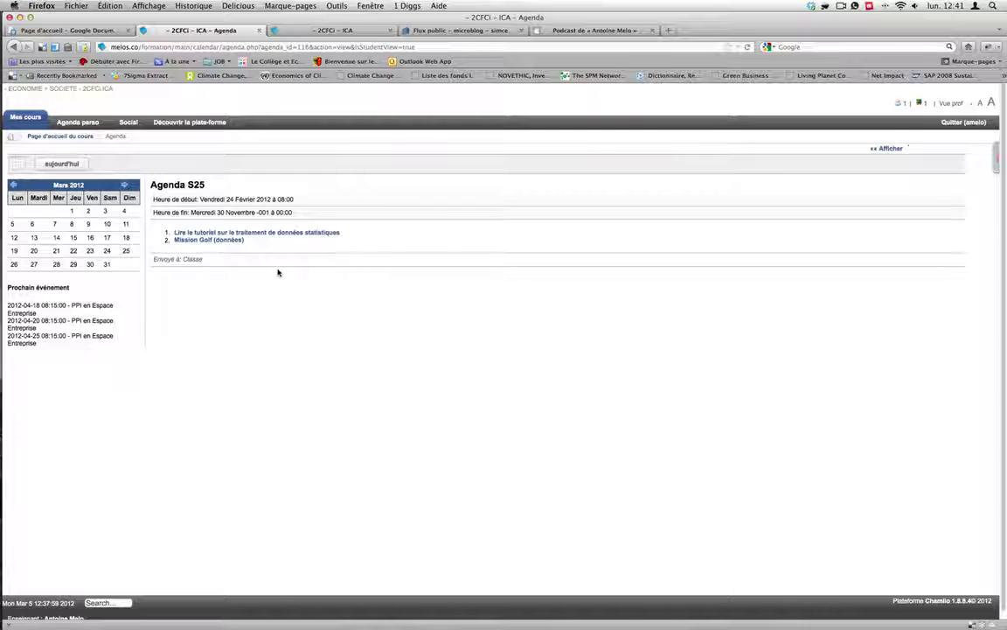
Examine the tutorial page on the SI, ET, NB.SI, OU and CONCATENER functions, closing it when done.
{"action": "left_click", "coordinate": [328, 29]}
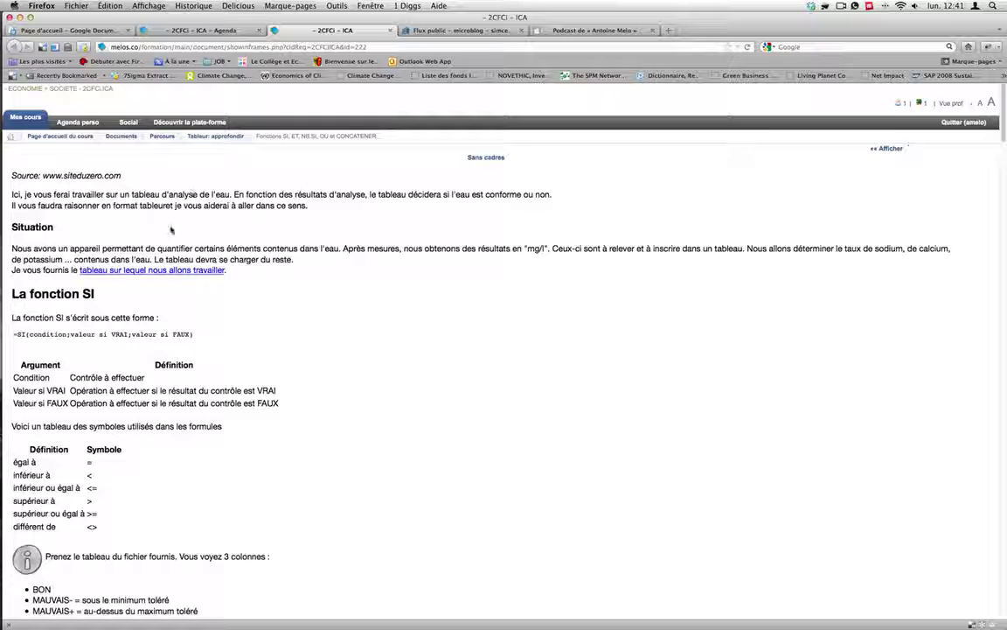
{"action": "left_click_drag", "start_coordinate": [44, 270], "coordinate": [108, 272]}
{"action": "left_click", "coordinate": [82, 299]}
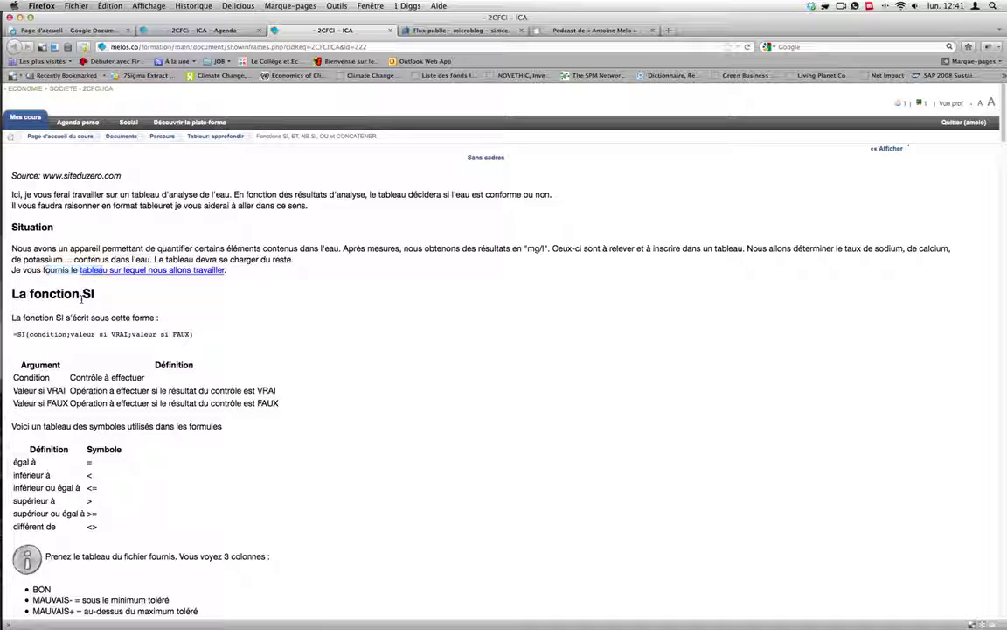
{"action": "scroll", "coordinate": [81, 299], "scroll_direction": "down", "scroll_amount": 10}
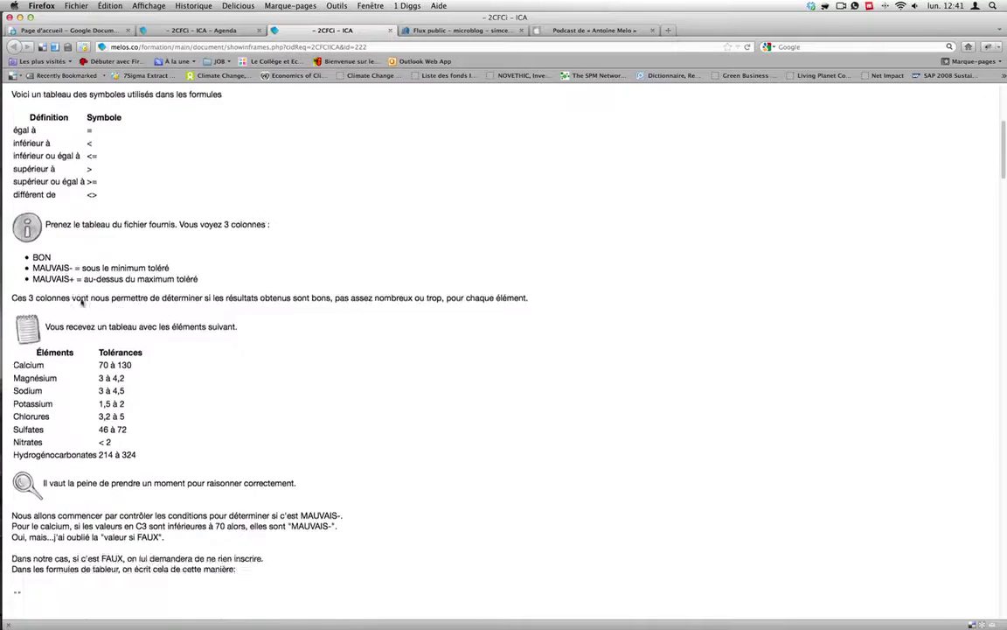
{"action": "scroll", "coordinate": [81, 301], "scroll_direction": "down", "scroll_amount": 8}
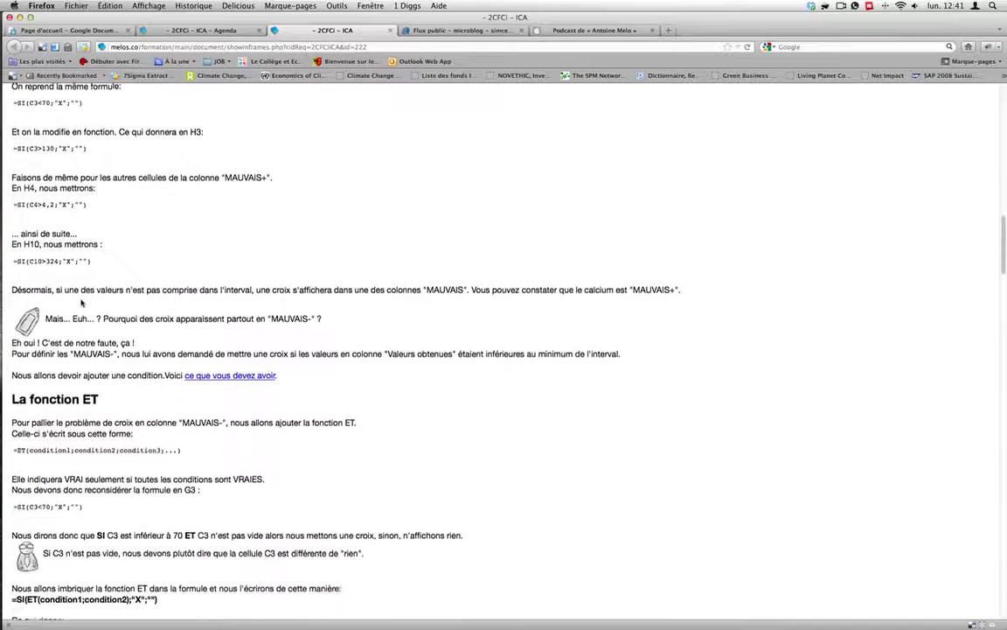
{"action": "double_click", "coordinate": [66, 400]}
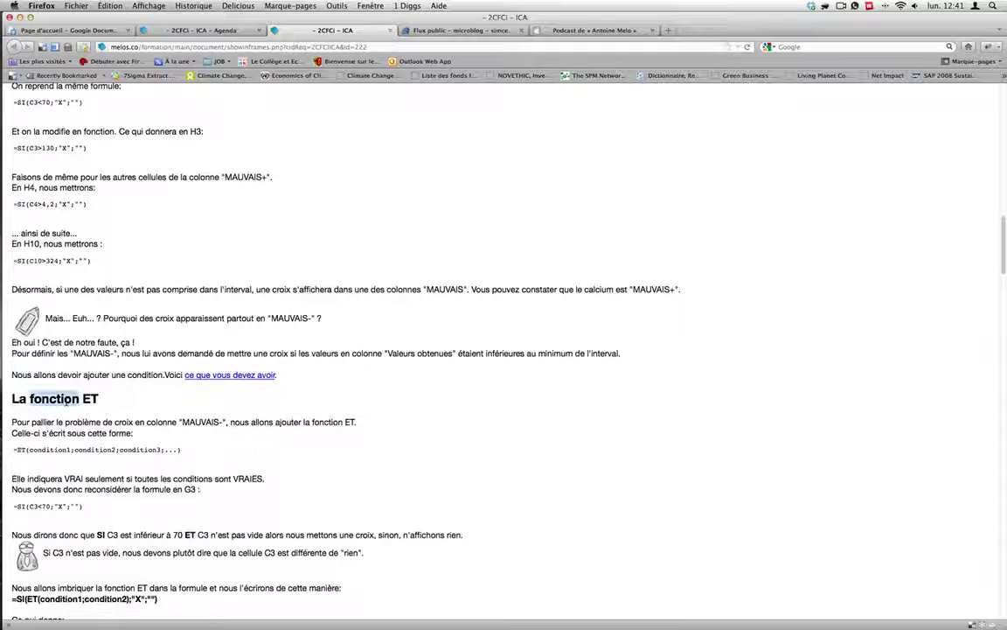
{"action": "scroll", "coordinate": [65, 401], "scroll_direction": "down", "scroll_amount": 20}
{"action": "scroll", "coordinate": [65, 405], "scroll_direction": "down", "scroll_amount": 15}
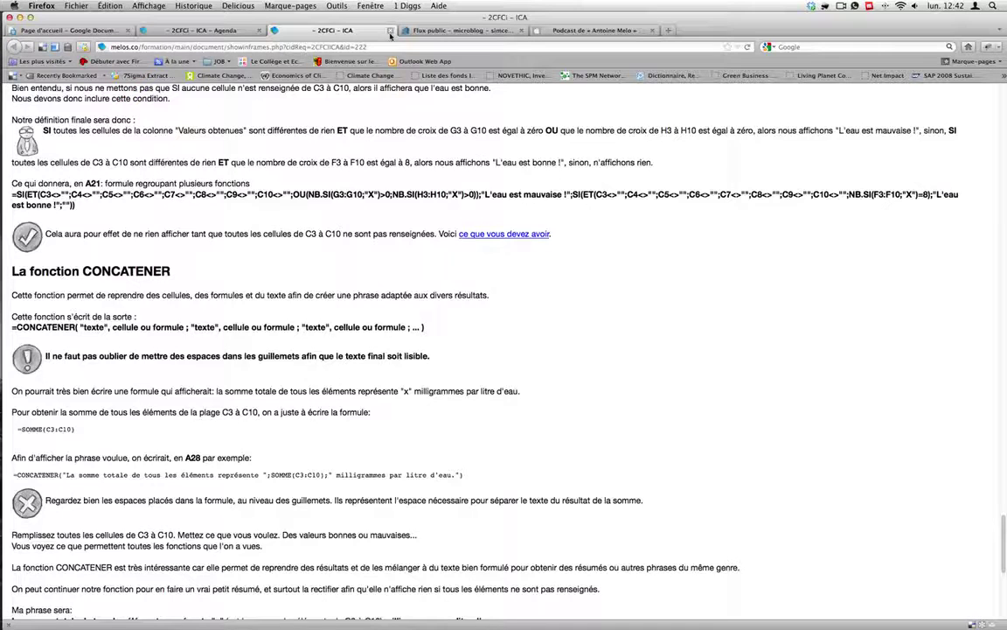
{"action": "left_click", "coordinate": [389, 32]}
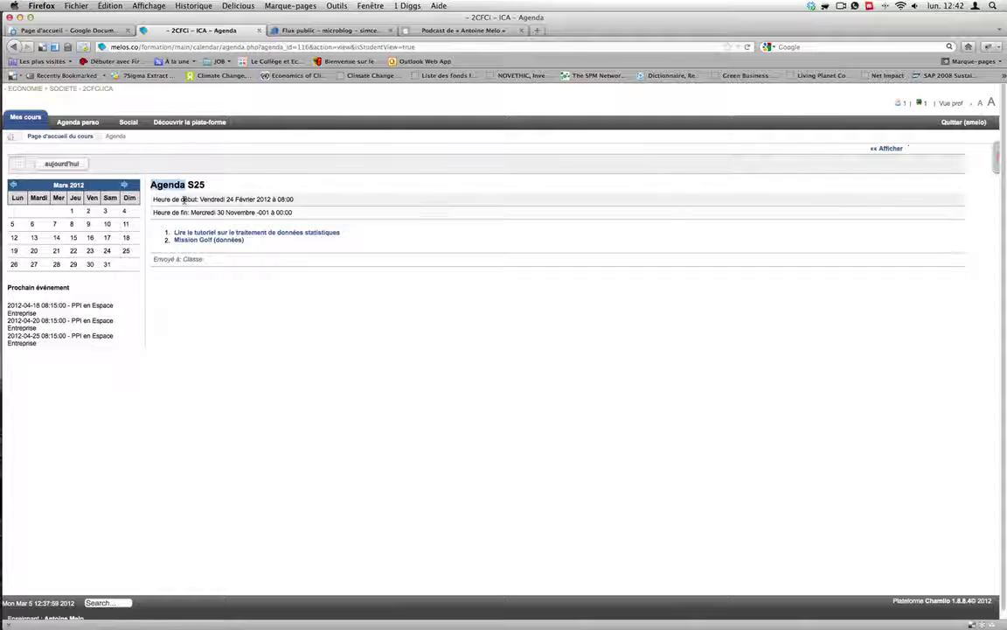
Open the "Tableur: approfondir" learning path from the course home page's Parcours section.
{"action": "left_click", "coordinate": [64, 136]}
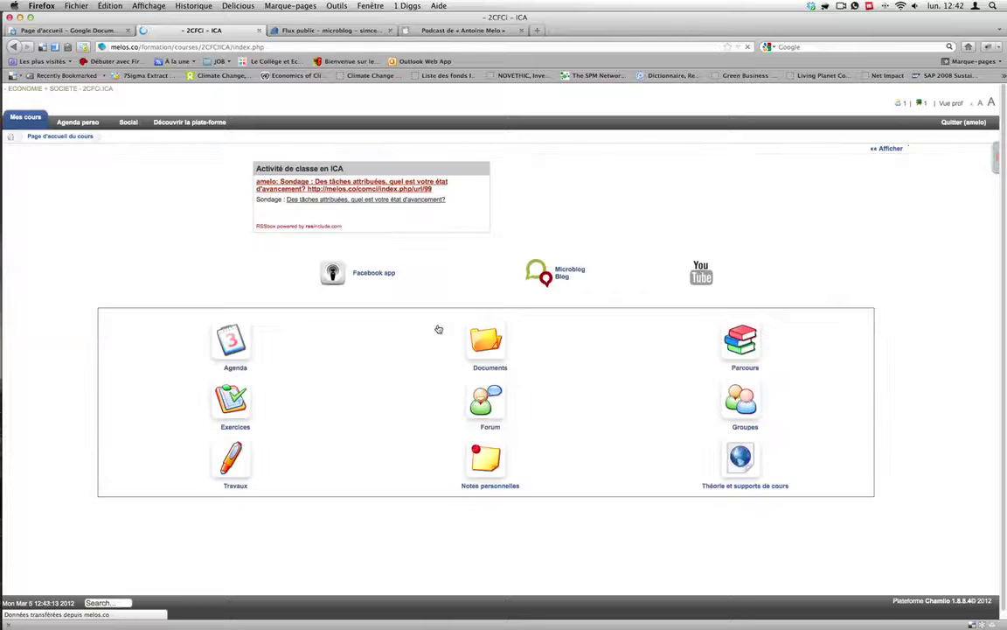
{"action": "left_click", "coordinate": [665, 319]}
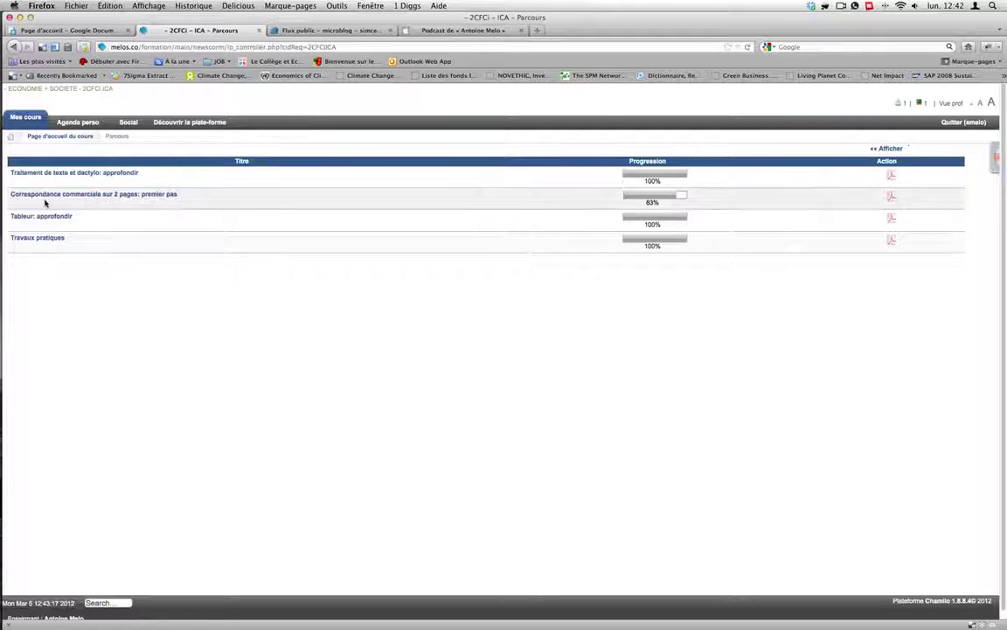
{"action": "left_click", "coordinate": [40, 217]}
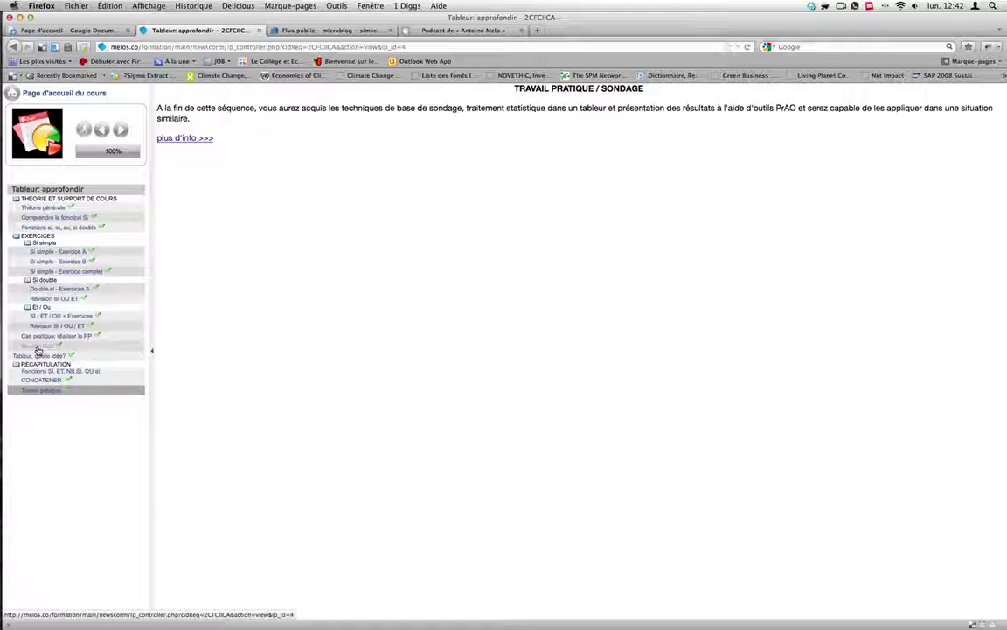
{"action": "left_click", "coordinate": [37, 348]}
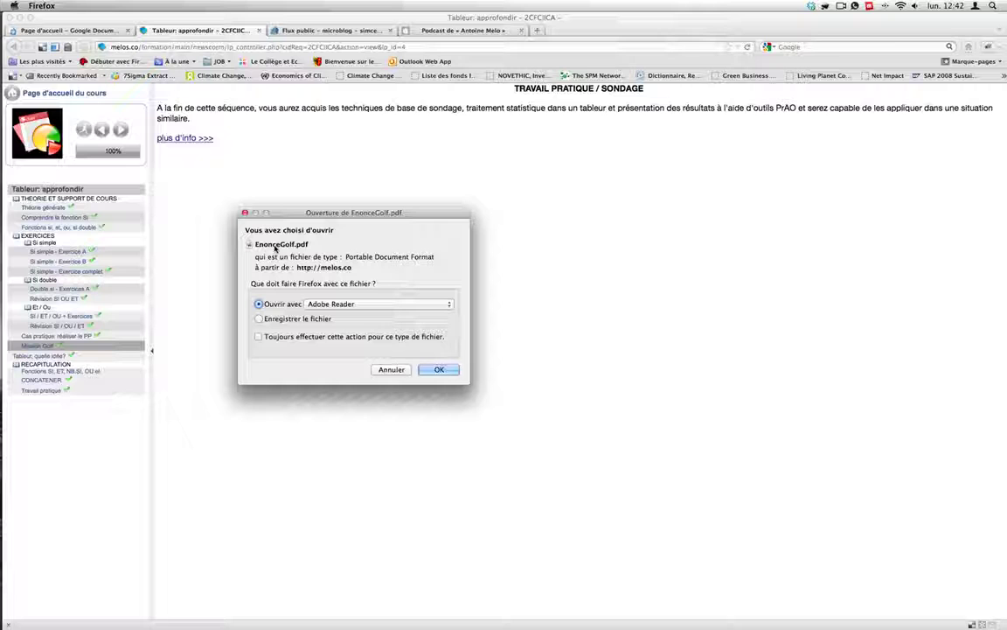
{"action": "left_click", "coordinate": [390, 370]}
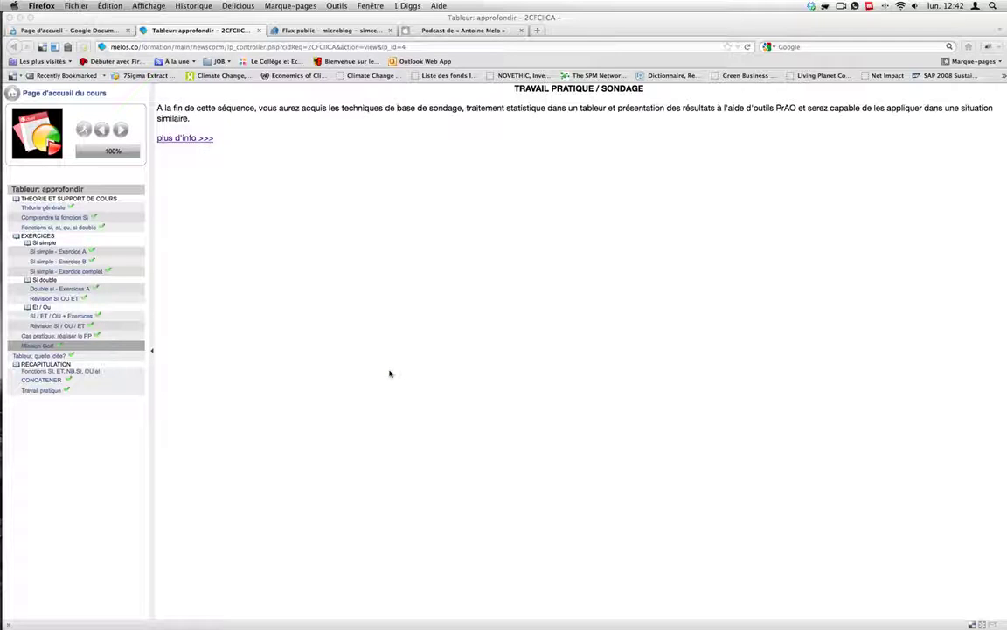
{"action": "key", "text": "super+Tab"}
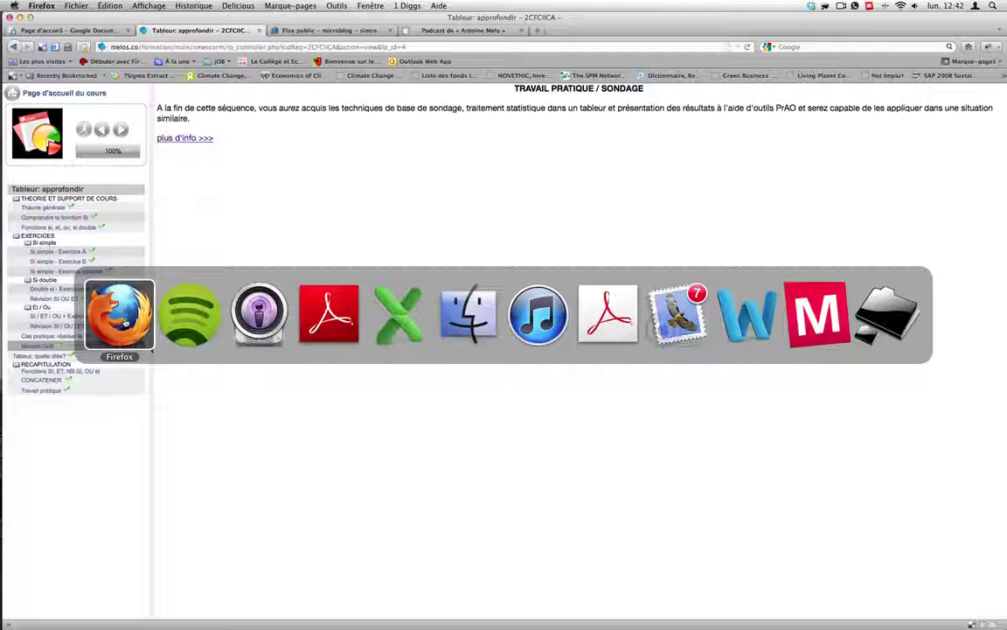
{"action": "left_click", "coordinate": [125, 323]}
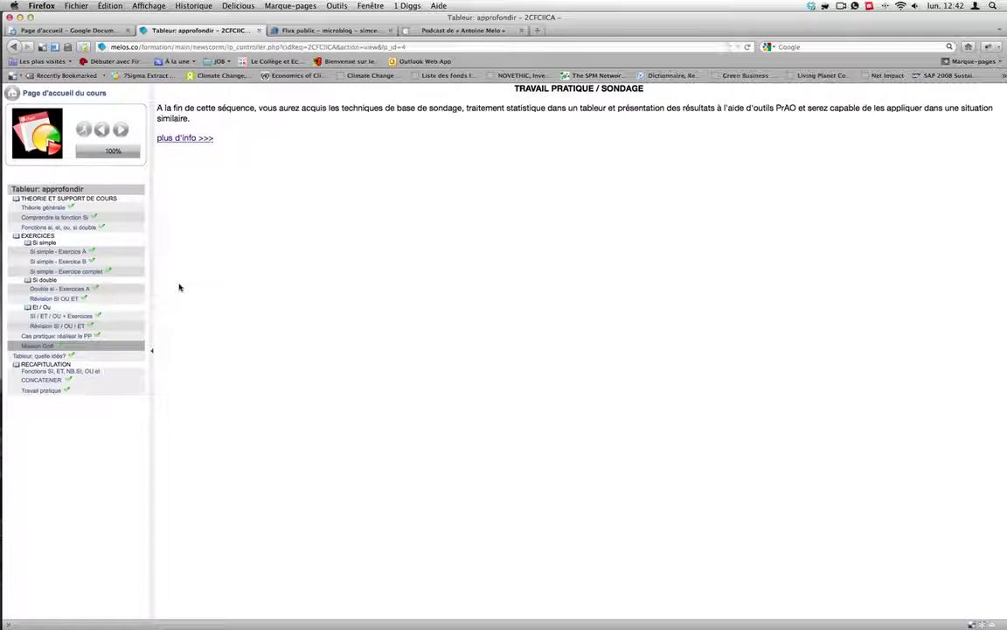
Open the Mission Golf statement EnonceGolf.pdf in Adobe Reader, keeping only one copy of the document open.
{"action": "left_click", "coordinate": [11, 348]}
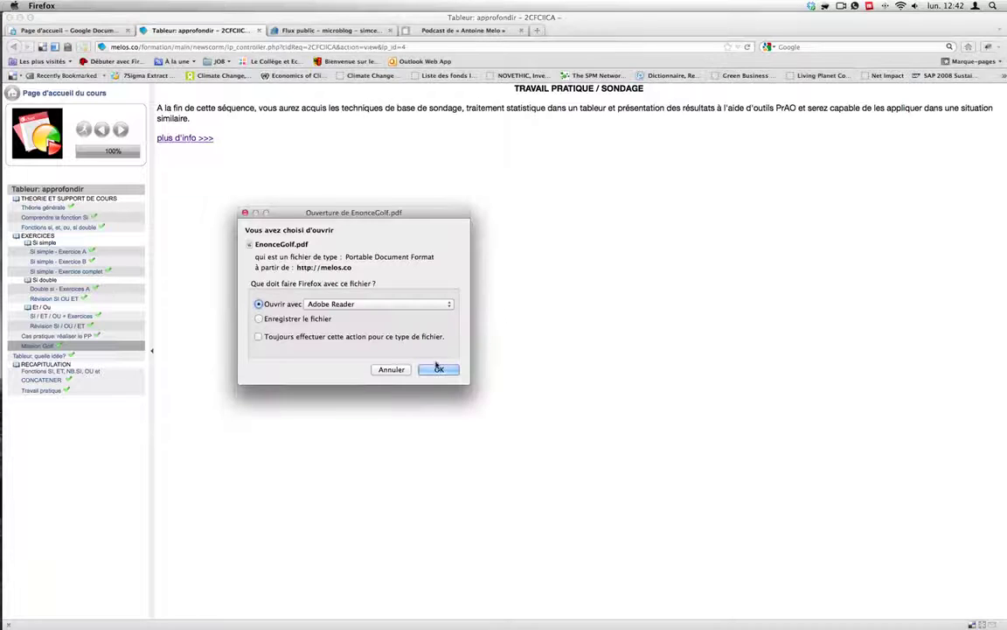
{"action": "left_click", "coordinate": [439, 369]}
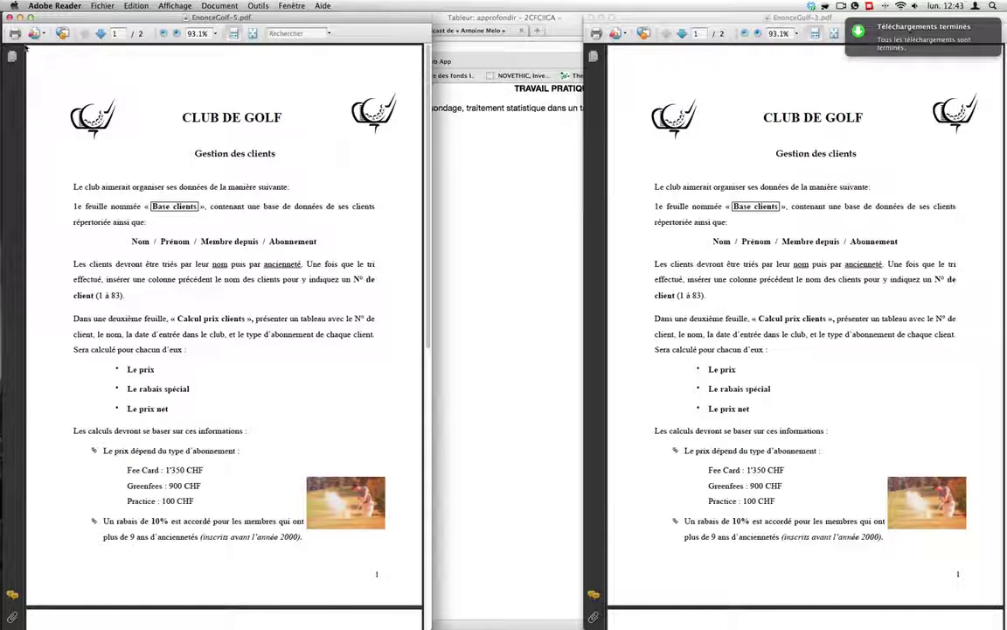
{"action": "left_click", "coordinate": [9, 16]}
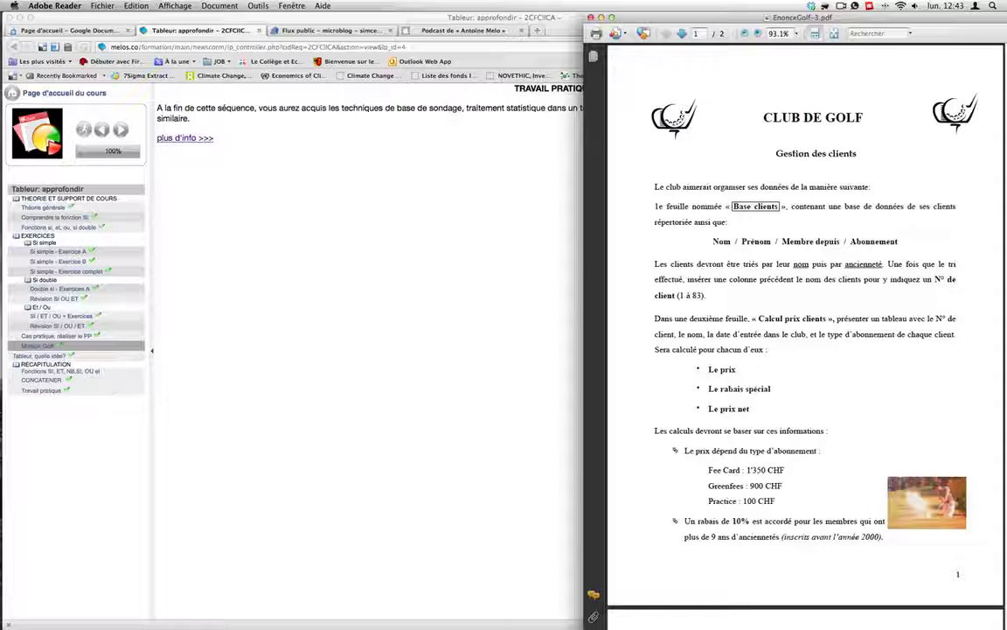
Follow the PDF's "Base clients" link to the Clients spreadsheet, authorising the connection, and show its available download formats.
{"action": "left_click", "coordinate": [753, 207]}
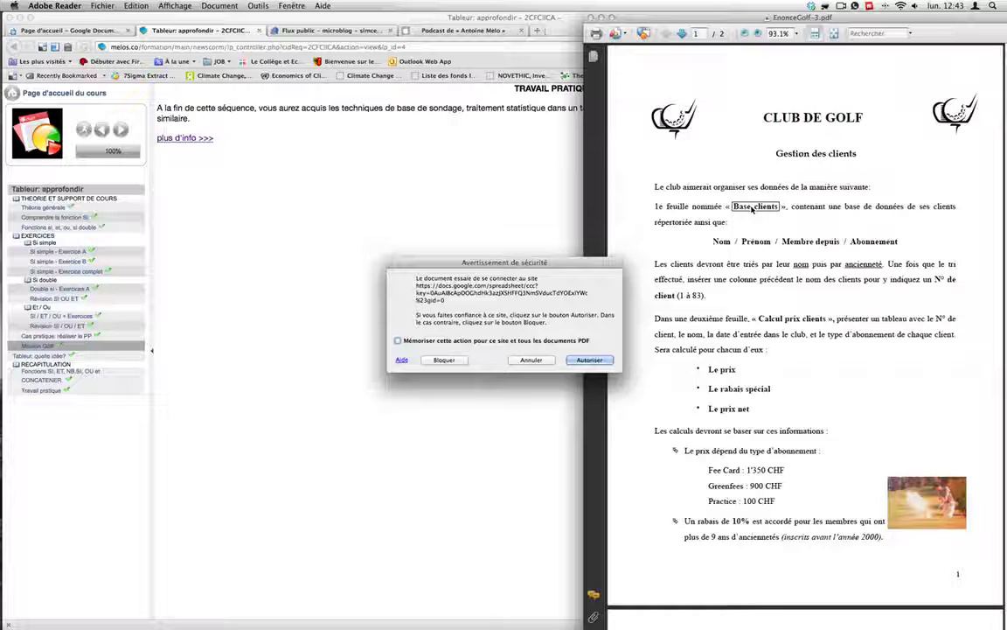
{"action": "left_click", "coordinate": [586, 361]}
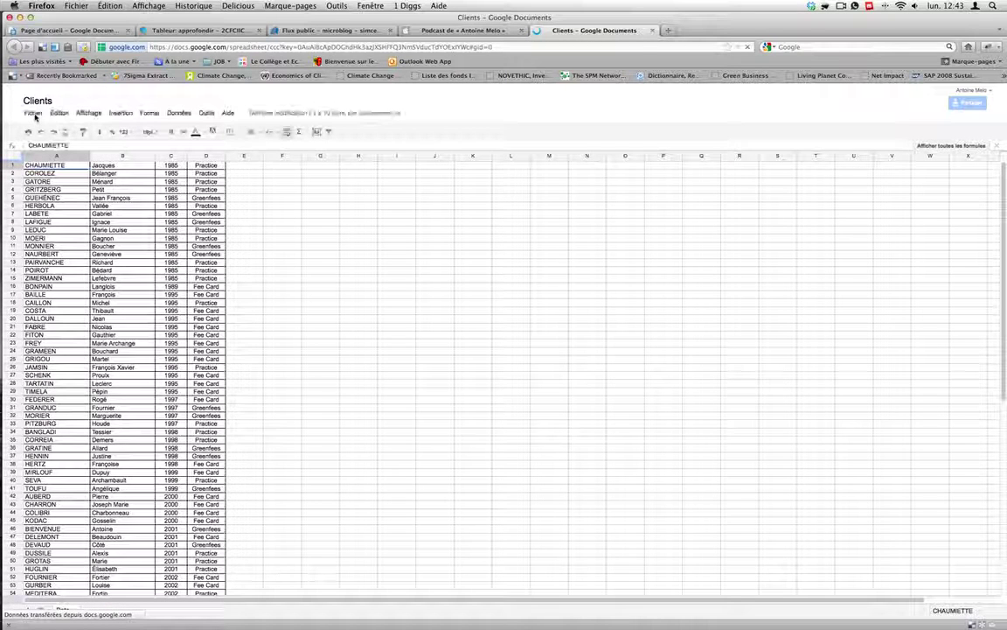
{"action": "left_click", "coordinate": [33, 114]}
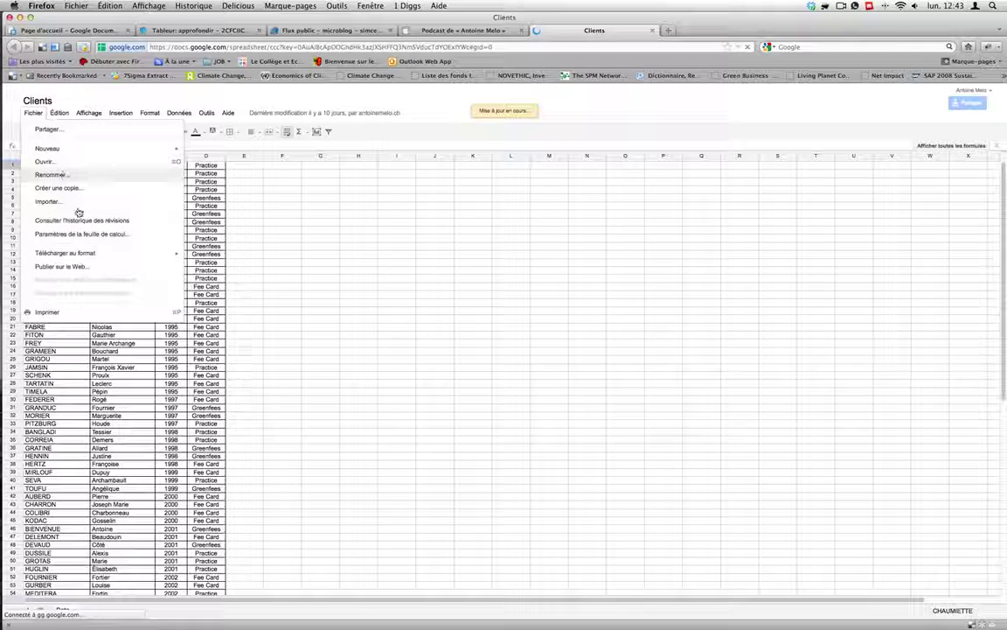
{"action": "mouse_move", "coordinate": [90, 253]}
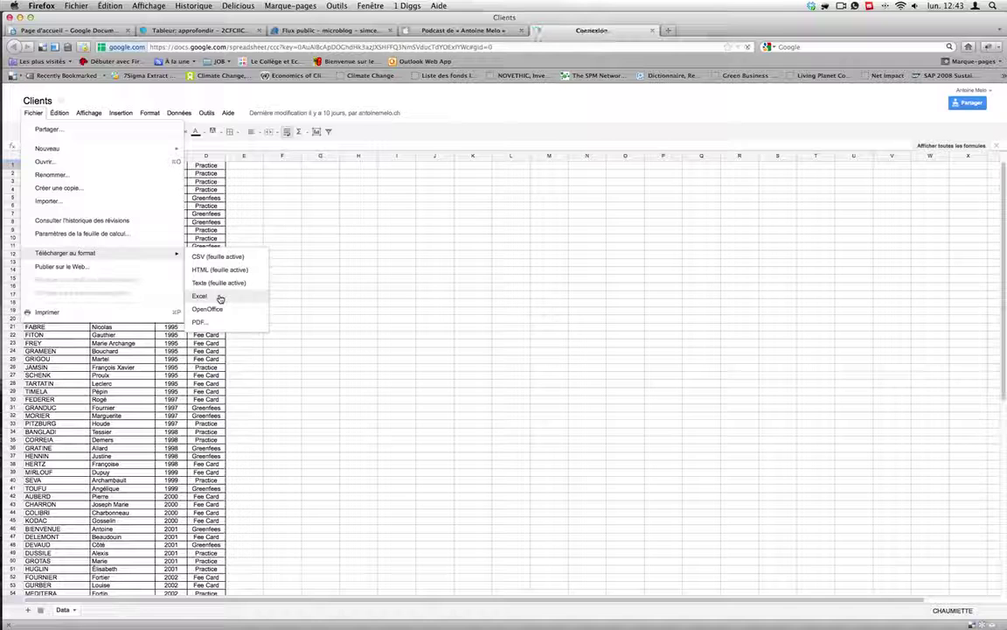
Switch to Clients.xls in Excel and bring the EnonceGolf-3.pdf statement from Adobe Reader up beside it.
{"action": "key", "text": "super+Tab"}
{"action": "key", "text": "super+Tab"}
{"action": "key", "text": "super+Tab"}
{"action": "key", "text": "super+Tab"}
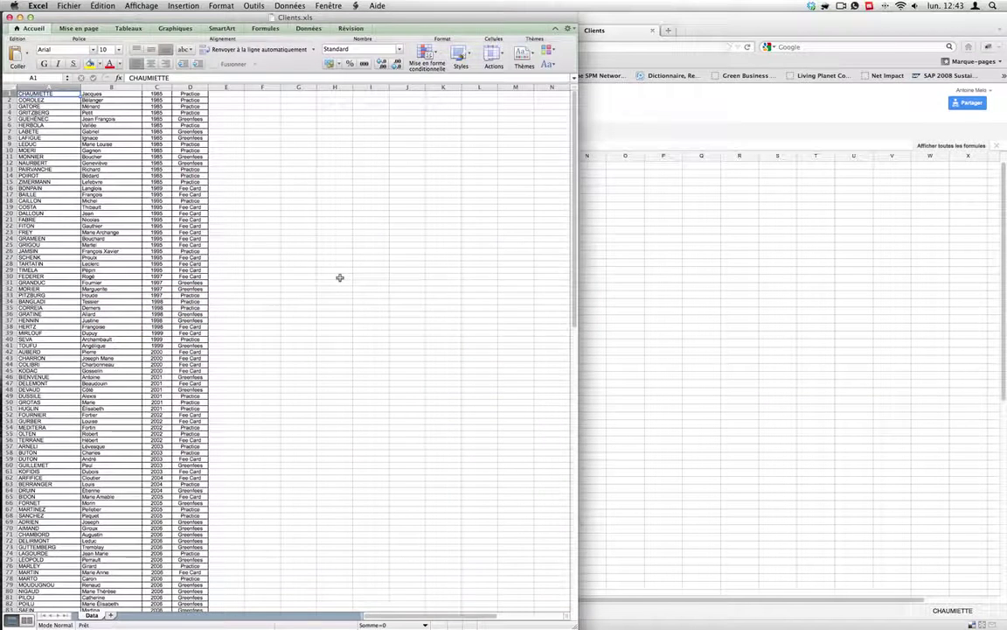
{"action": "left_click", "coordinate": [339, 277]}
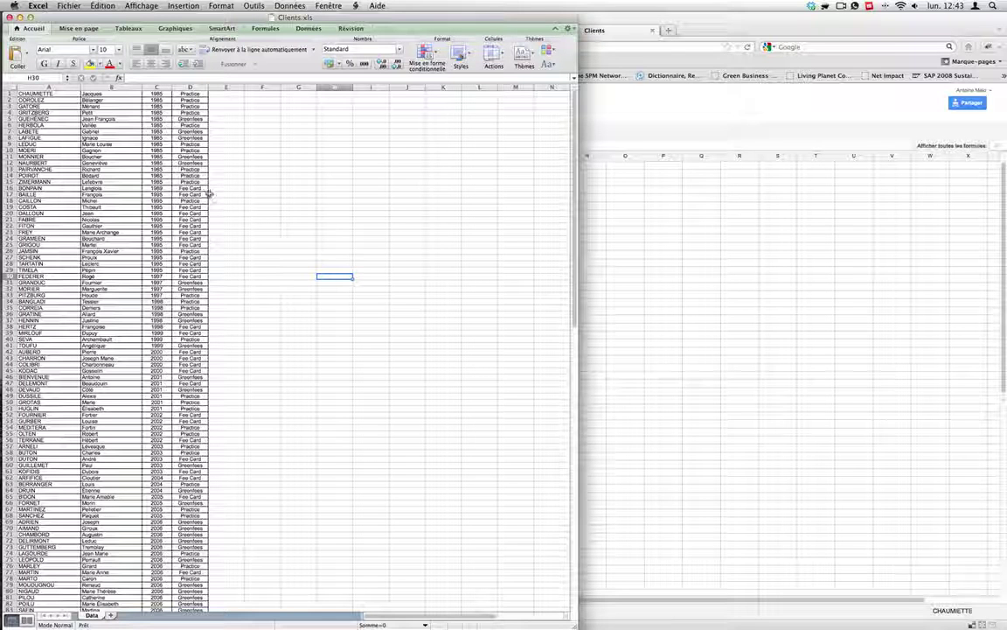
{"action": "key", "text": "super+Tab"}
{"action": "key", "text": "super+Tab"}
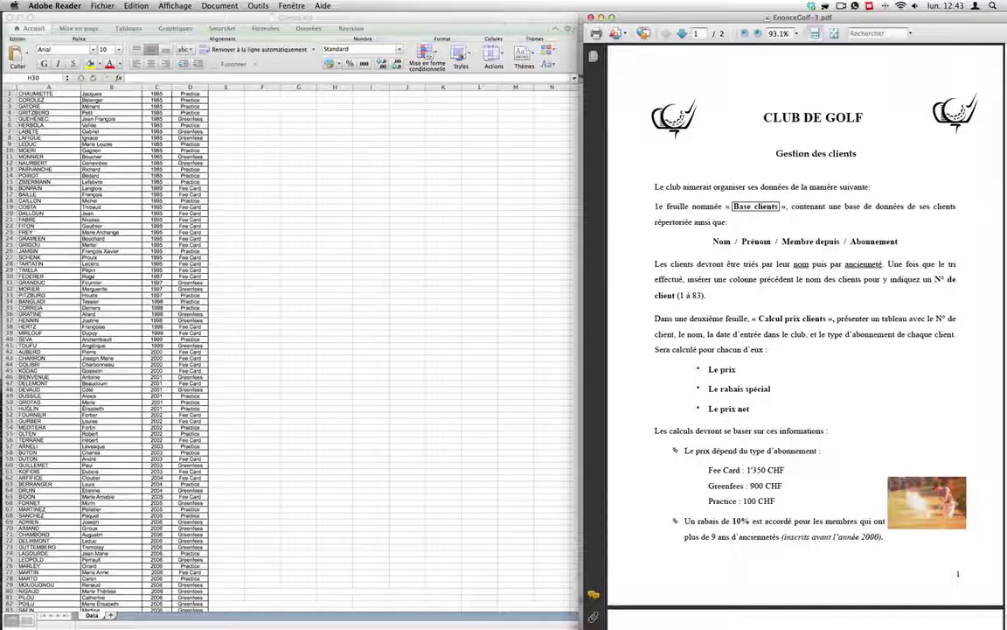
{"action": "left_click", "coordinate": [461, 226]}
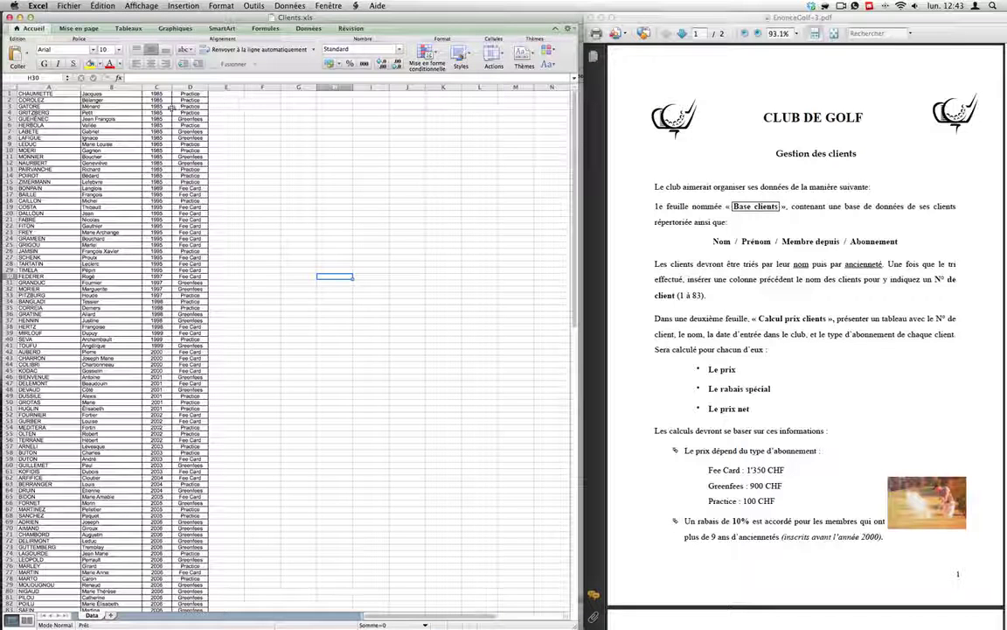
Set up a sort of the whole Data sheet with column A as the first level, on values from A to Z.
{"action": "left_click", "coordinate": [10, 87]}
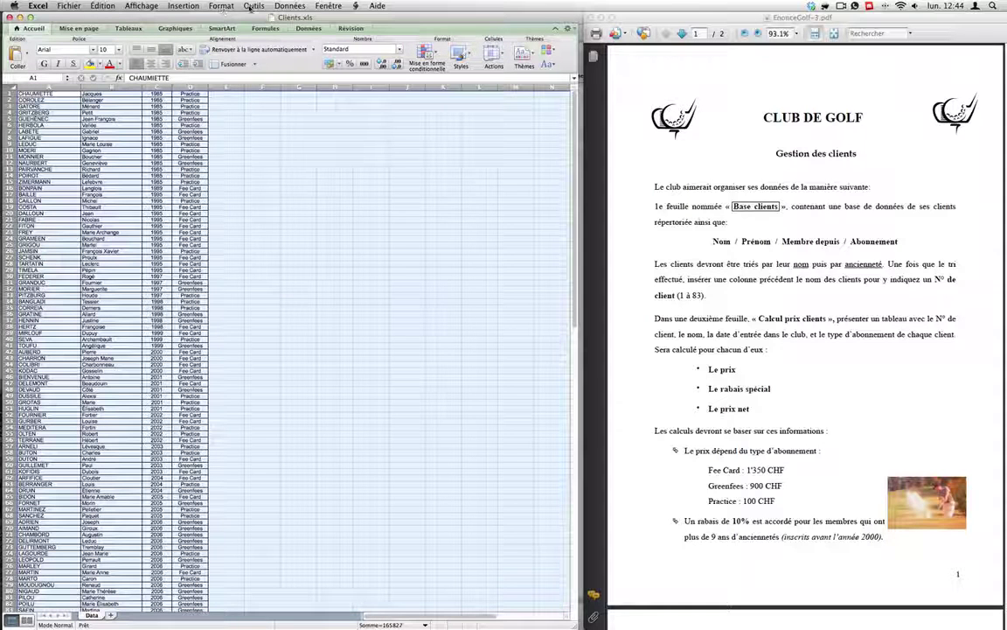
{"action": "left_click", "coordinate": [286, 6]}
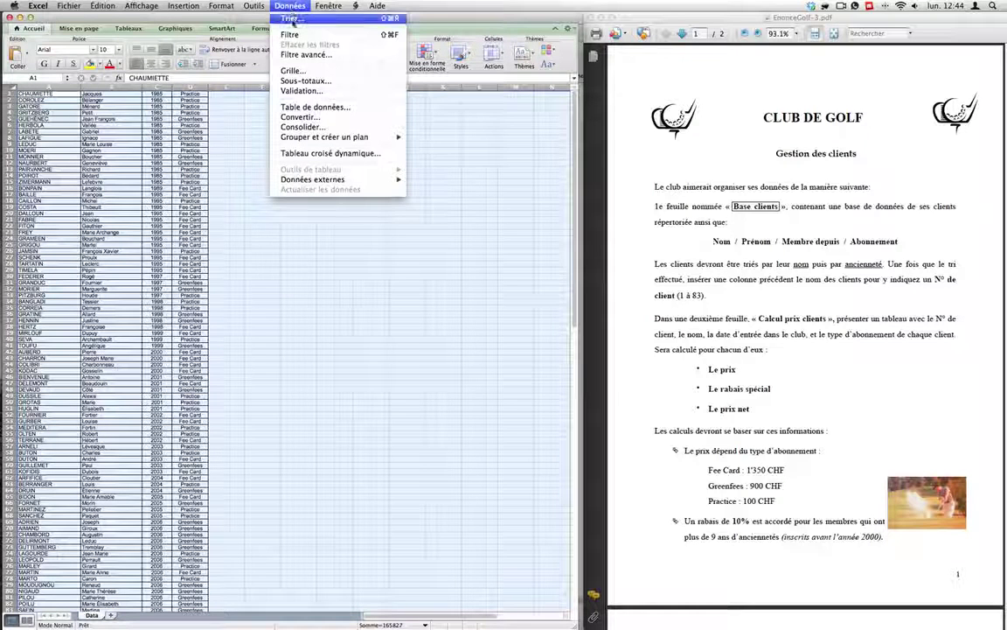
{"action": "left_click", "coordinate": [350, 19]}
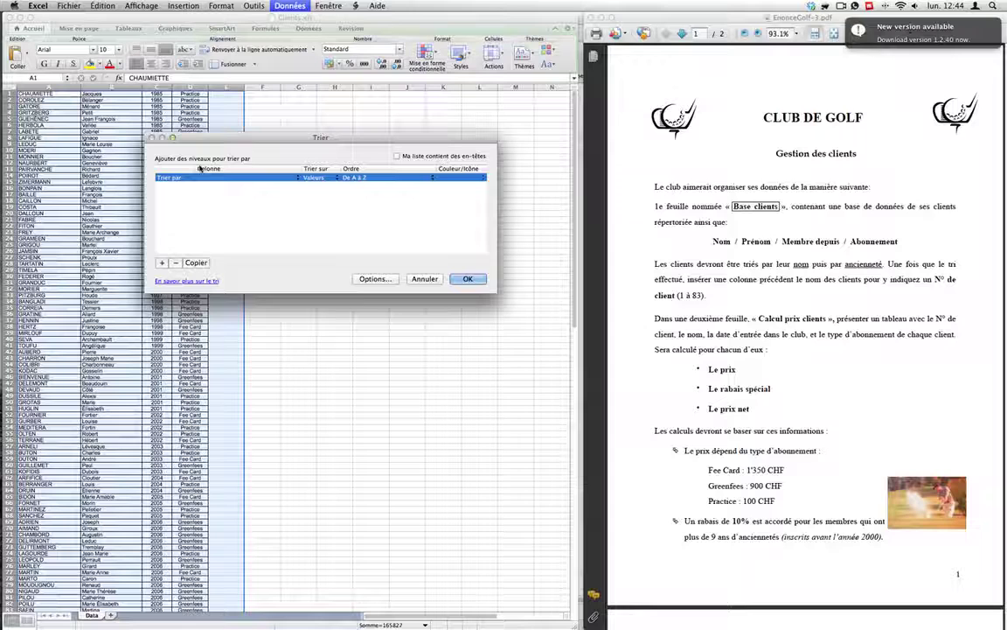
{"action": "left_click", "coordinate": [334, 180]}
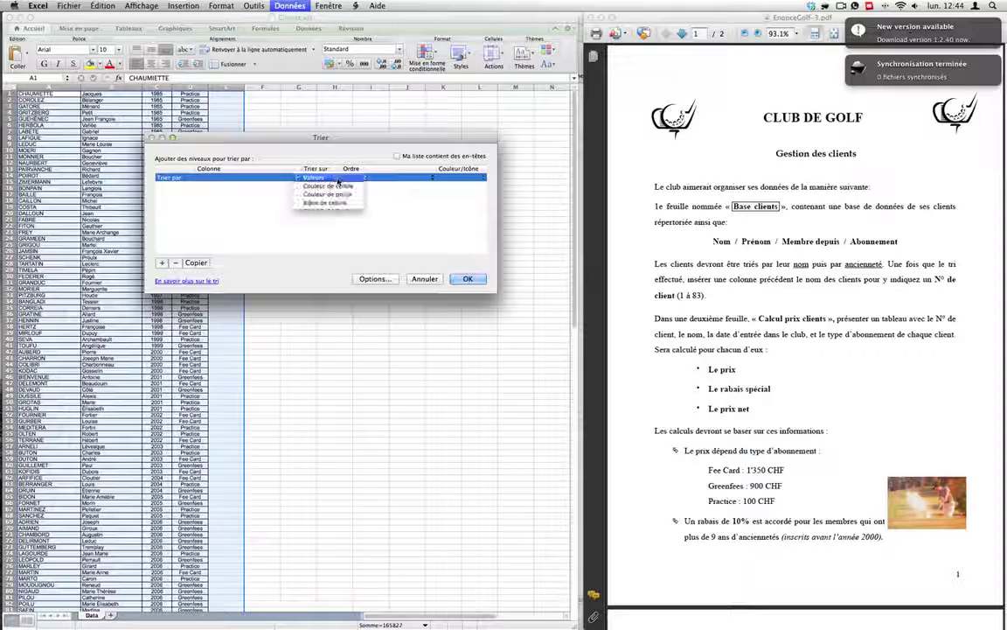
{"action": "left_click", "coordinate": [337, 178]}
{"action": "left_click", "coordinate": [294, 179]}
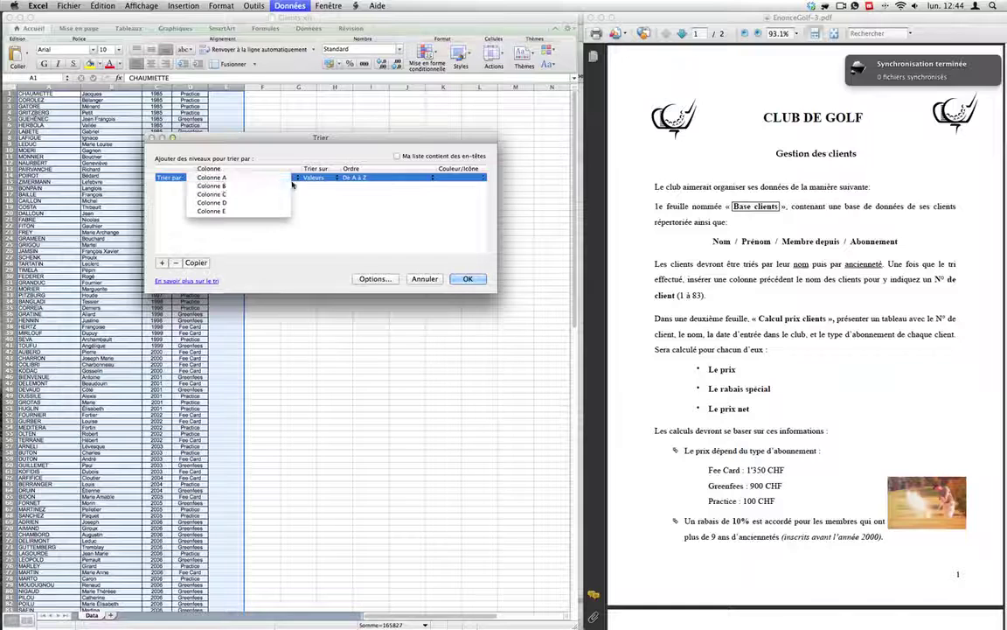
{"action": "left_click", "coordinate": [302, 191]}
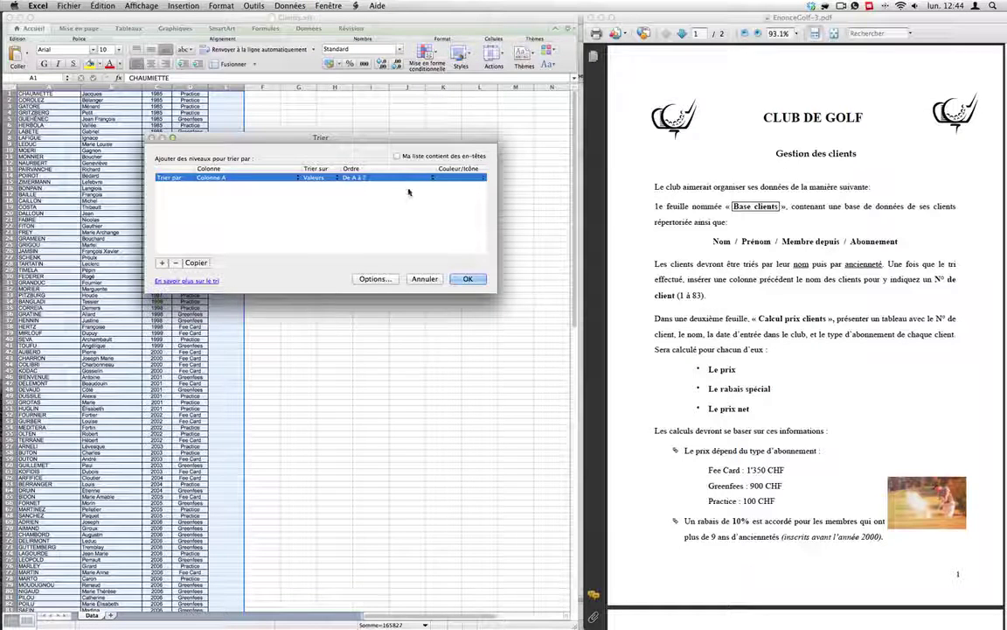
Add a second sort level on column C, from smallest to largest, and apply the sort.
{"action": "left_click", "coordinate": [161, 262]}
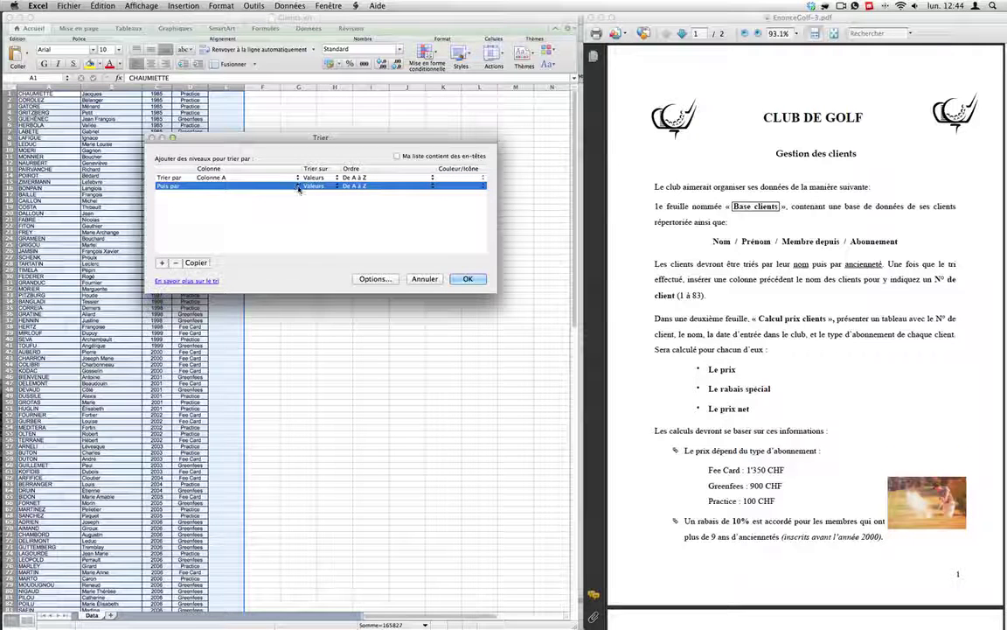
{"action": "left_click", "coordinate": [252, 186]}
{"action": "left_click", "coordinate": [252, 203]}
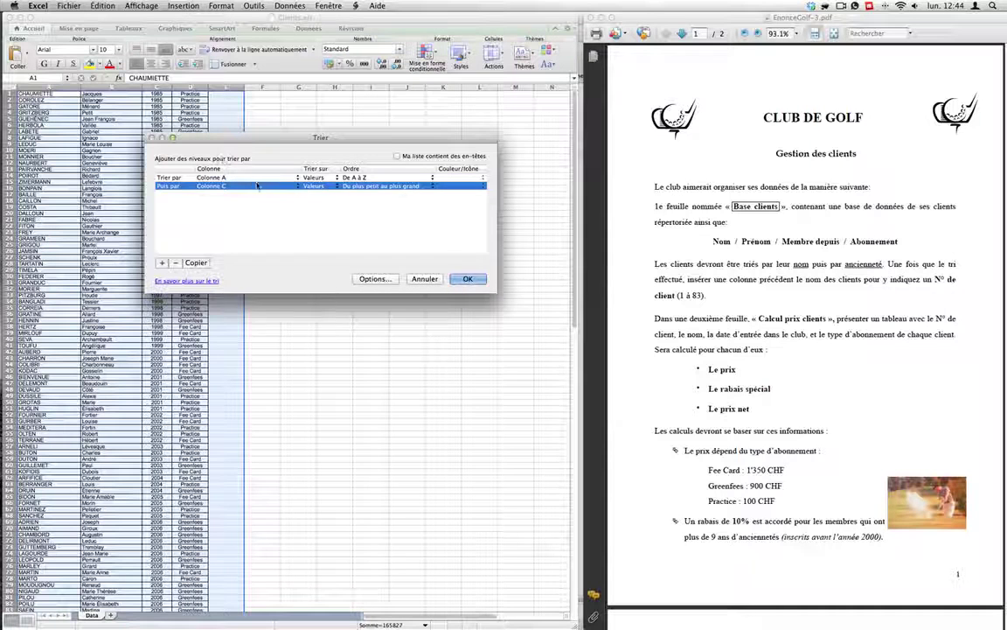
{"action": "left_click", "coordinate": [469, 279]}
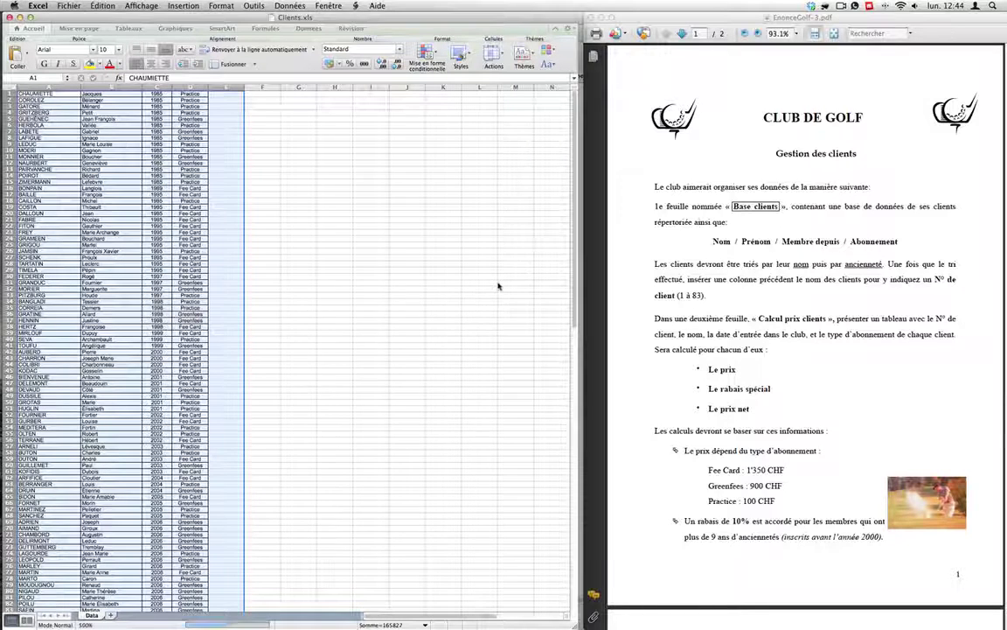
{"action": "key", "text": "super+z"}
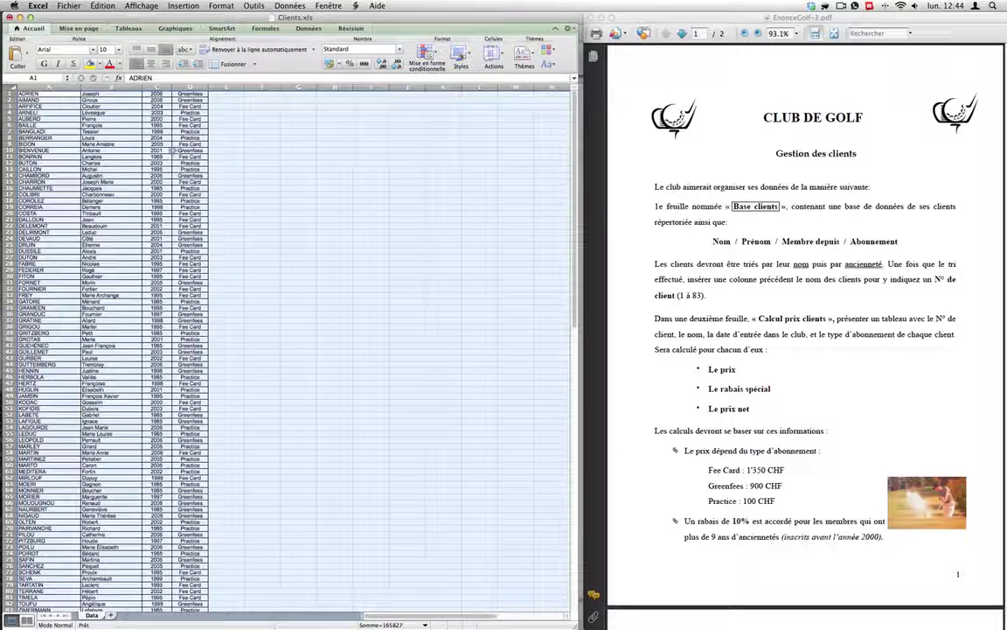
Insert an empty column before the client surnames on the Data sheet.
{"action": "left_click", "coordinate": [59, 96]}
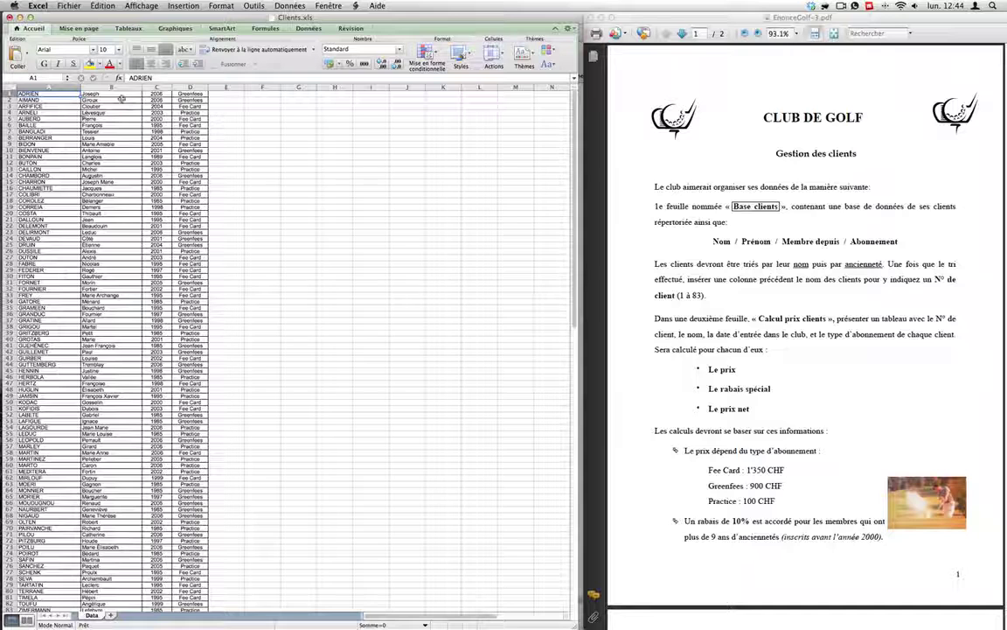
{"action": "left_click", "coordinate": [154, 93]}
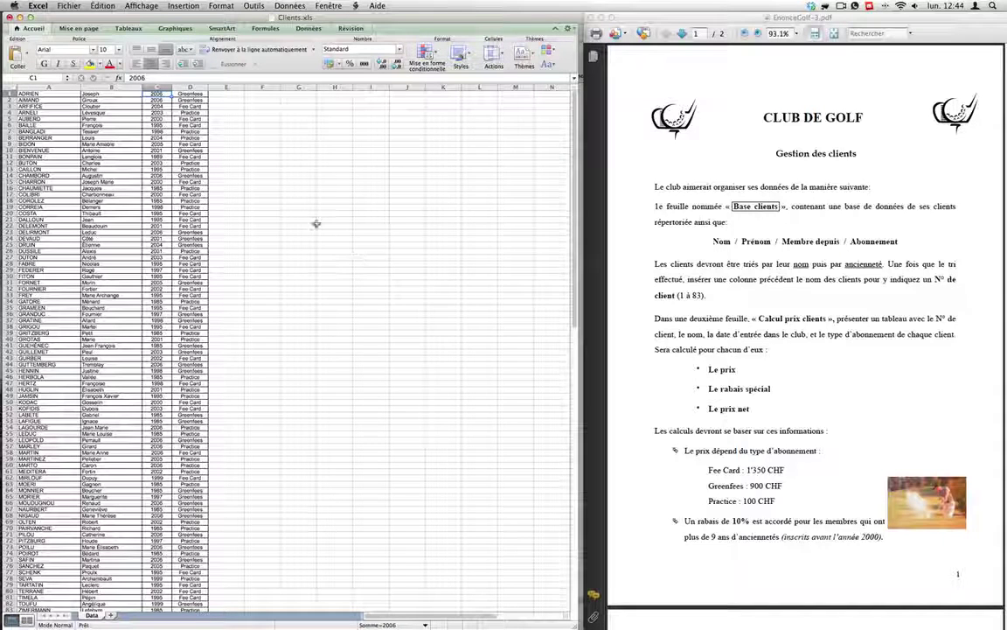
{"action": "left_click", "coordinate": [49, 88]}
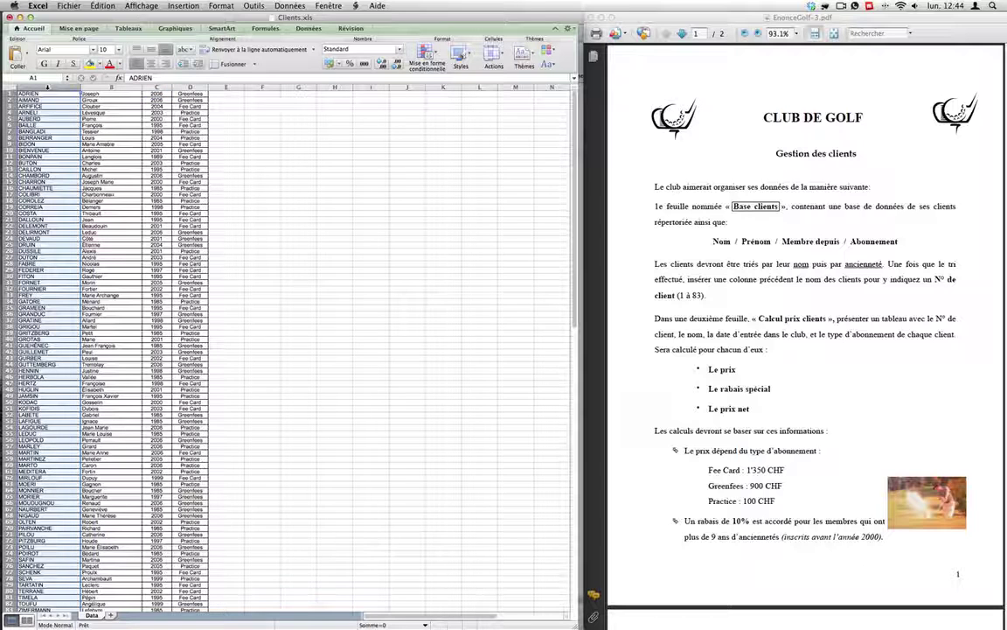
{"action": "right_click", "coordinate": [47, 88]}
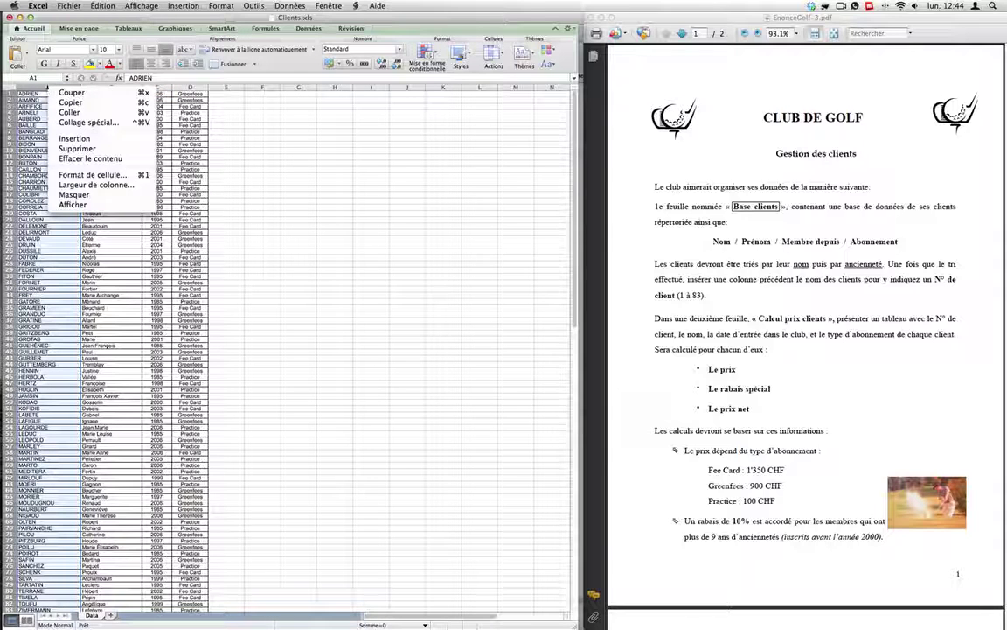
{"action": "left_click", "coordinate": [36, 87]}
{"action": "right_click", "coordinate": [37, 88]}
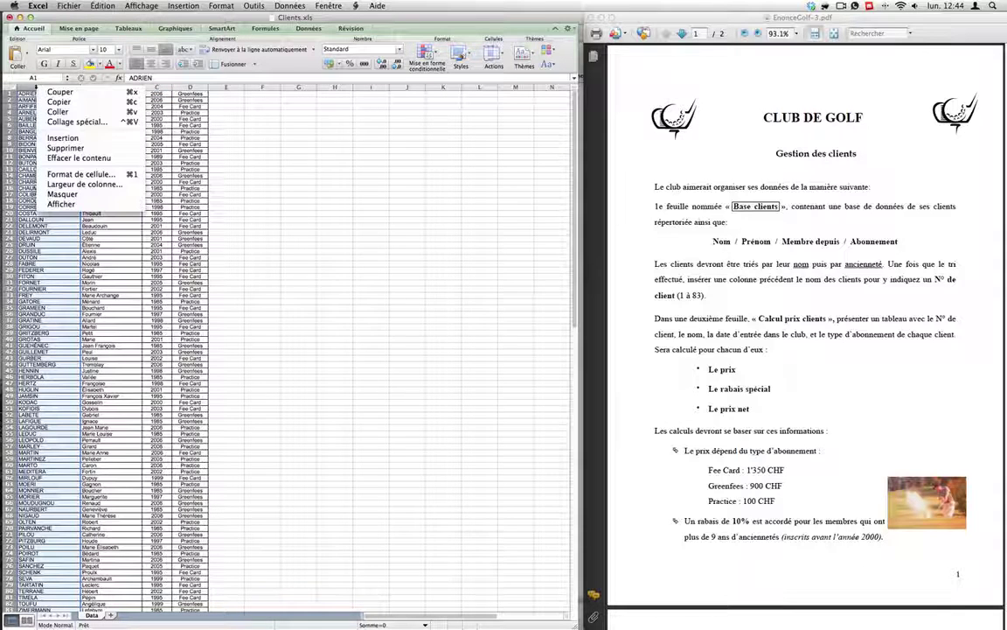
{"action": "left_click", "coordinate": [61, 137]}
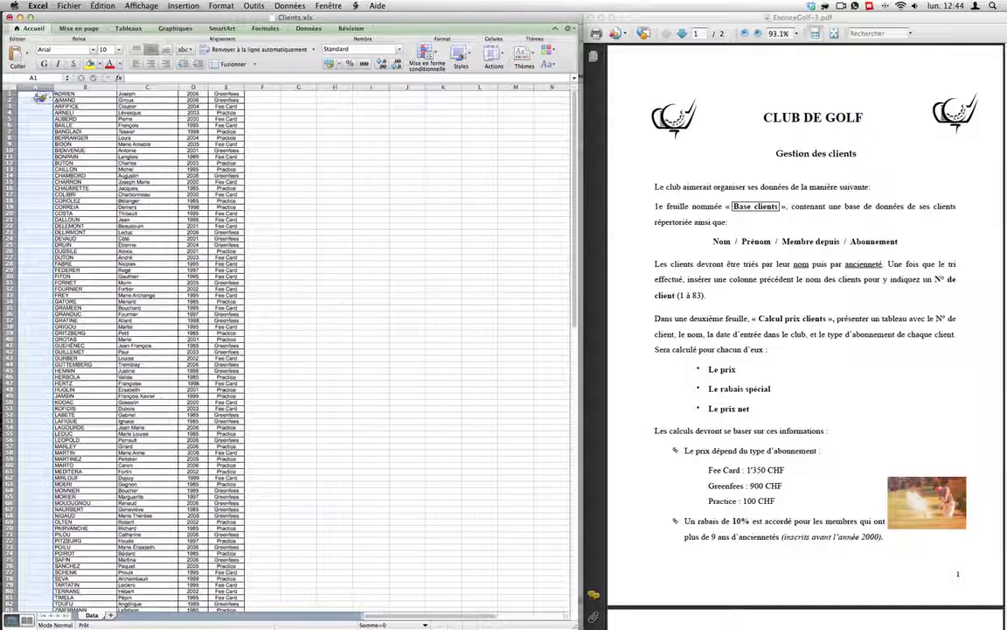
Enter 1 and 2 in A1 and A2 and extend the series down column A to number the clients up to 83.
{"action": "left_click", "coordinate": [36, 93]}
{"action": "type", "text": "1"}
{"action": "key", "text": "Return"}
{"action": "type", "text": "2"}
{"action": "key", "text": "Return"}
{"action": "left_click_drag", "start_coordinate": [33, 92], "coordinate": [33, 99]}
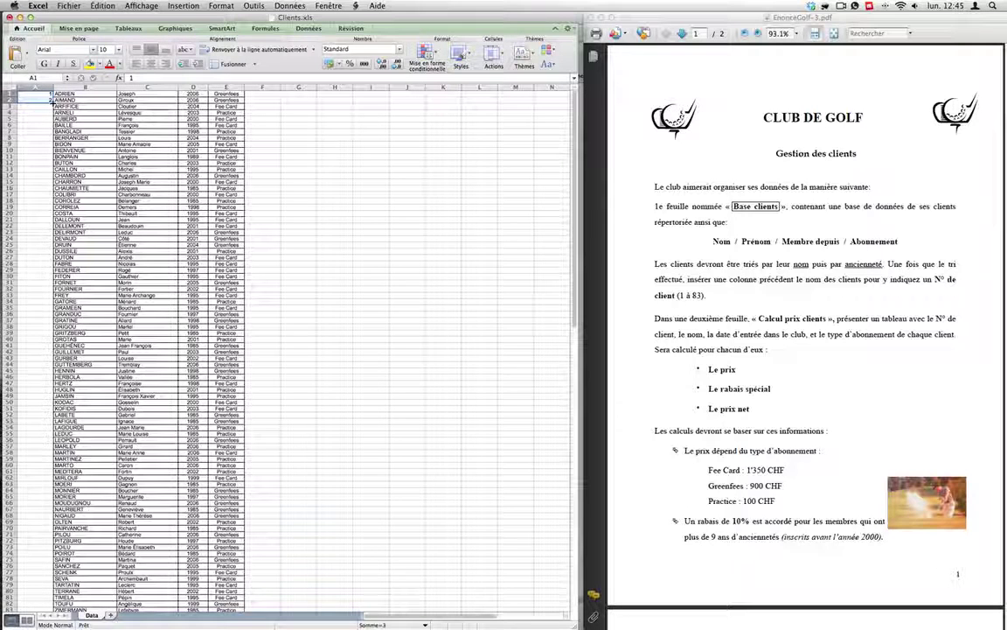
{"action": "left_click_drag", "start_coordinate": [50, 102], "coordinate": [63, 551]}
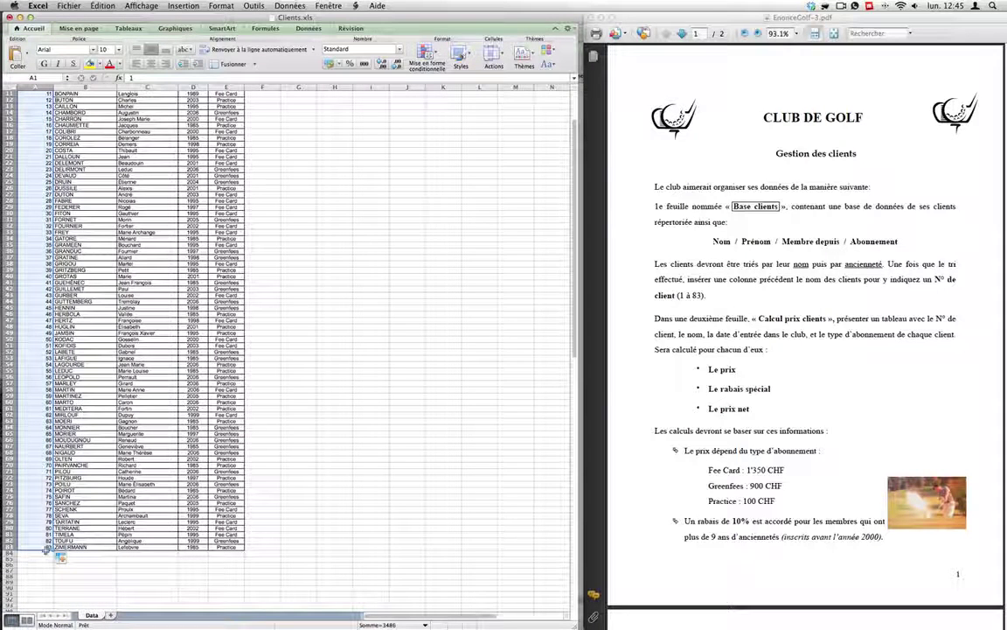
{"action": "left_click", "coordinate": [45, 546]}
{"action": "left_click", "coordinate": [45, 528]}
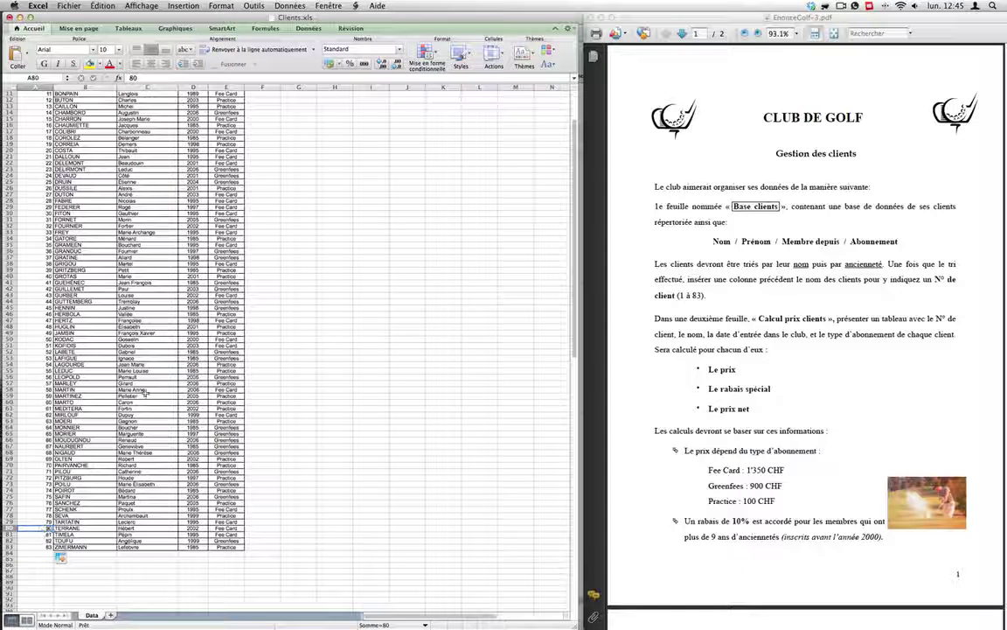
{"action": "scroll", "coordinate": [142, 390], "scroll_direction": "up", "scroll_amount": 5}
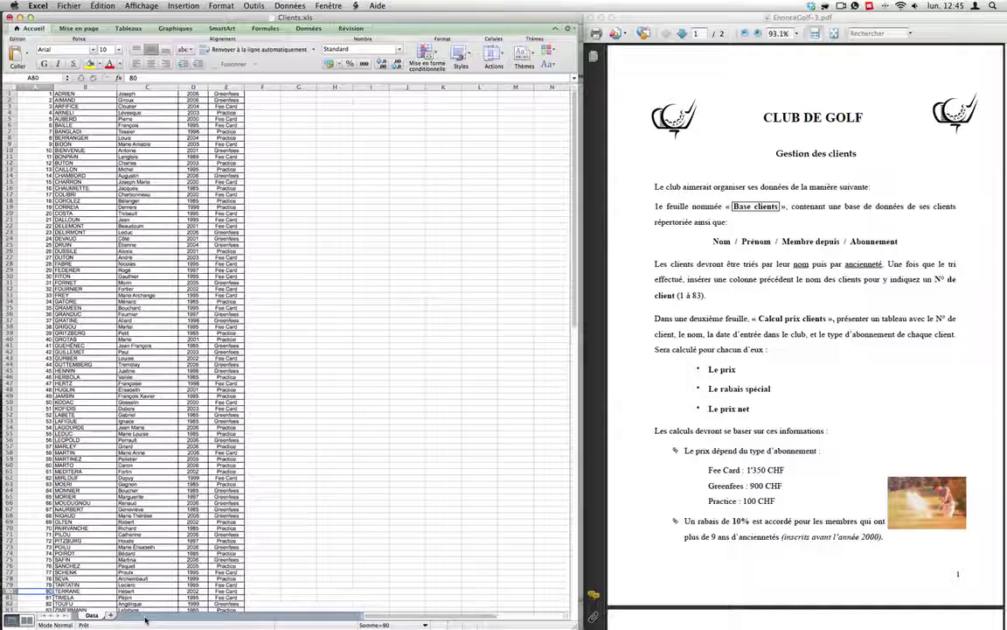
Add a second sheet to the workbook and name it "Calcul prix clients".
{"action": "left_click", "coordinate": [111, 615]}
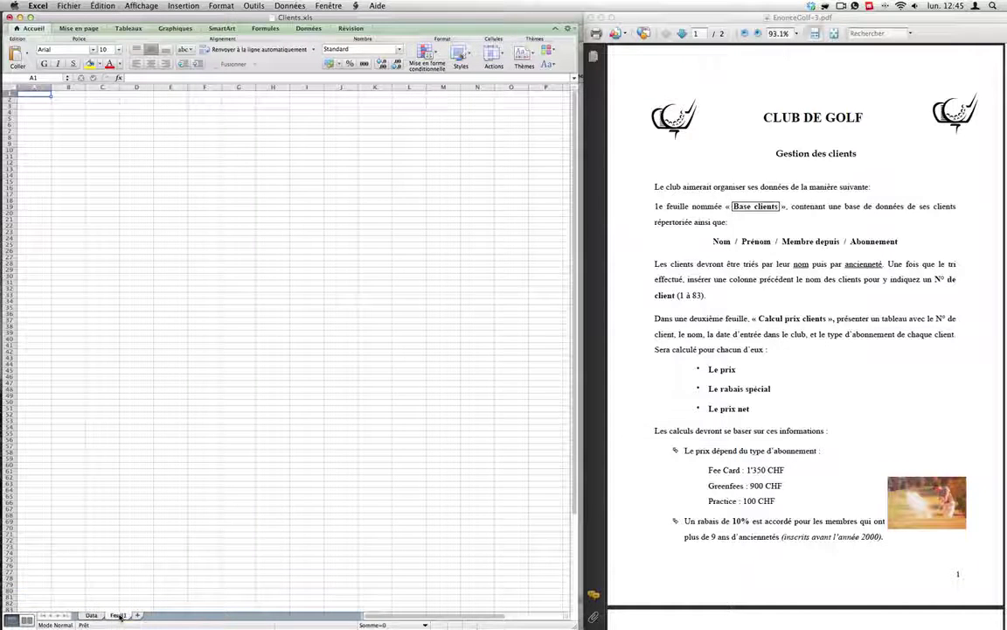
{"action": "double_click", "coordinate": [120, 615]}
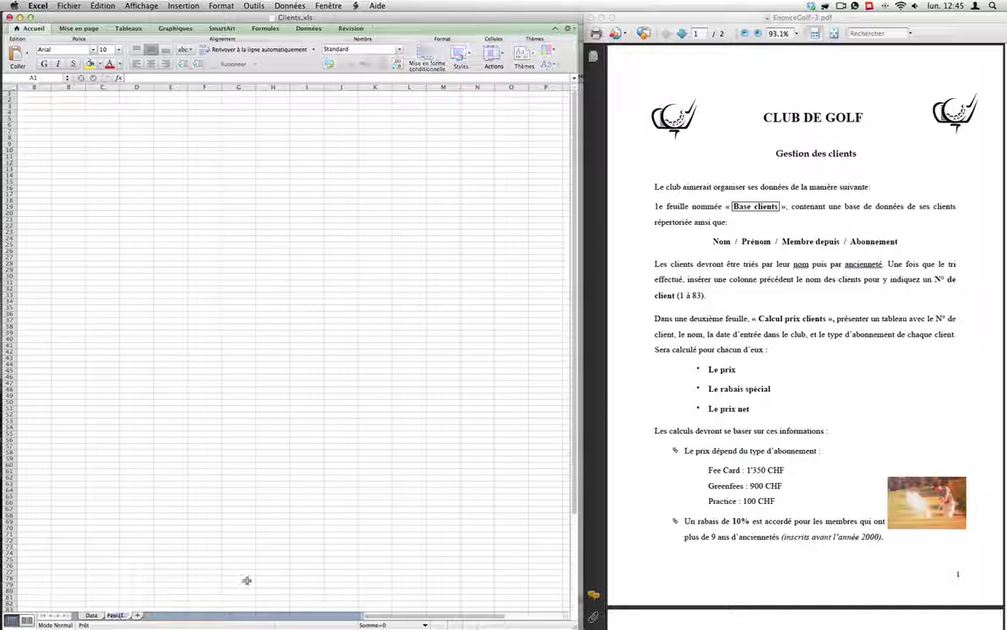
{"action": "type", "text": "Calcul p"}
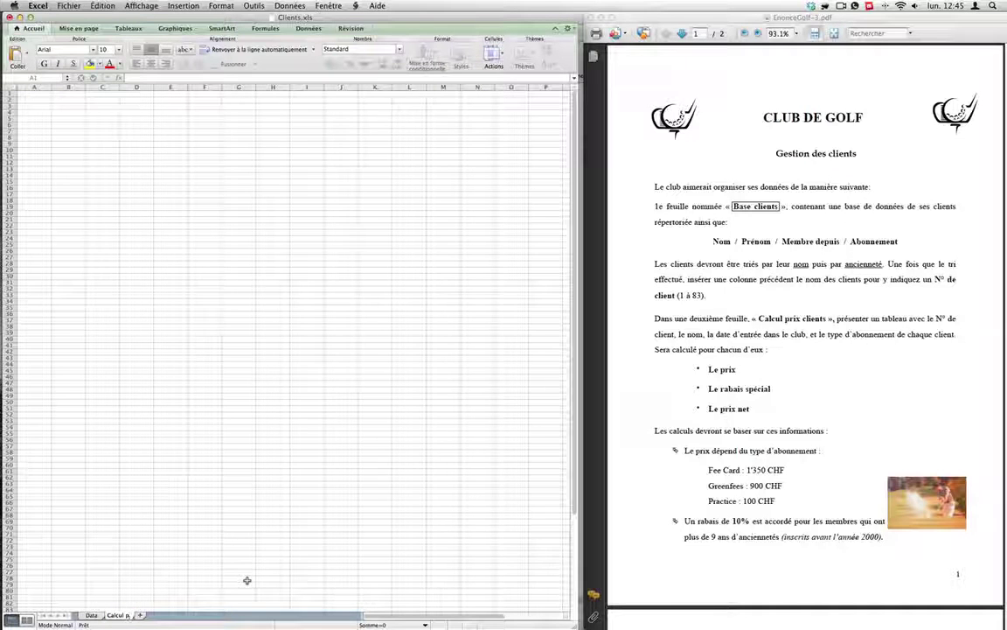
{"action": "type", "text": "rix clients"}
{"action": "key", "text": "Return"}
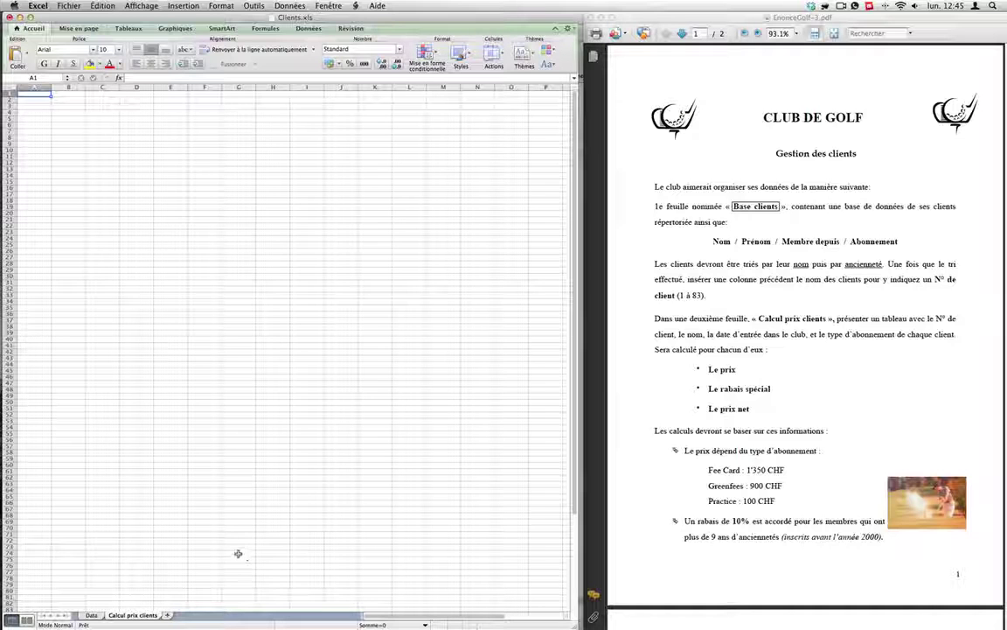
Enter the labels "No client" in A1 and "Nom" in A2 of the Calcul prix clients sheet.
{"action": "type", "text": "No"}
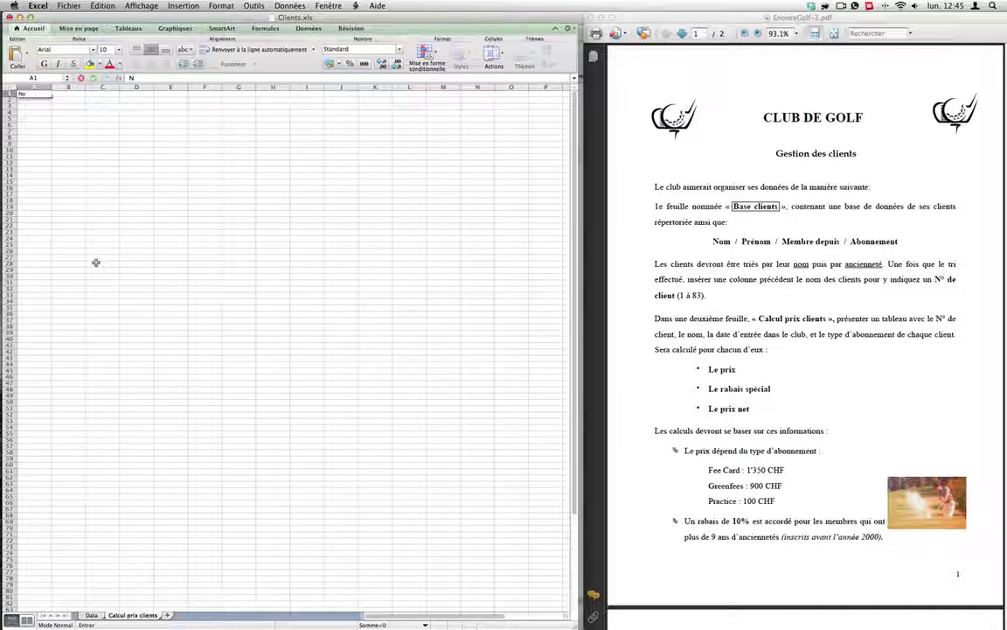
{"action": "type", "text": " cl"}
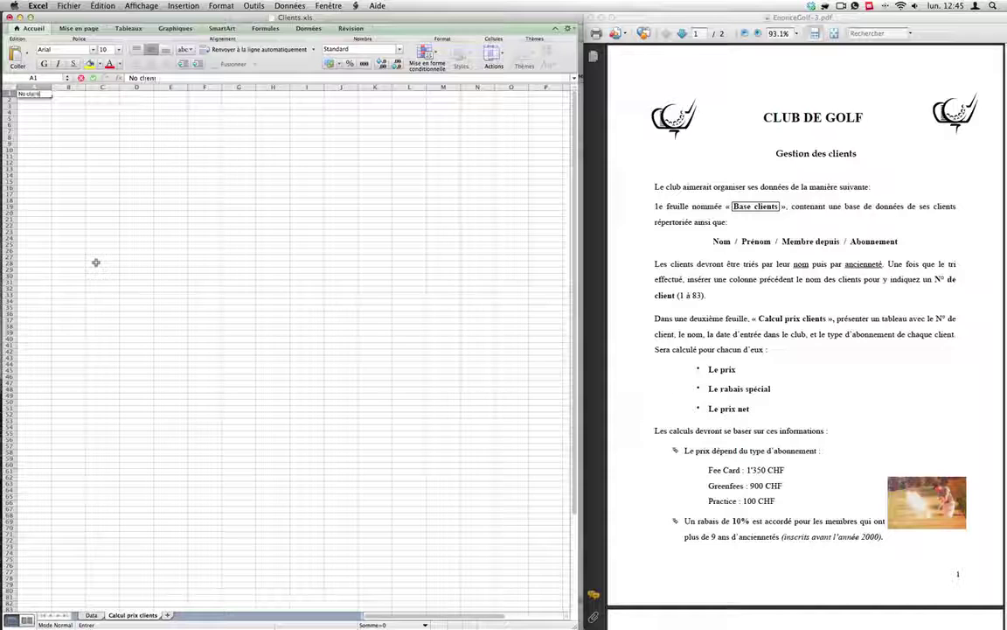
{"action": "type", "text": "ient"}
{"action": "key", "text": "Return"}
{"action": "type", "text": "Nom"}
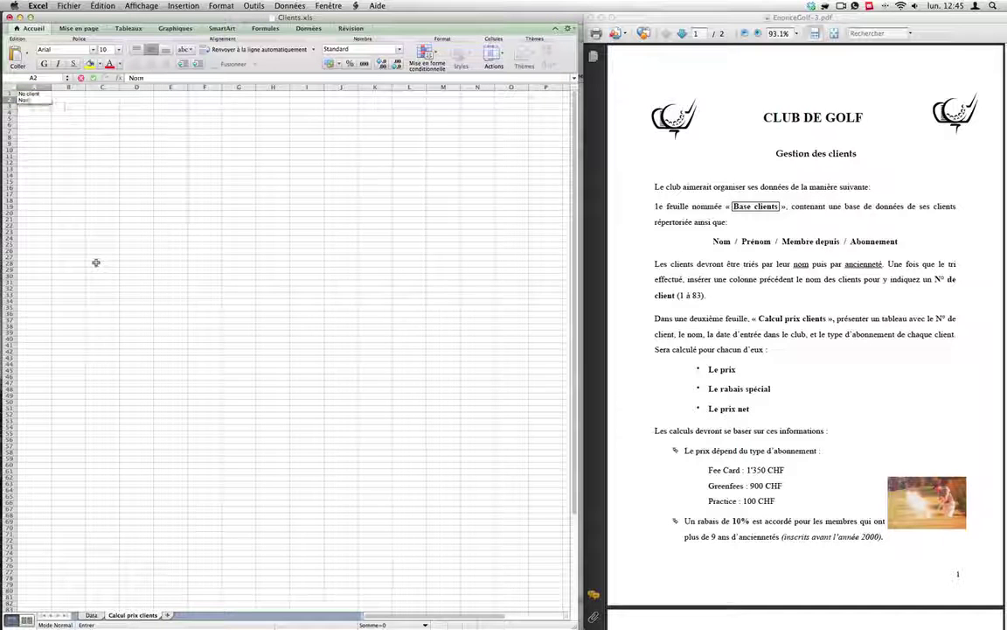
{"action": "key", "text": "Return"}
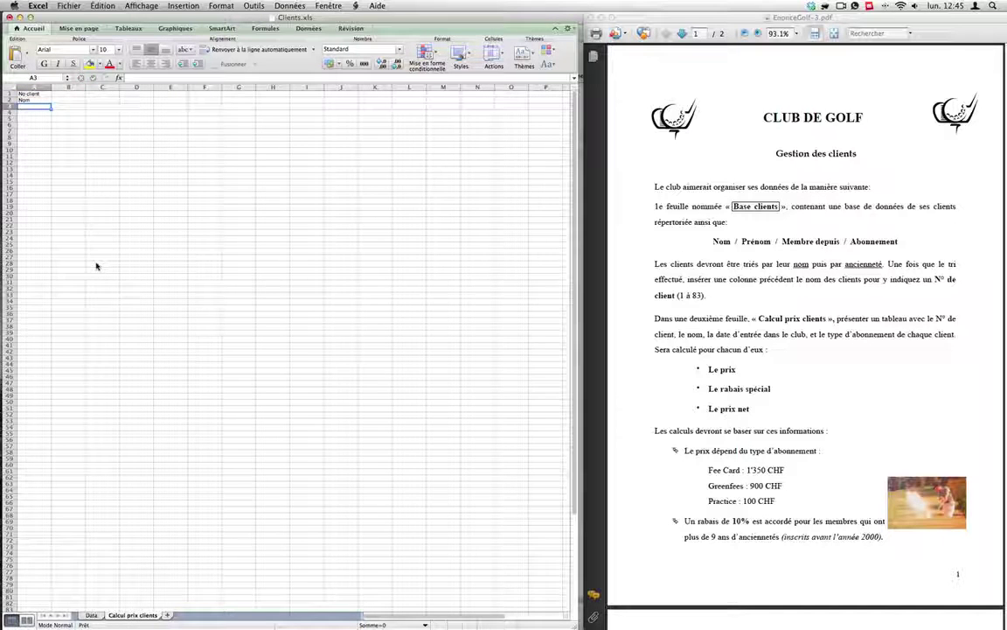
Enter the labels "Date d'entrée" in A3 and "Type d'abonnement" in A4.
{"action": "type", "text": "Date"}
{"action": "type", "text": " d'en"}
{"action": "type", "text": "tére"}
{"action": "key", "text": "BackSpace"}
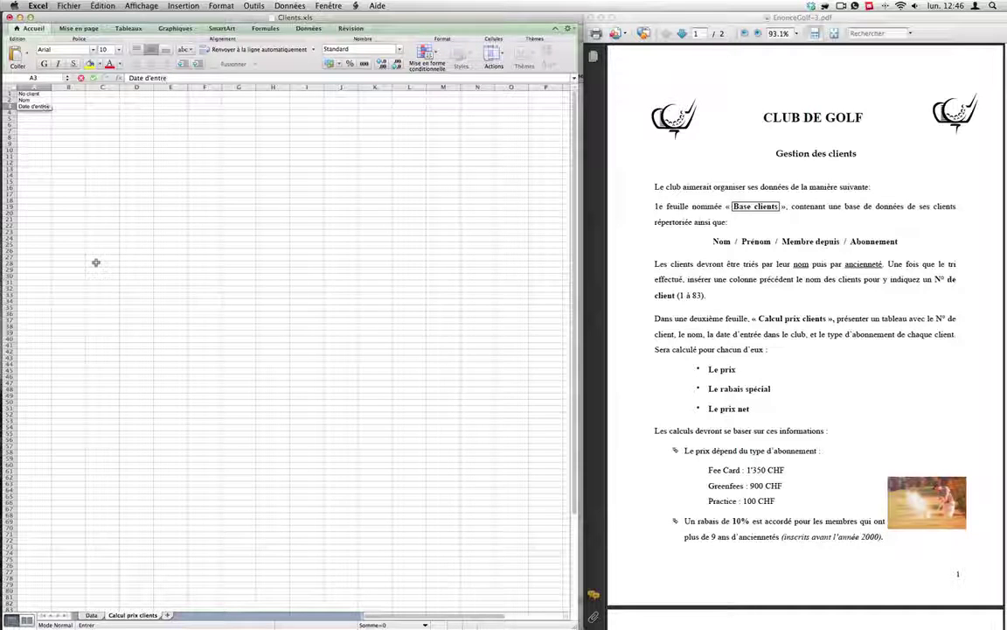
{"action": "key", "text": "Return"}
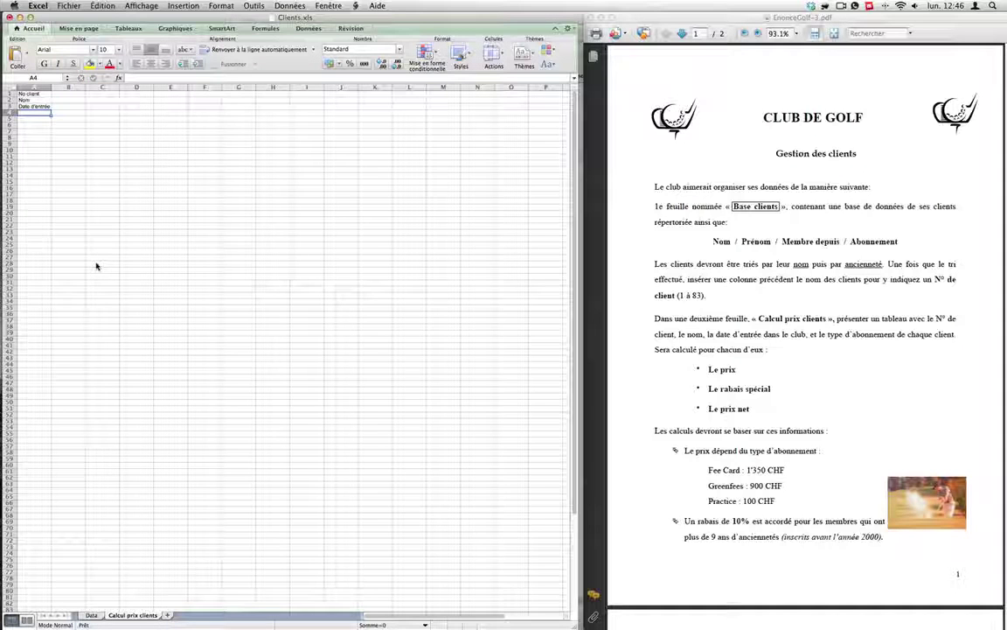
{"action": "type", "text": "Ty"}
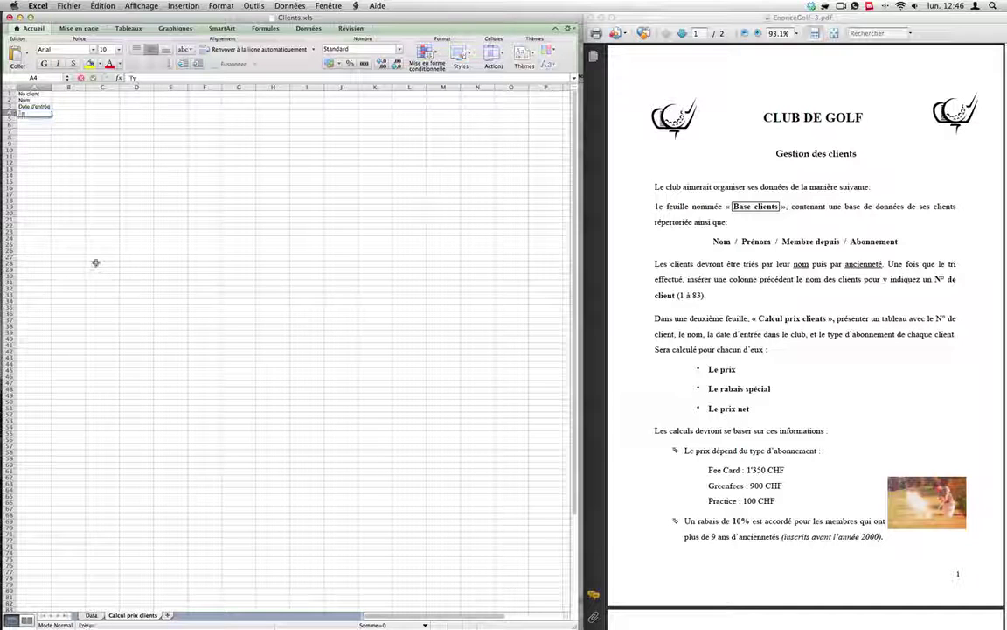
{"action": "type", "text": "pe d'abonnement"}
{"action": "key", "text": "Return"}
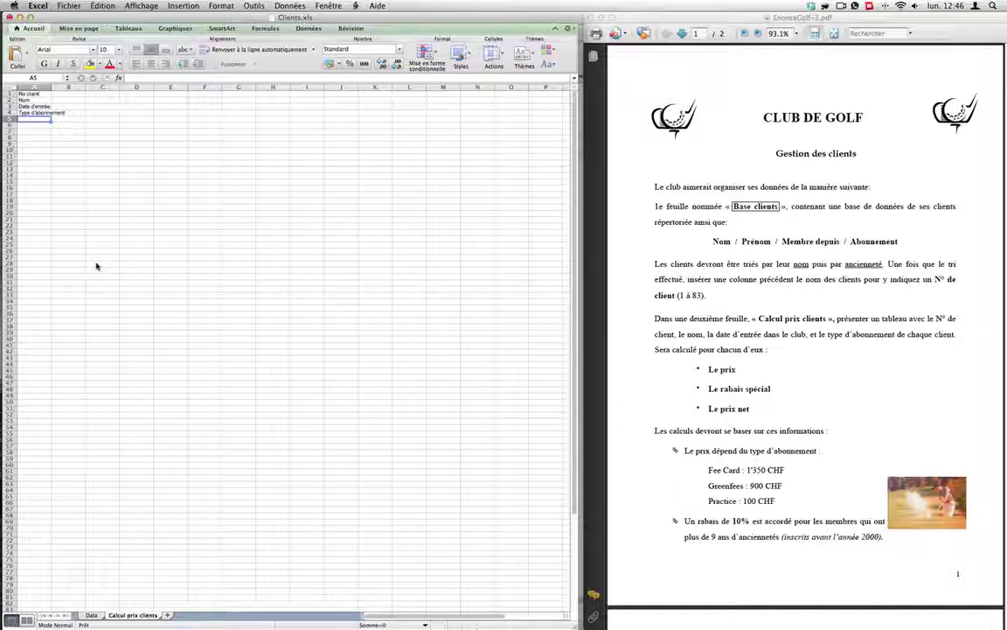
{"action": "key", "text": "super+Tab"}
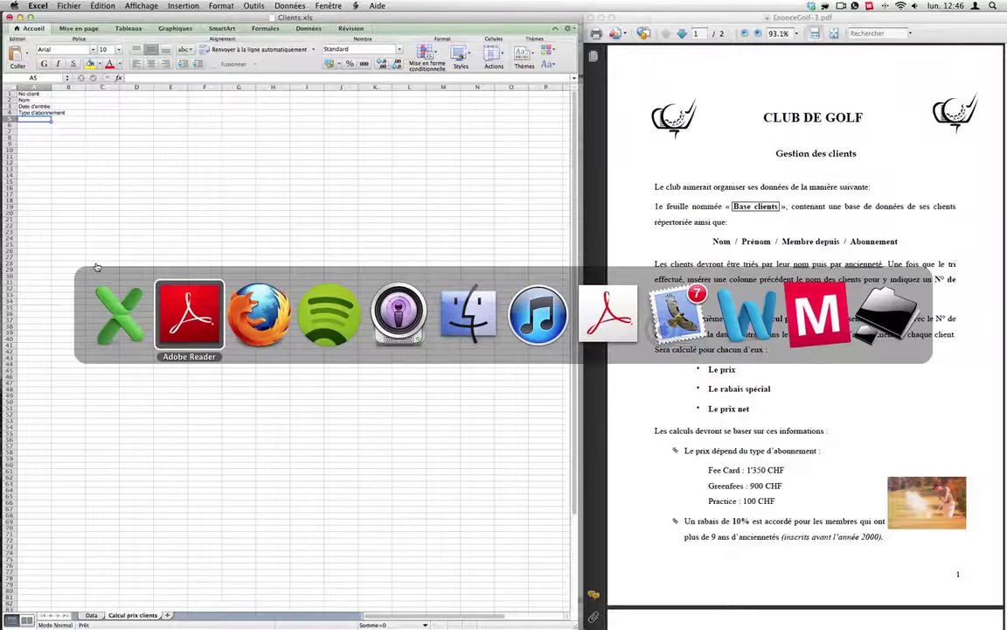
{"action": "key", "text": "super+Tab"}
{"action": "key", "text": "super+Tab"}
{"action": "key", "text": "super+Tab"}
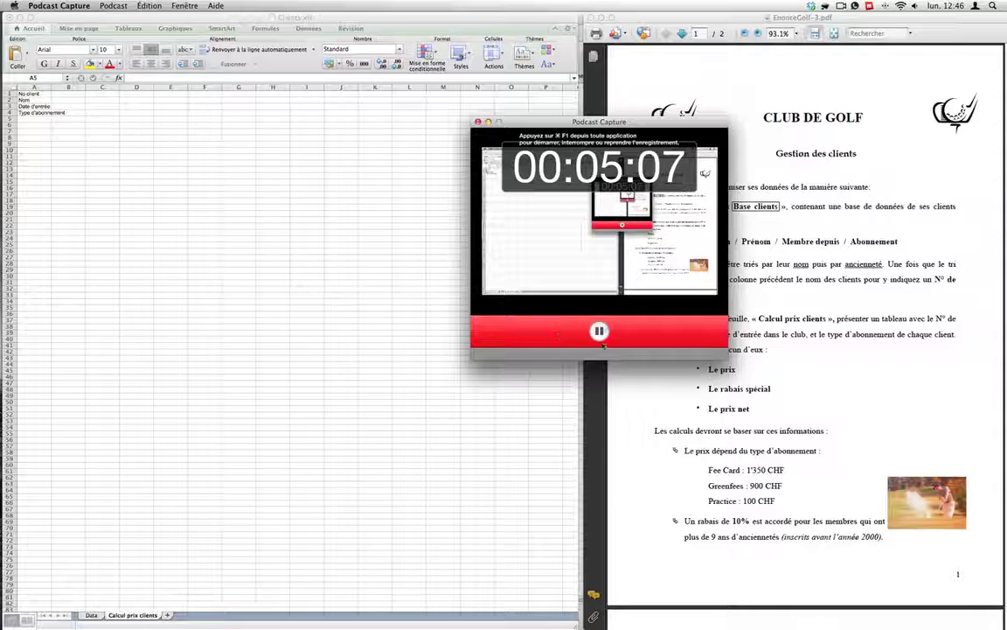
{"action": "left_click", "coordinate": [622, 341]}
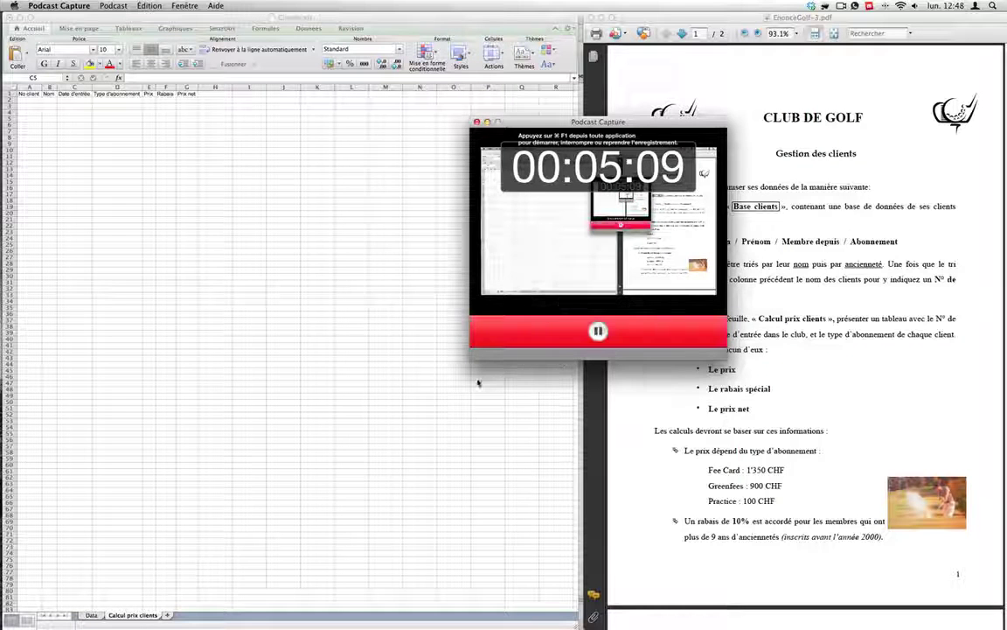
{"action": "left_click", "coordinate": [462, 378]}
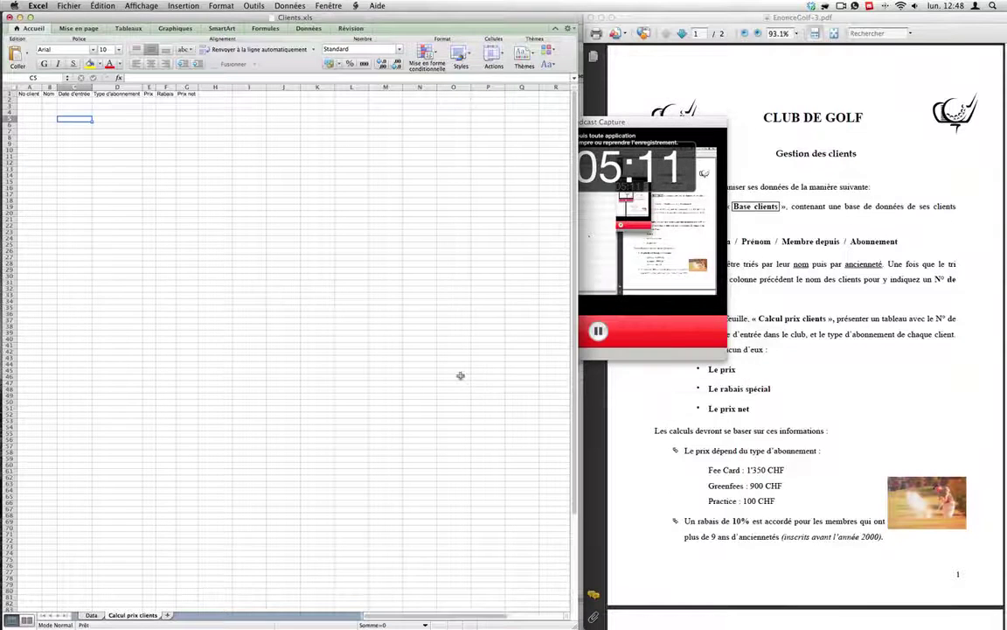
{"action": "left_click", "coordinate": [861, 355]}
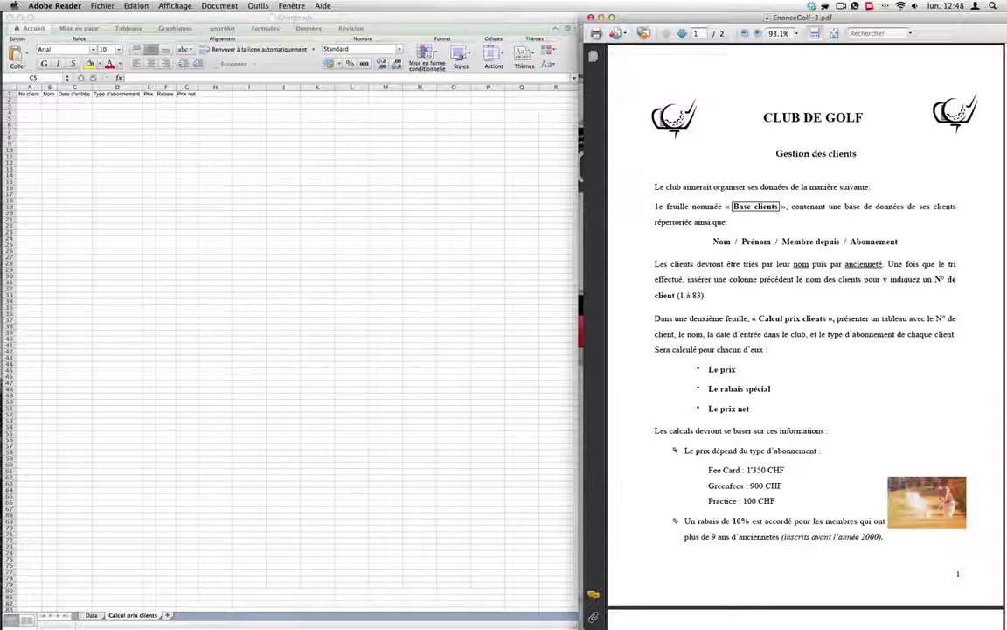
Link cell A2, under the "No client" heading, to the first client number with the formula =Data!A1.
{"action": "left_click", "coordinate": [27, 98]}
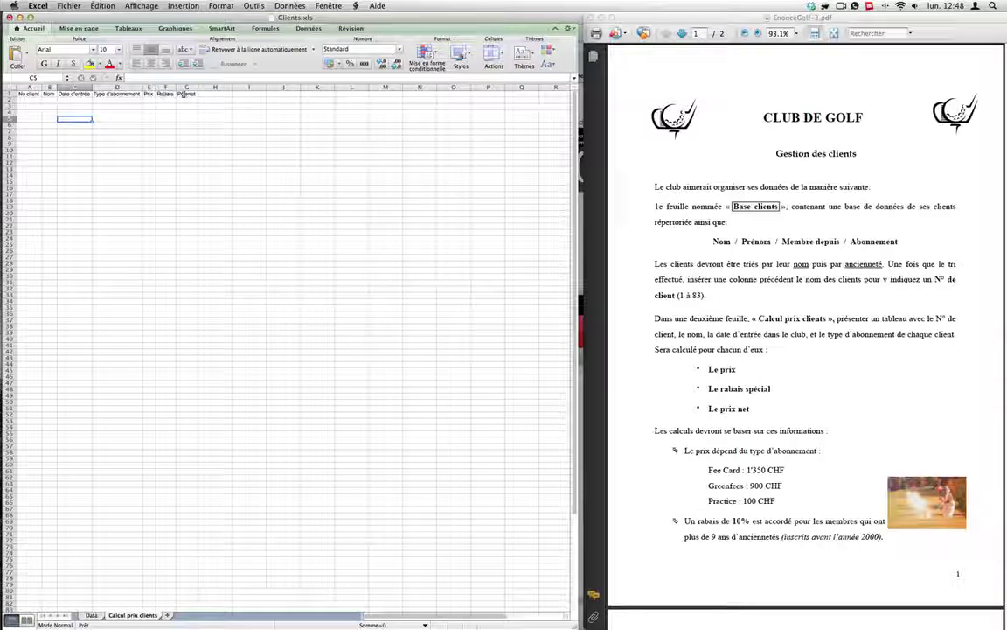
{"action": "left_click", "coordinate": [39, 100]}
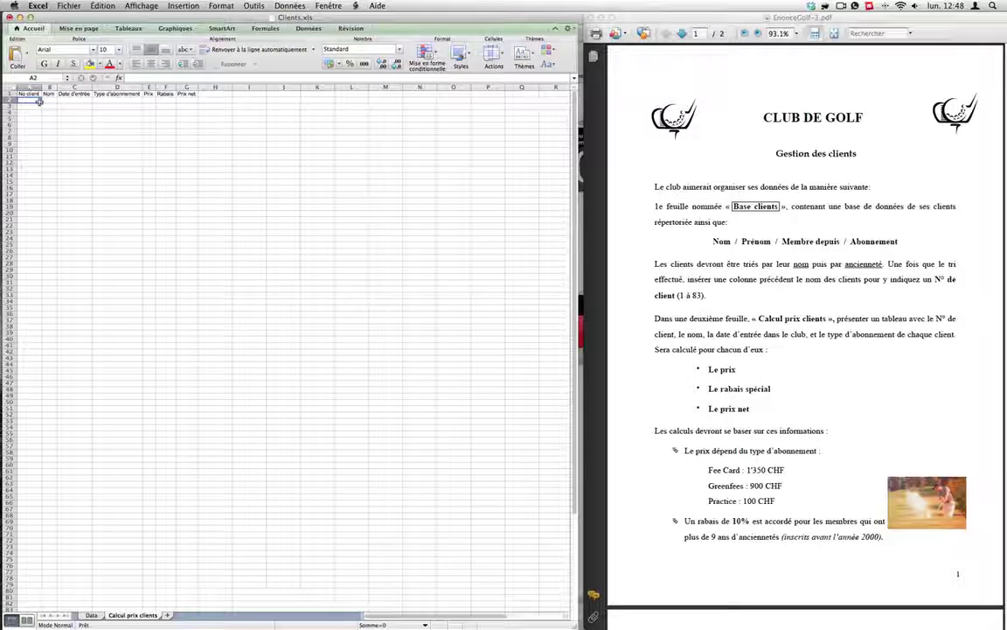
{"action": "type", "text": "="}
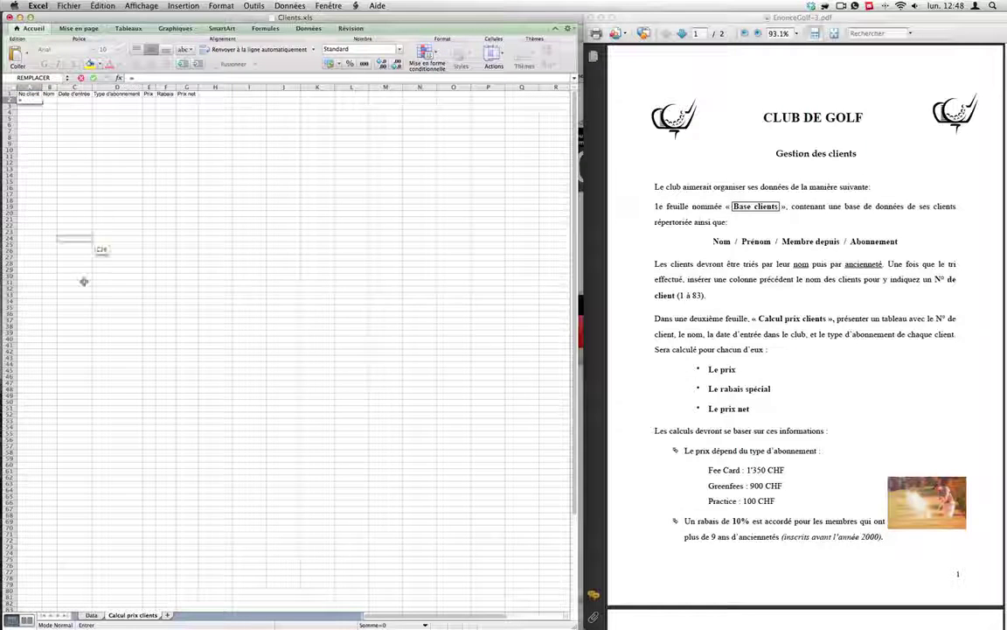
{"action": "left_click", "coordinate": [91, 614]}
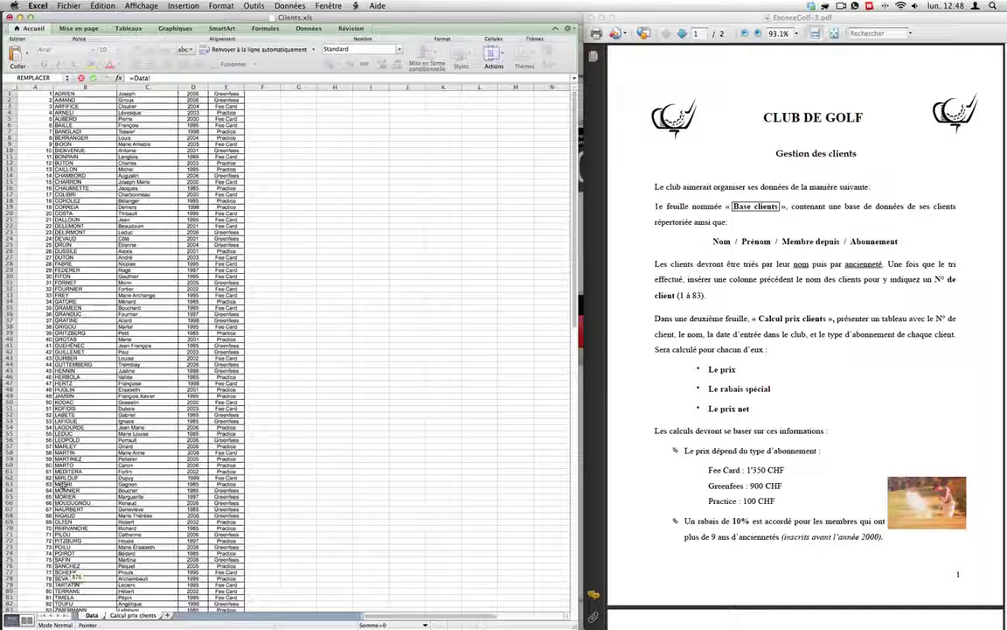
{"action": "left_click", "coordinate": [46, 93]}
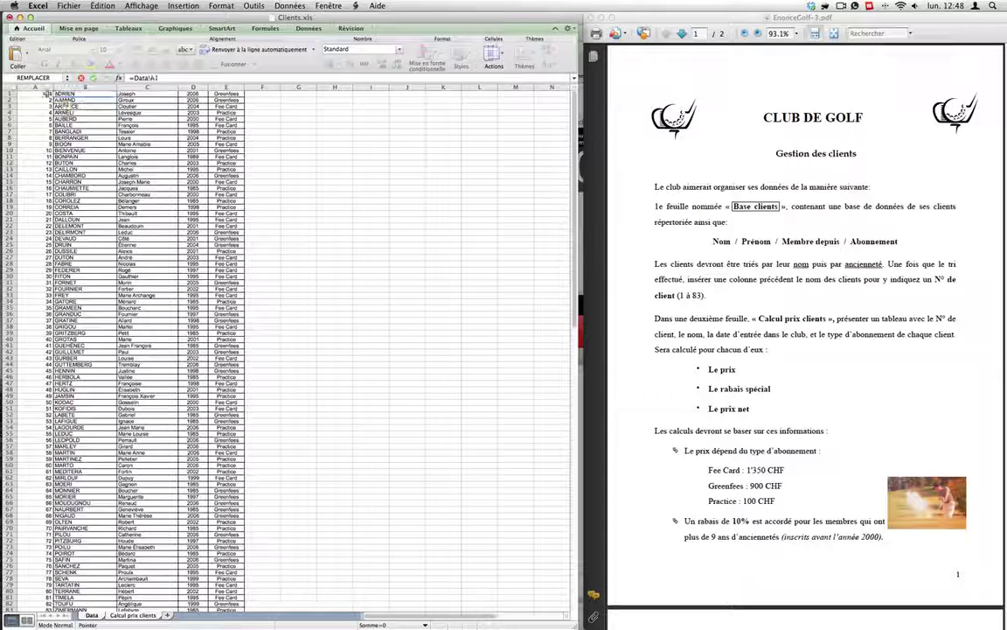
{"action": "key", "text": "Return"}
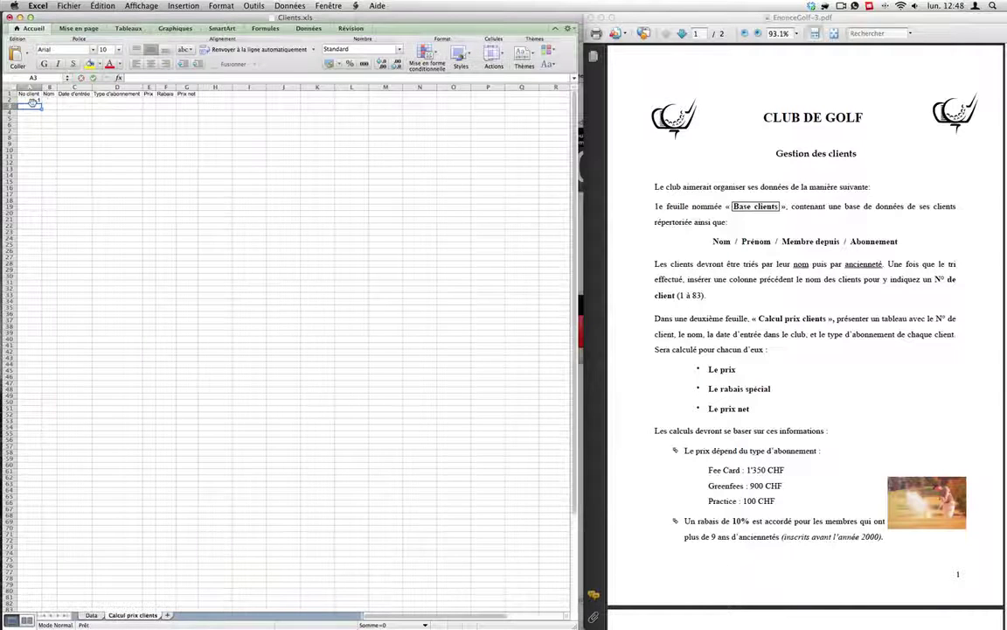
Fill the formula in A2 down to row 86 and across to column D.
{"action": "left_click", "coordinate": [31, 100]}
{"action": "left_click_drag", "start_coordinate": [41, 103], "coordinate": [119, 573]}
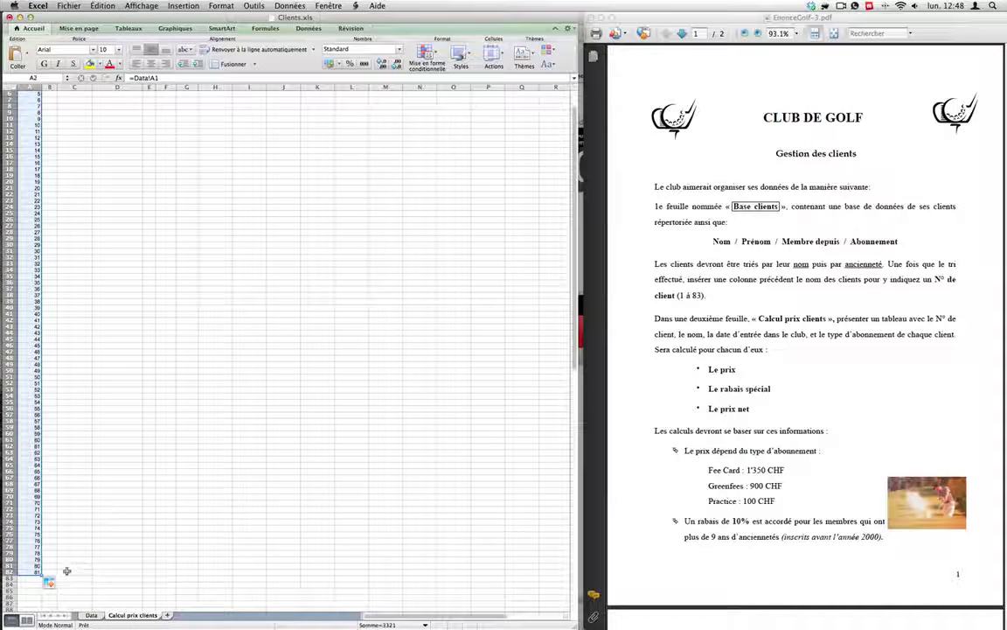
{"action": "left_click_drag", "start_coordinate": [43, 575], "coordinate": [143, 601]}
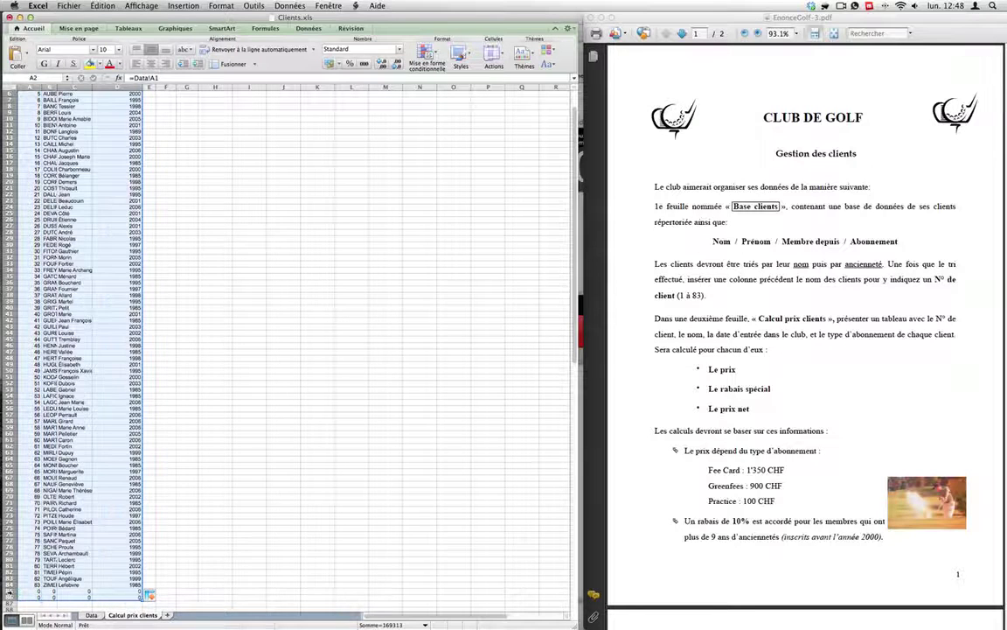
Clear the surplus rows 85 and 86 containing only zeros below the last client.
{"action": "left_click", "coordinate": [9, 593]}
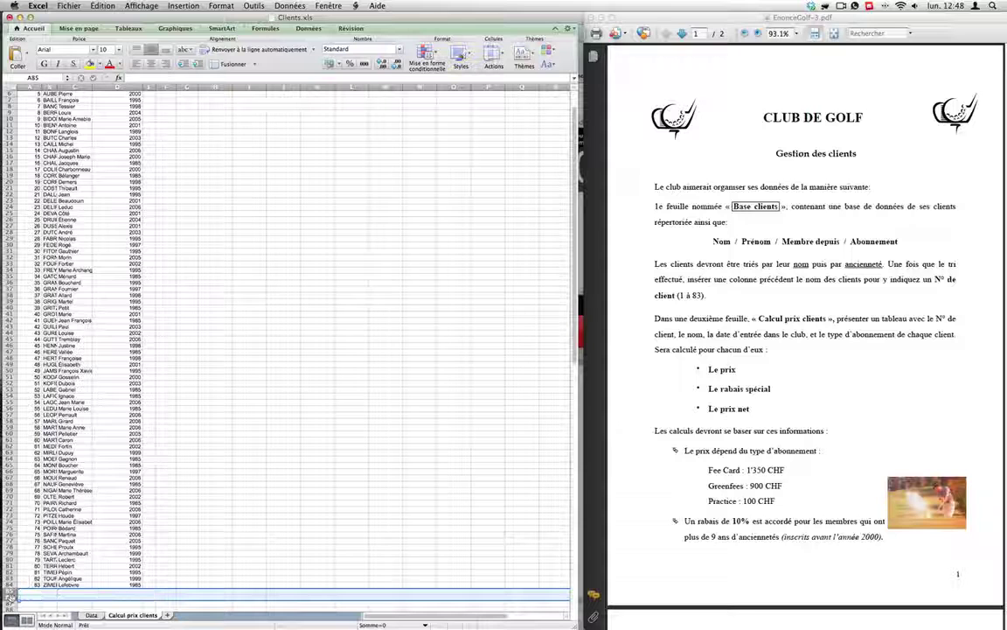
{"action": "left_click", "coordinate": [133, 466]}
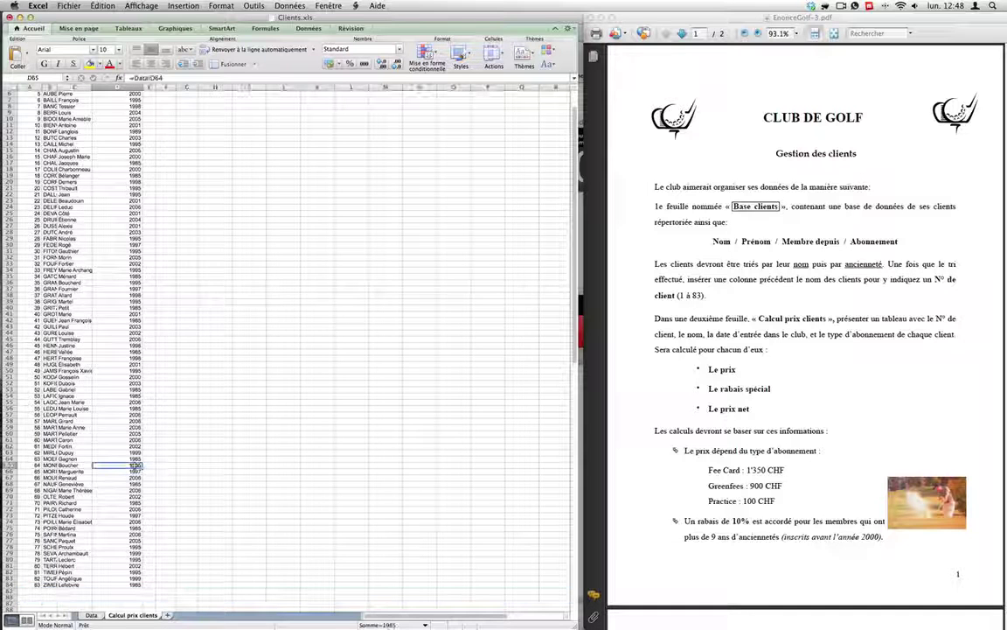
{"action": "scroll", "coordinate": [136, 466], "scroll_direction": "up", "scroll_amount": 2}
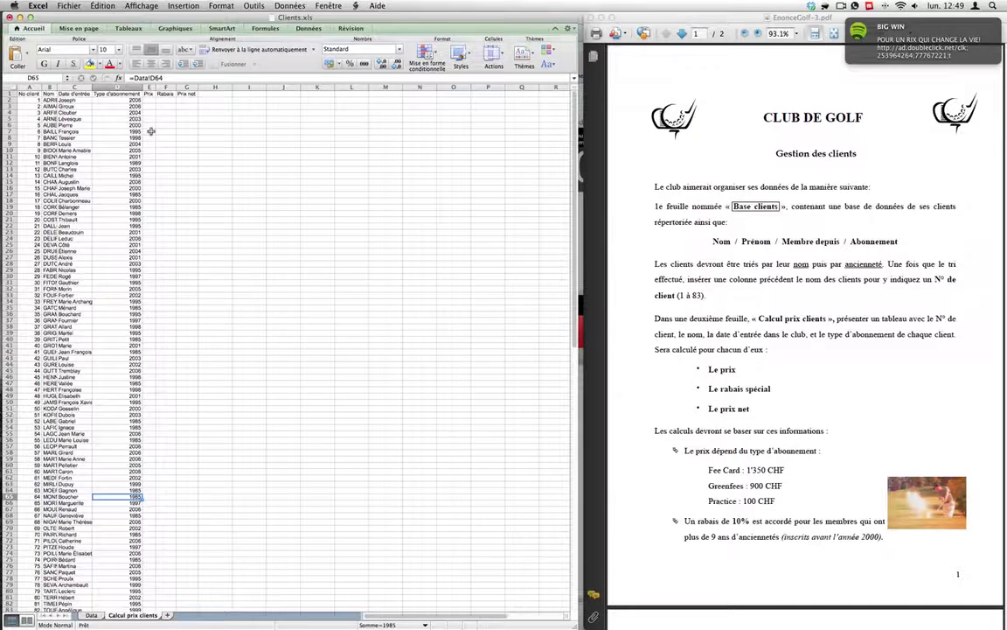
Check the column layout of the Data sheet and return to the Calcul prix clients sheet.
{"action": "key", "text": "super+Tab"}
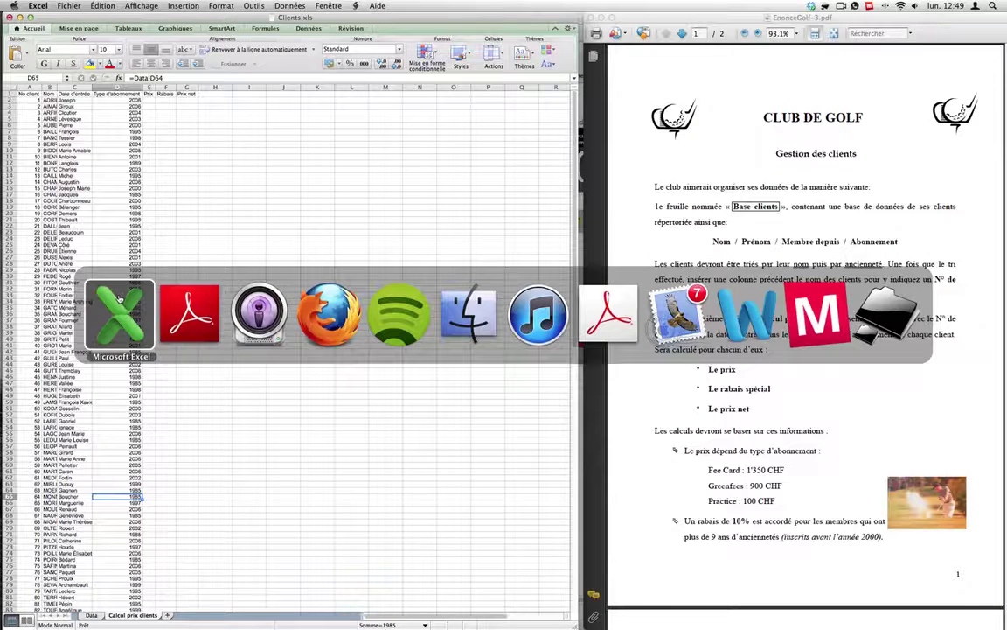
{"action": "left_click", "coordinate": [127, 318]}
{"action": "left_click", "coordinate": [91, 615]}
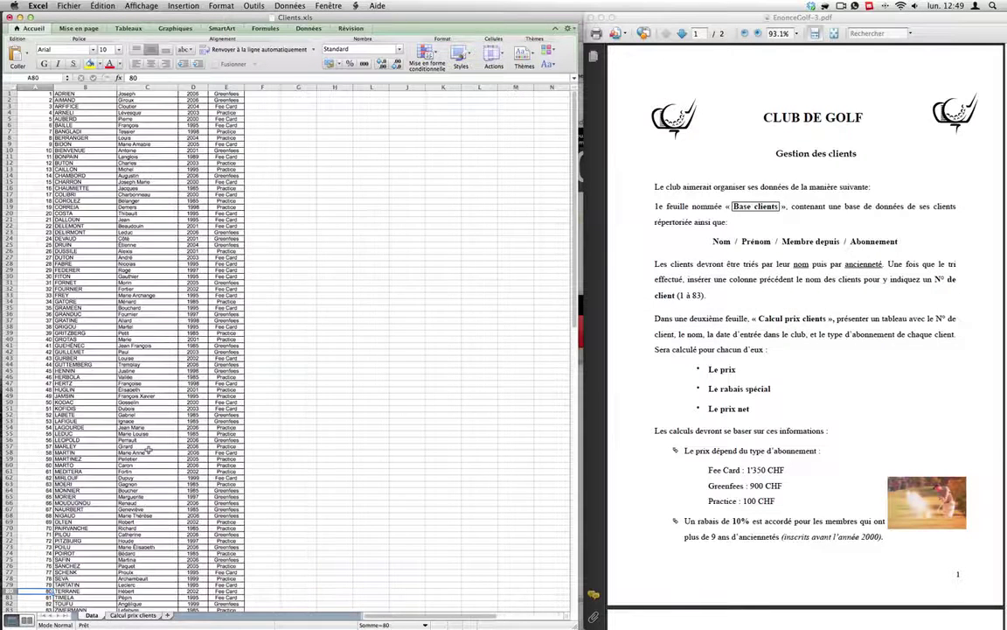
{"action": "key", "text": "super+Tab"}
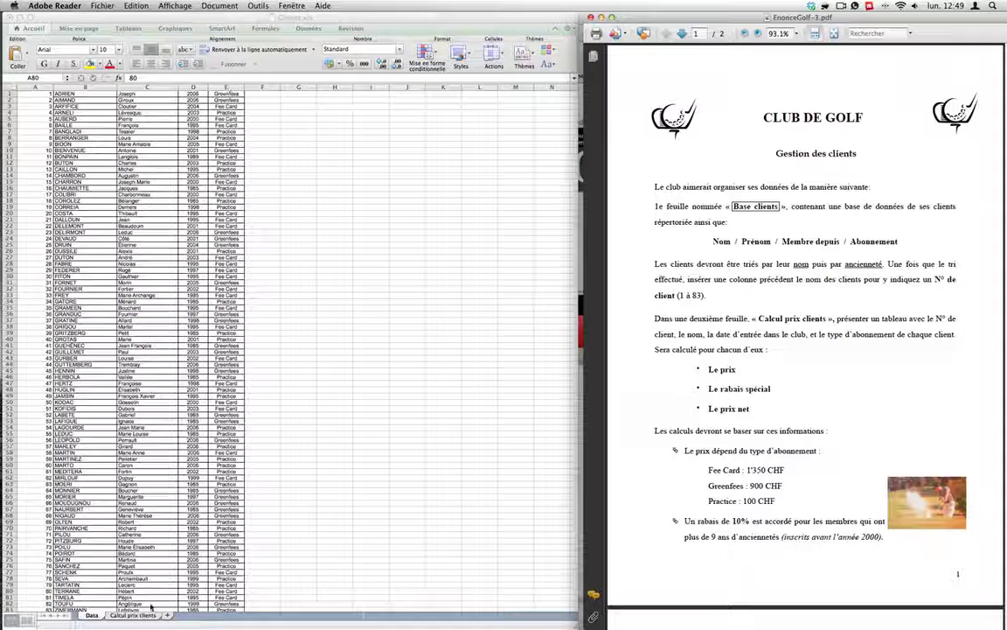
{"action": "left_click", "coordinate": [139, 546]}
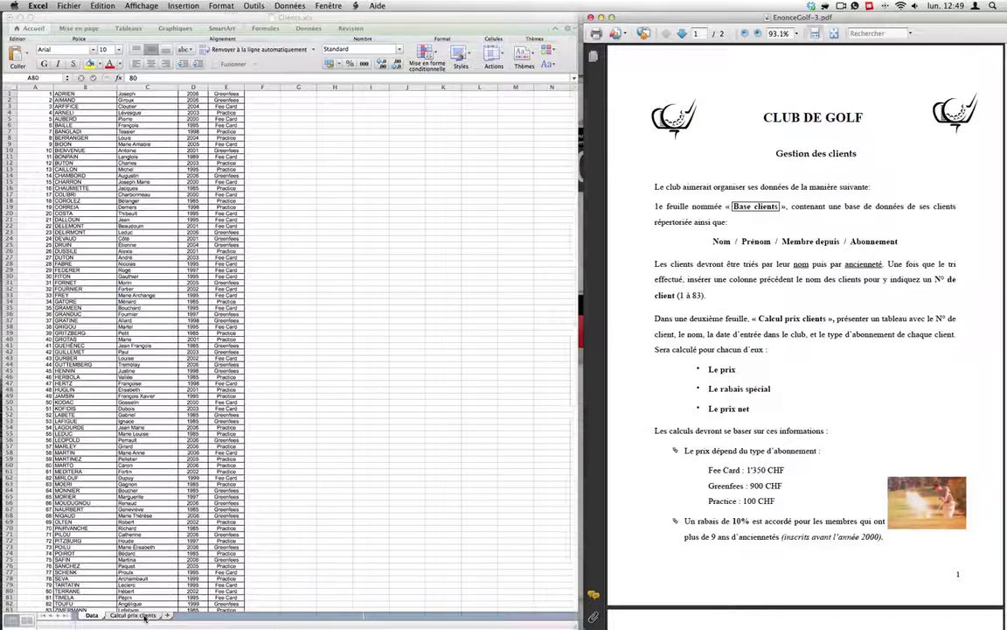
{"action": "left_click", "coordinate": [143, 617]}
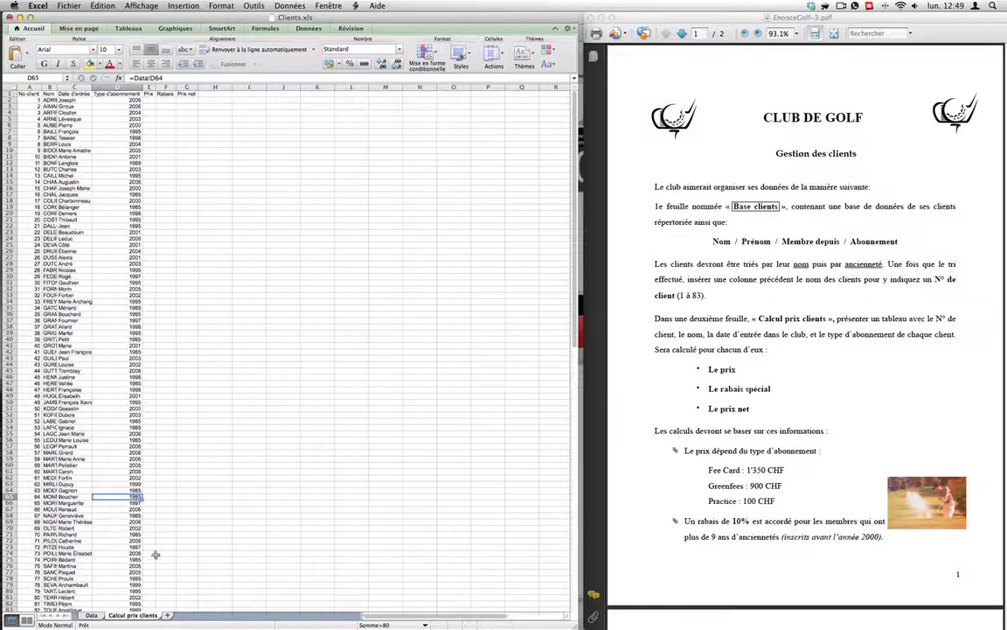
Insert a new column before the Prix column and enter the heading "Type" in E1.
{"action": "left_click", "coordinate": [148, 87]}
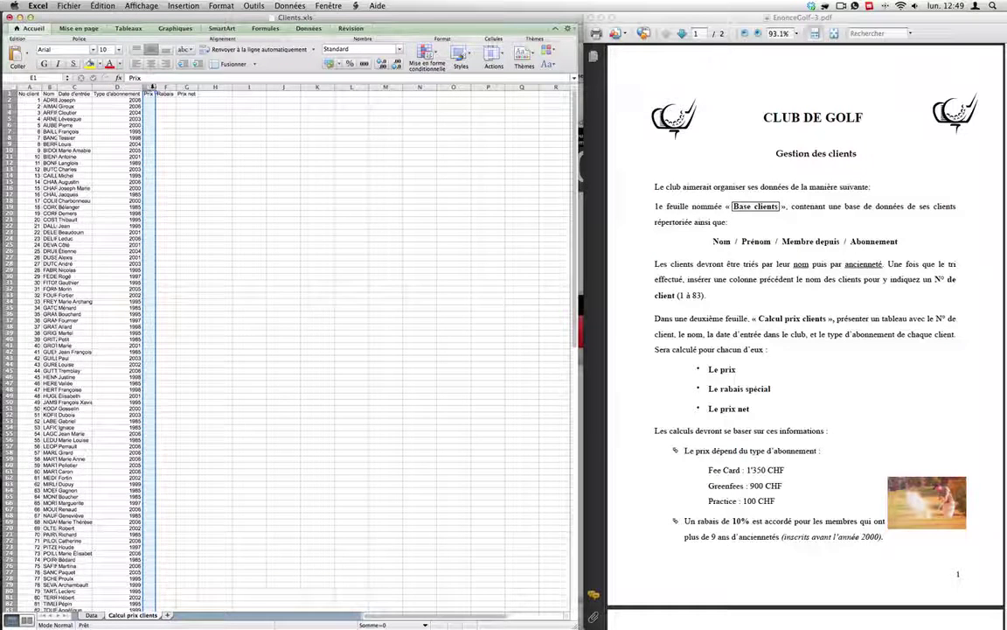
{"action": "right_click", "coordinate": [148, 88]}
{"action": "left_click", "coordinate": [175, 137]}
{"action": "left_click", "coordinate": [175, 94]}
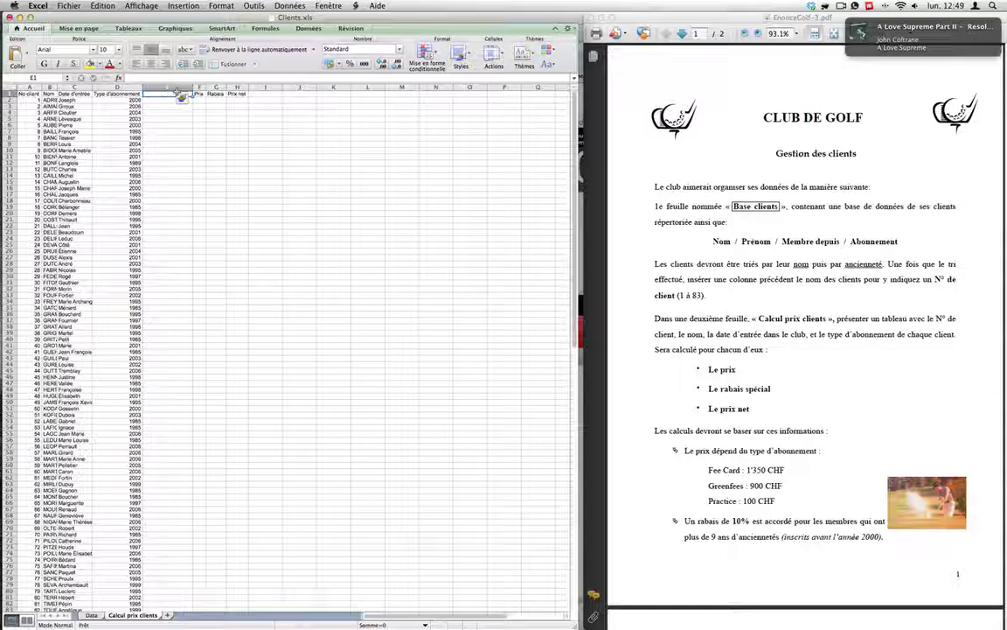
{"action": "type", "text": "Type"}
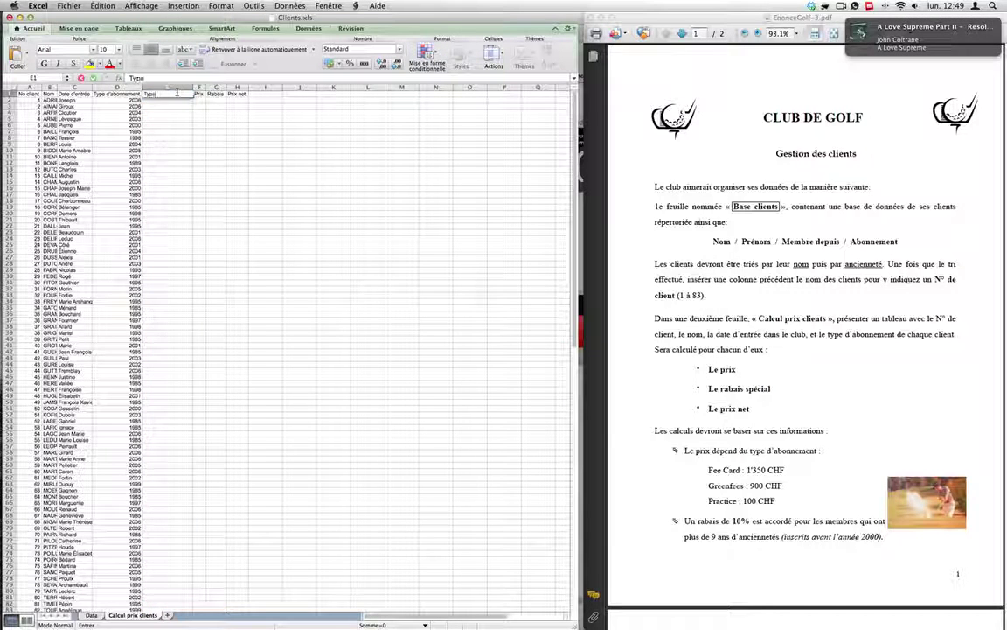
Extend the Data link from D2 into column E for all client rows to bring in the subscription types.
{"action": "left_click", "coordinate": [135, 100]}
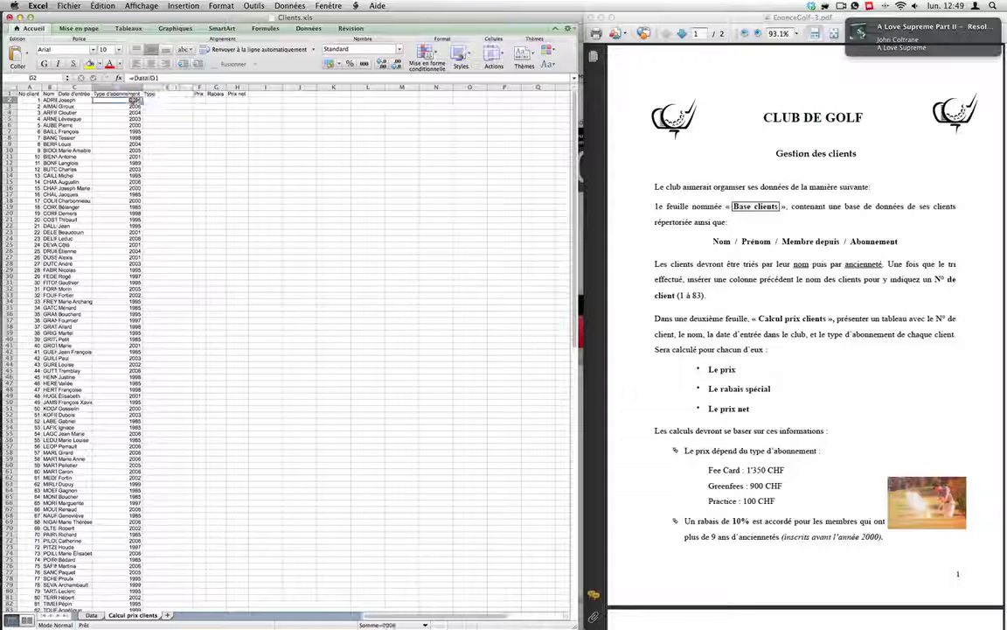
{"action": "left_click_drag", "start_coordinate": [143, 104], "coordinate": [196, 549]}
{"action": "key", "text": "shift+BackSpace"}
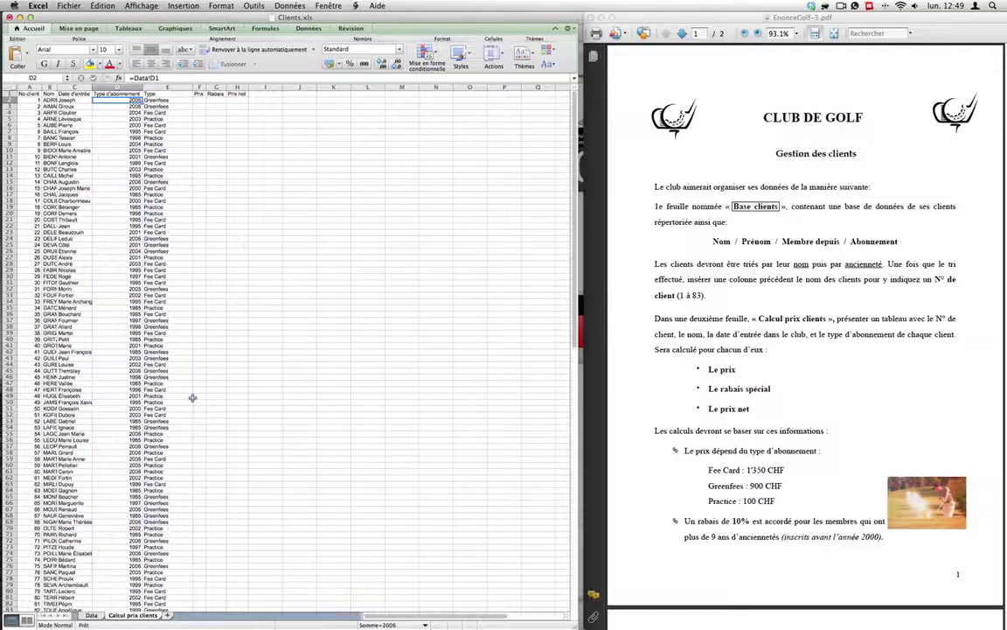
Begin the price formula in F2 with =si(E2="Fee Card";1350; for Fee Card members.
{"action": "left_click", "coordinate": [200, 100]}
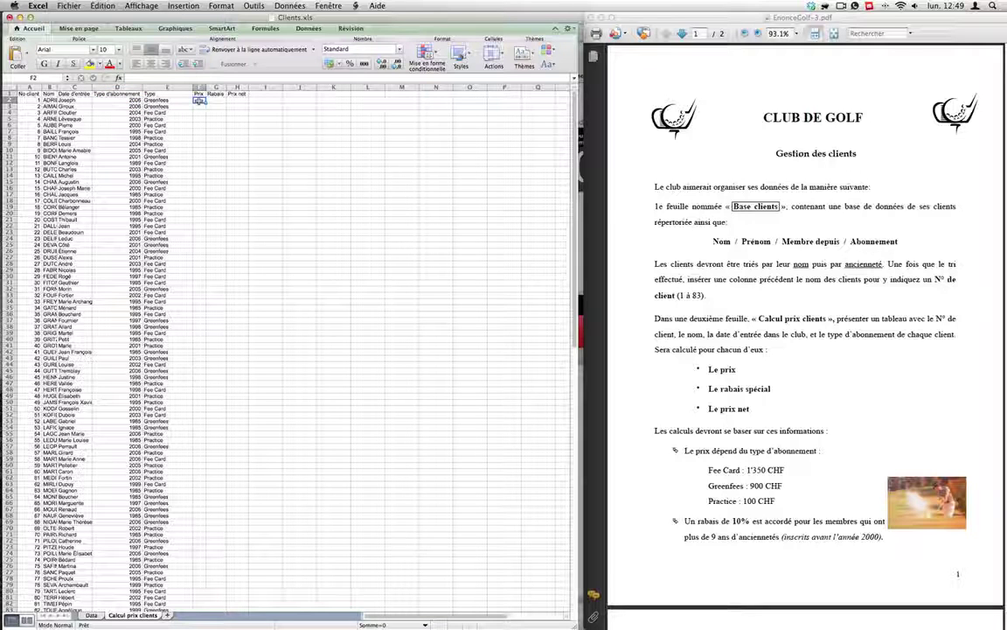
{"action": "type", "text": "=si("}
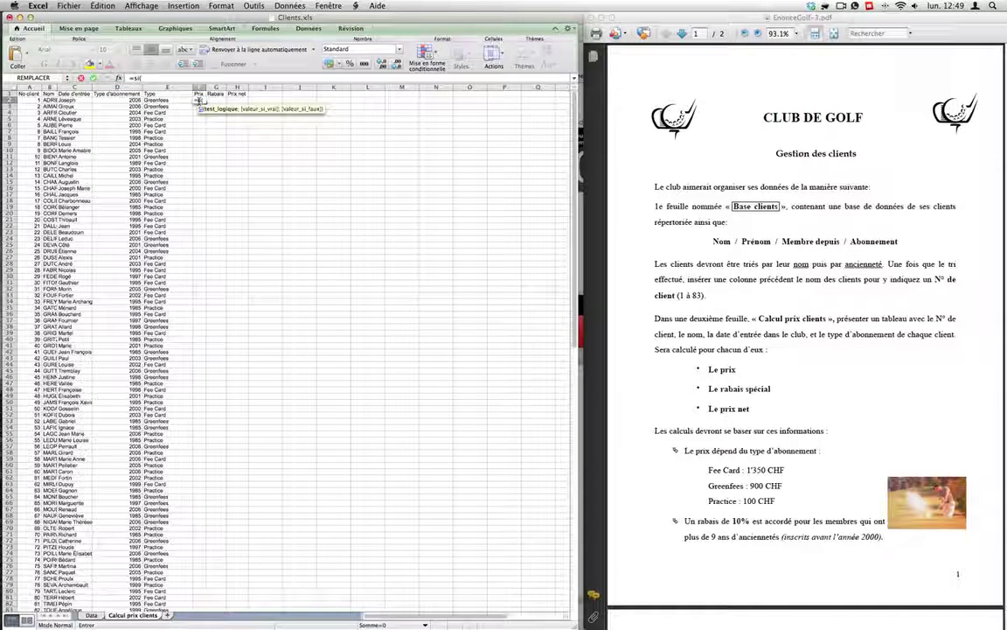
{"action": "left_click", "coordinate": [180, 101]}
{"action": "type", "text": "="}
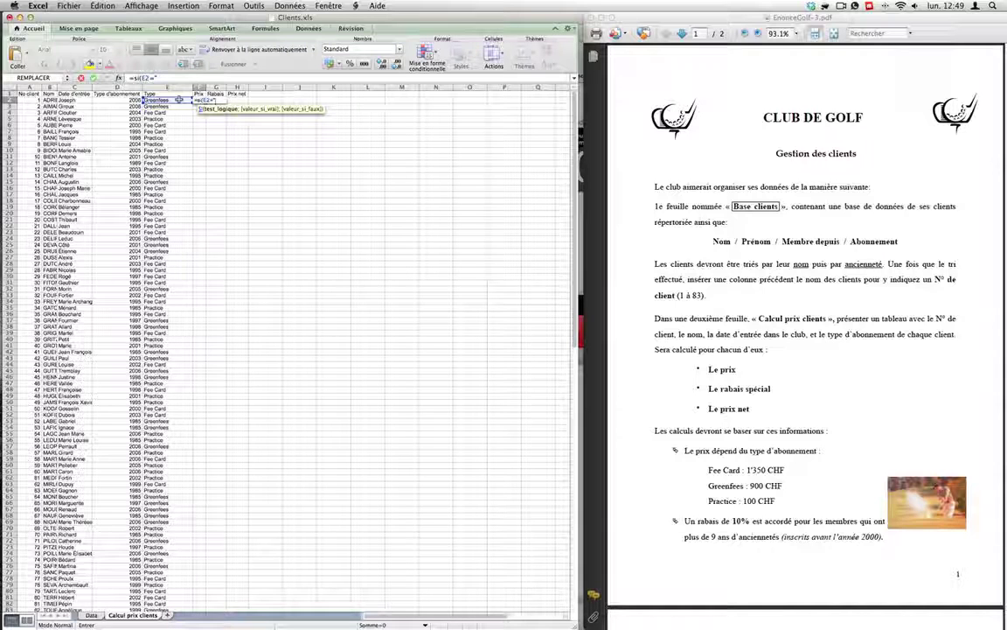
{"action": "type", "text": "ee Card"}
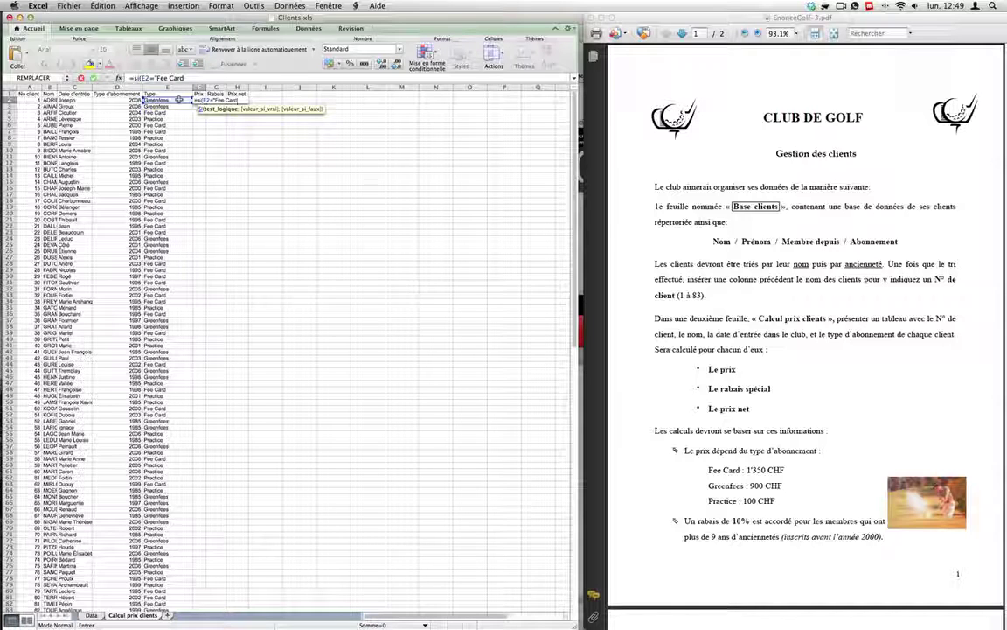
{"action": "type", "text": "\";"}
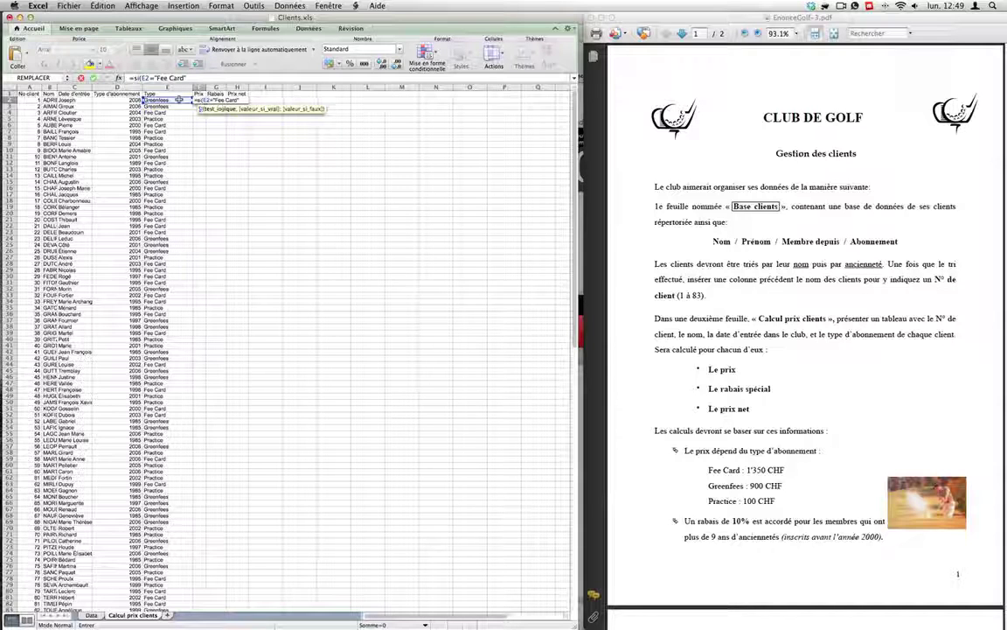
{"action": "type", "text": "1350;"}
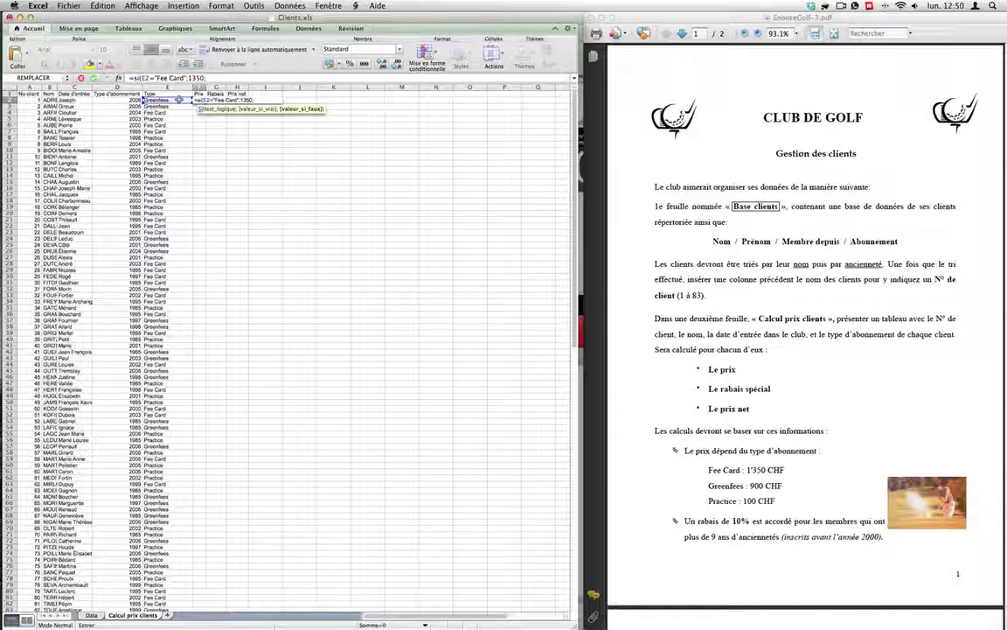
Nest the condition si(E2="Greenfees";900;100) in the F2 formula to price Greenfees and Practice members.
{"action": "type", "text": "si("}
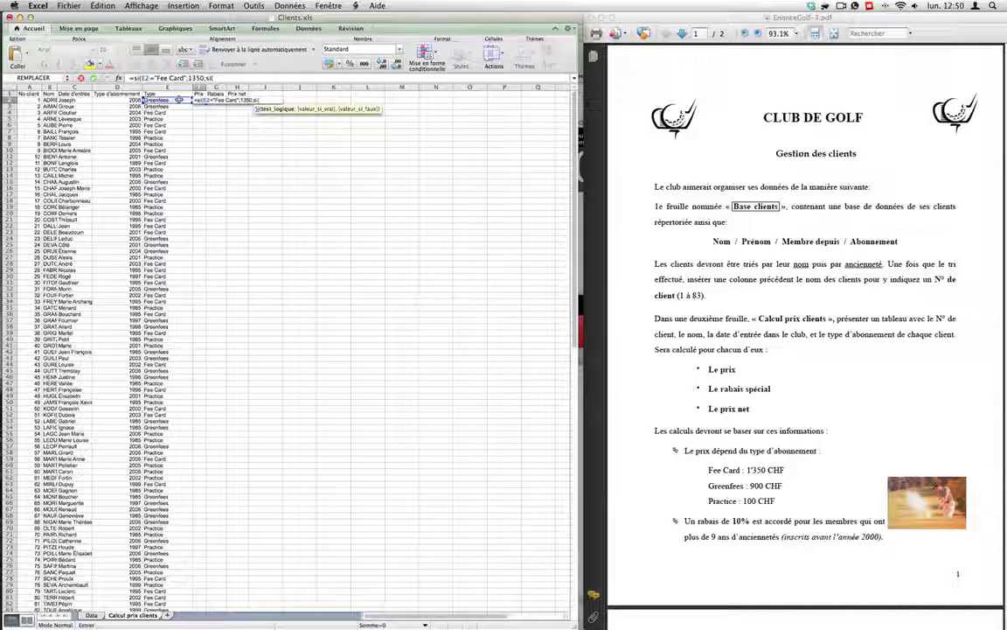
{"action": "type", "text": "E2=\""}
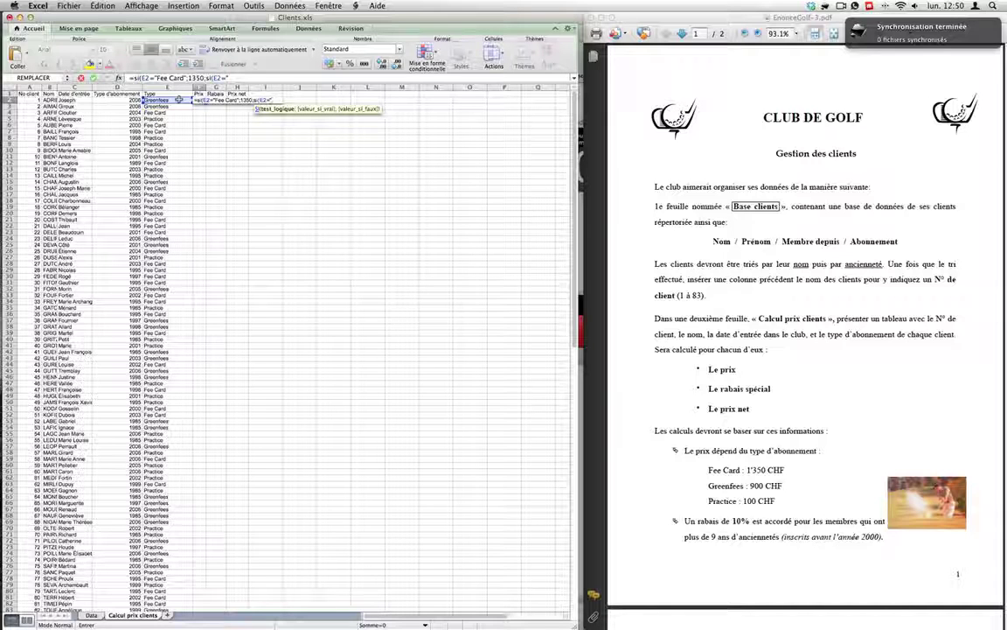
{"action": "type", "text": "Greenfe"}
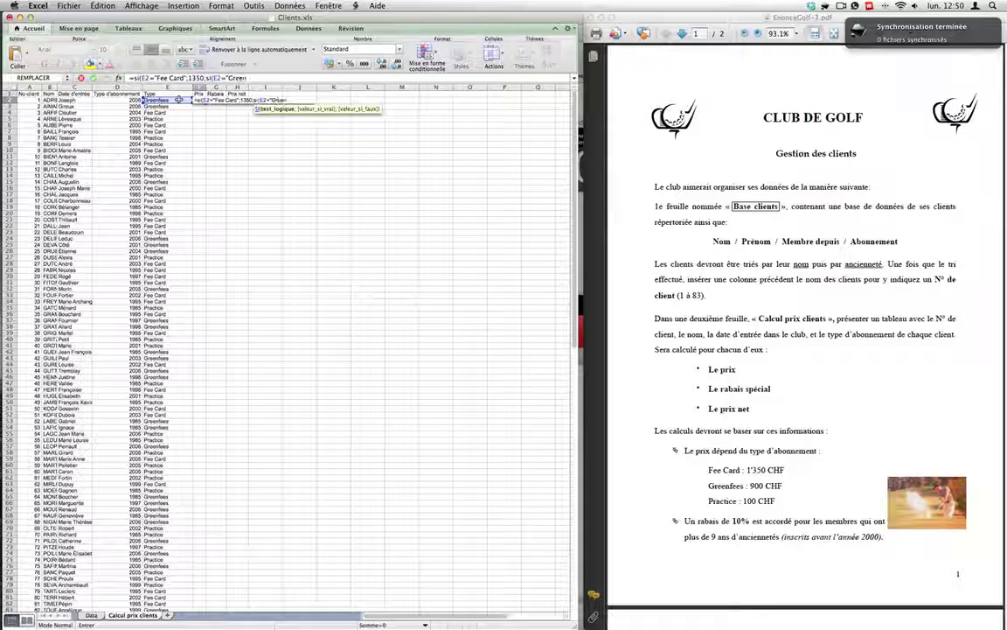
{"action": "type", "text": "ed"}
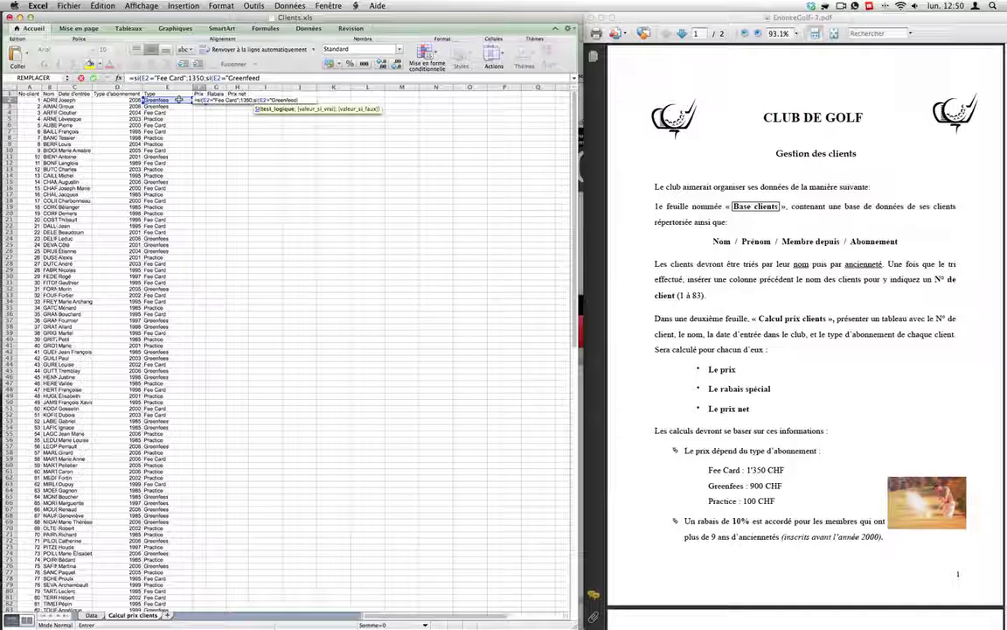
{"action": "key", "text": "BackSpace"}
{"action": "type", "text": "s\""}
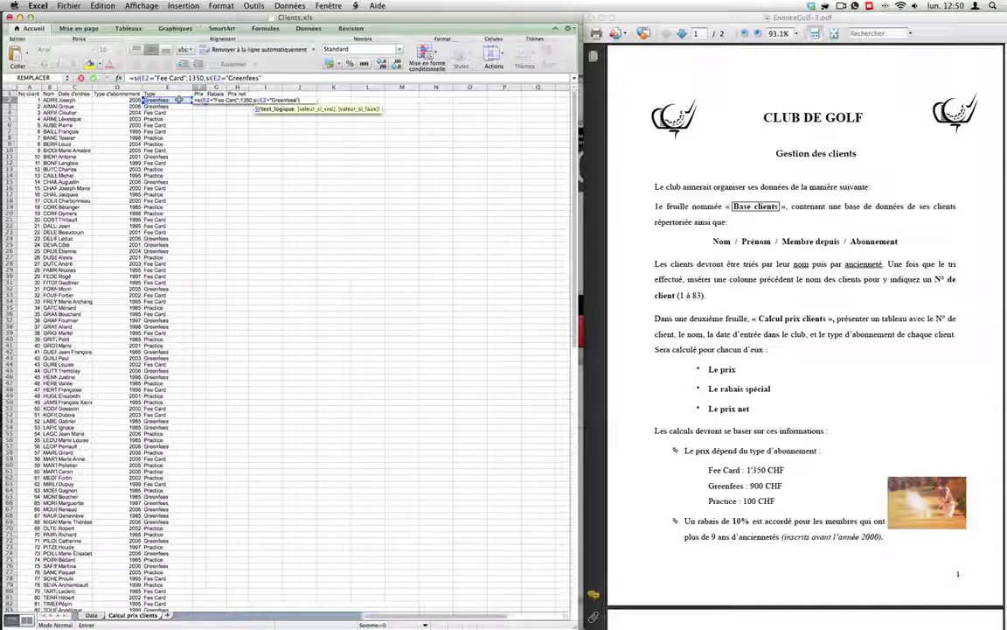
{"action": "type", "text": ";"}
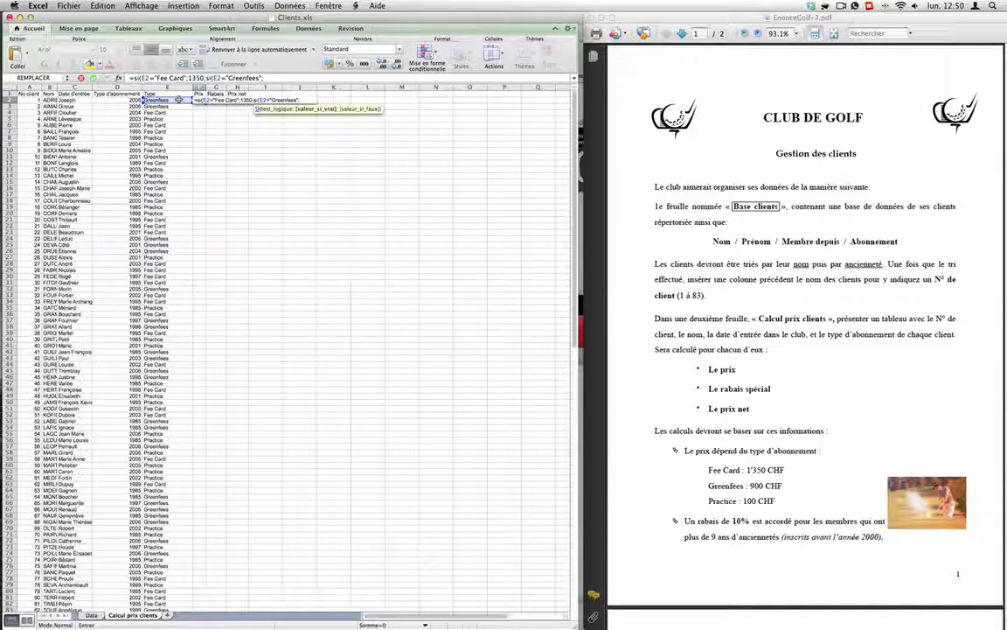
{"action": "type", "text": "900;"}
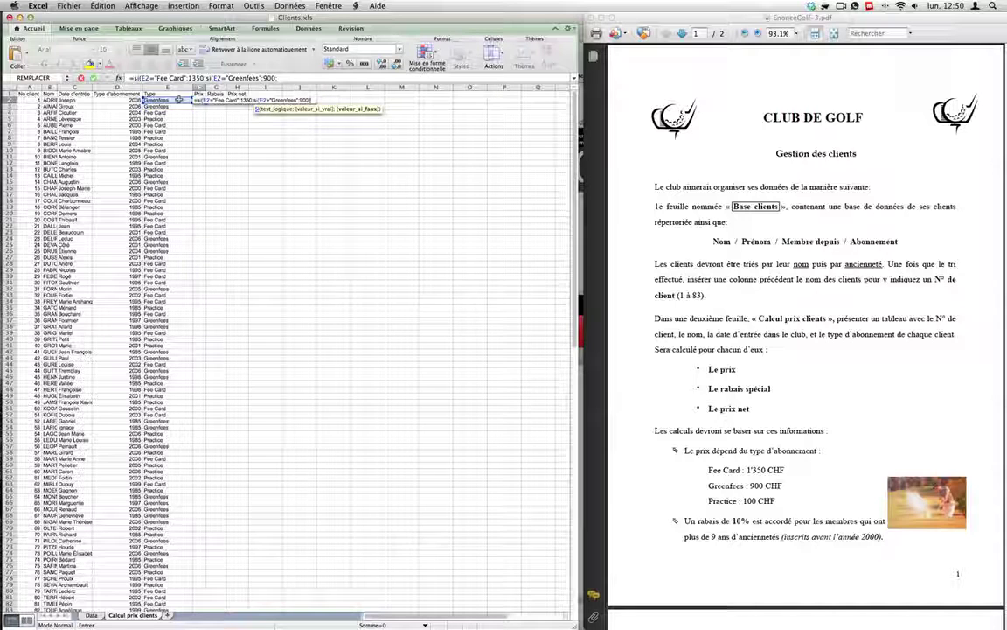
{"action": "type", "text": "100"}
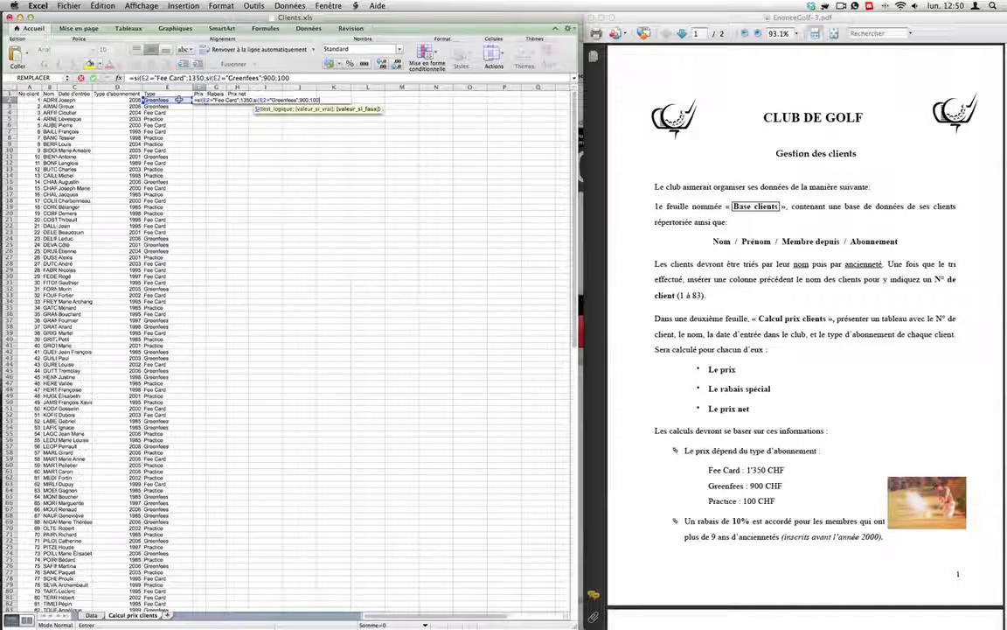
{"action": "type", "text": "))"}
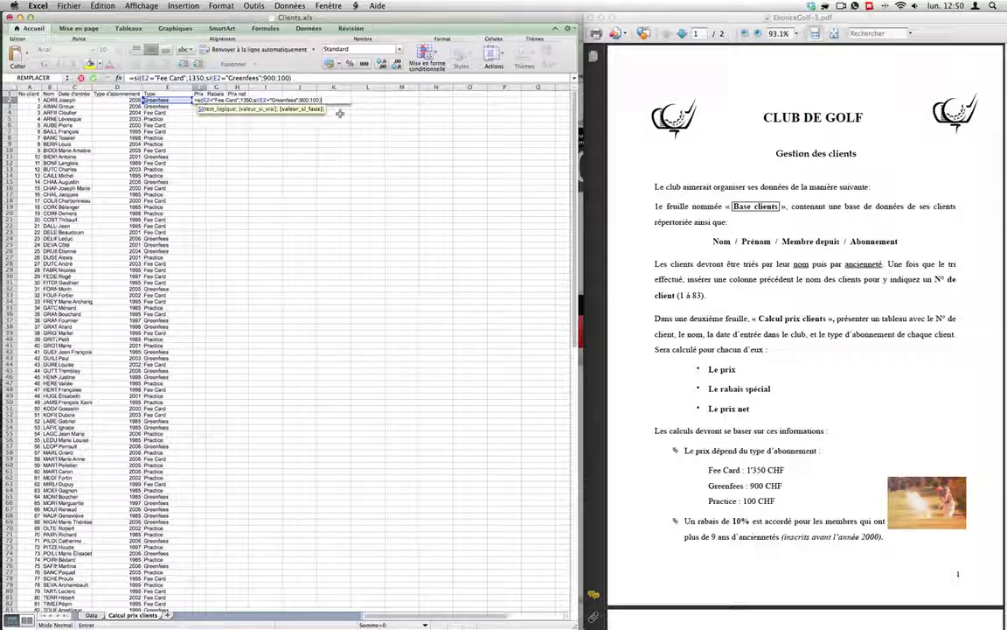
Try to enter the F2 formula with an extra 999 argument in the outer SI function.
{"action": "type", "text": ";999"}
{"action": "type", "text": ")"}
{"action": "type", "text": ")"}
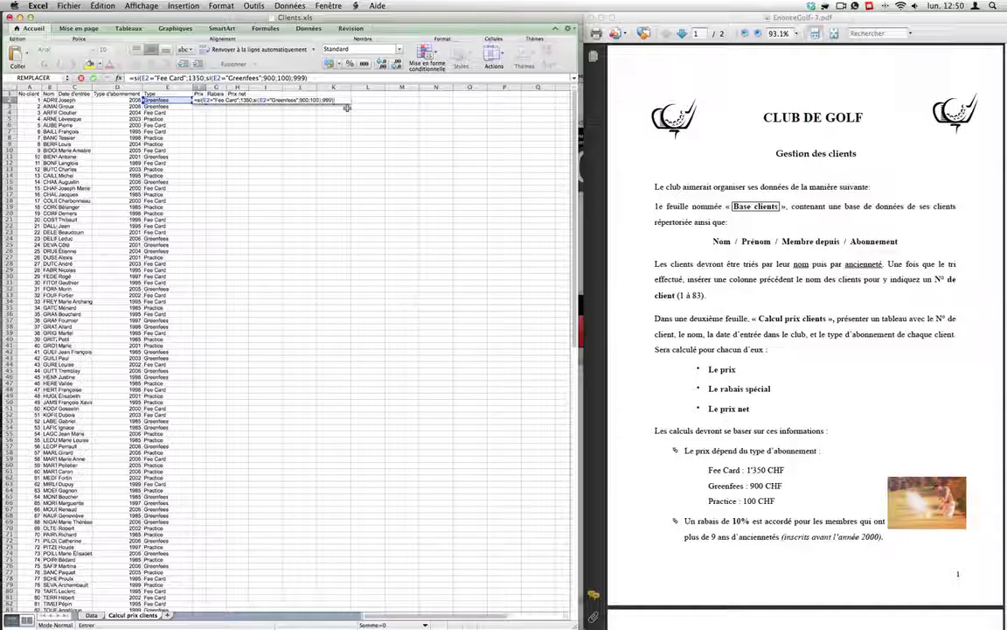
{"action": "key", "text": "Return"}
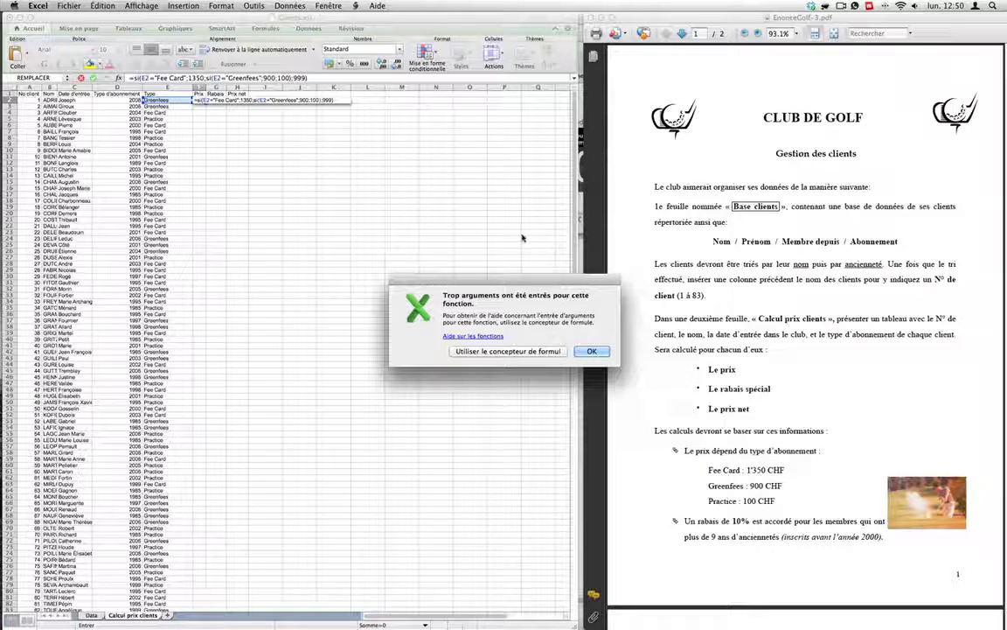
{"action": "left_click", "coordinate": [591, 352]}
Remove the extra 999 argument and enter F2 as =si(E2="Fee Card";1350;si(E2="Greenfees";900;100)).
{"action": "key", "text": "BackSpace"}
{"action": "key", "text": "BackSpace"}
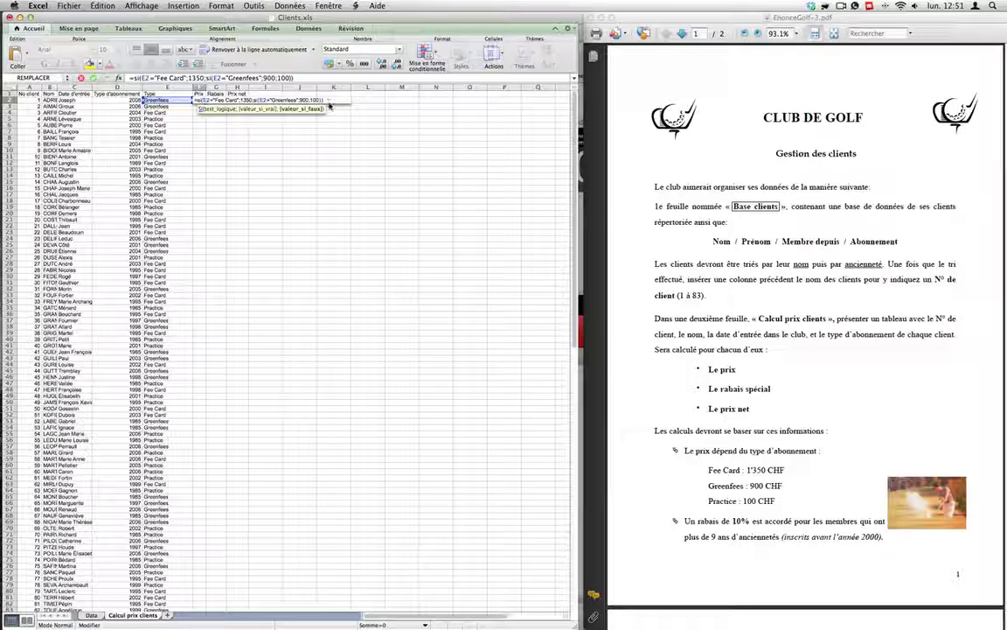
{"action": "key", "text": "Return"}
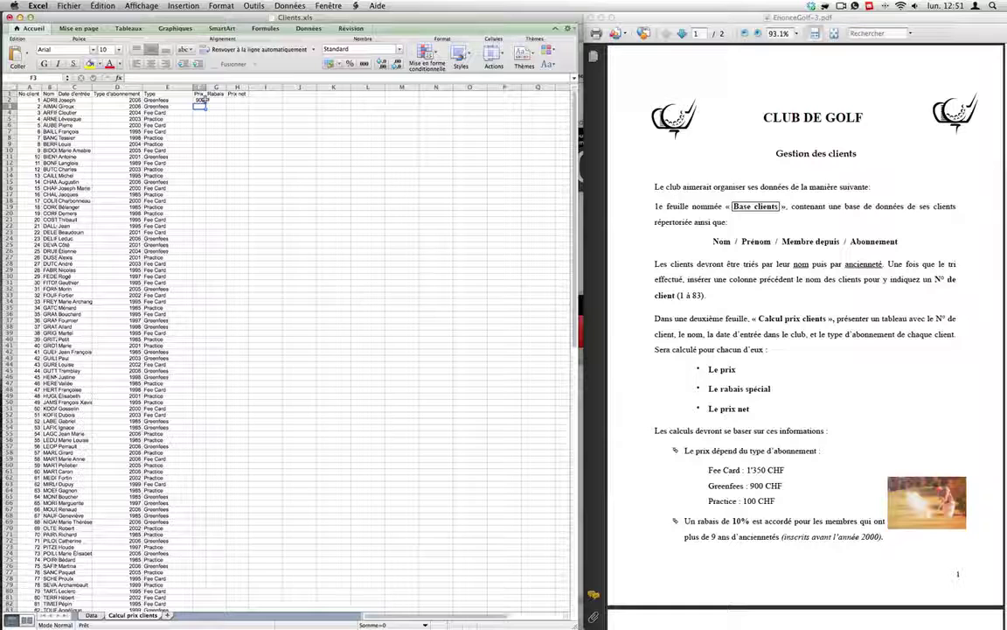
Fill the F2 price formula down to F15 and widen column F to fit the prices.
{"action": "left_click", "coordinate": [202, 100]}
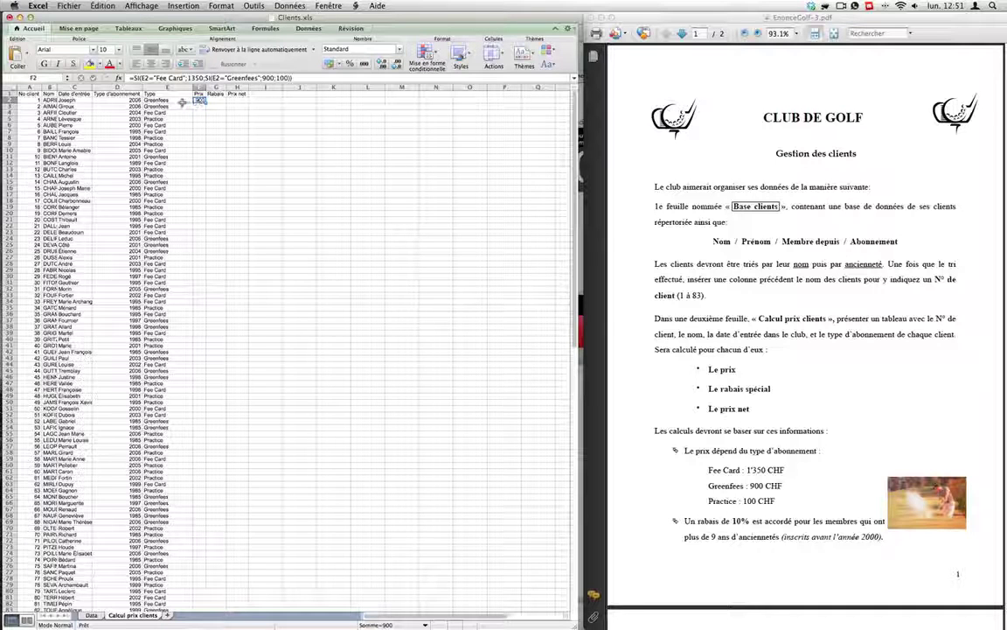
{"action": "left_click_drag", "start_coordinate": [206, 103], "coordinate": [207, 182]}
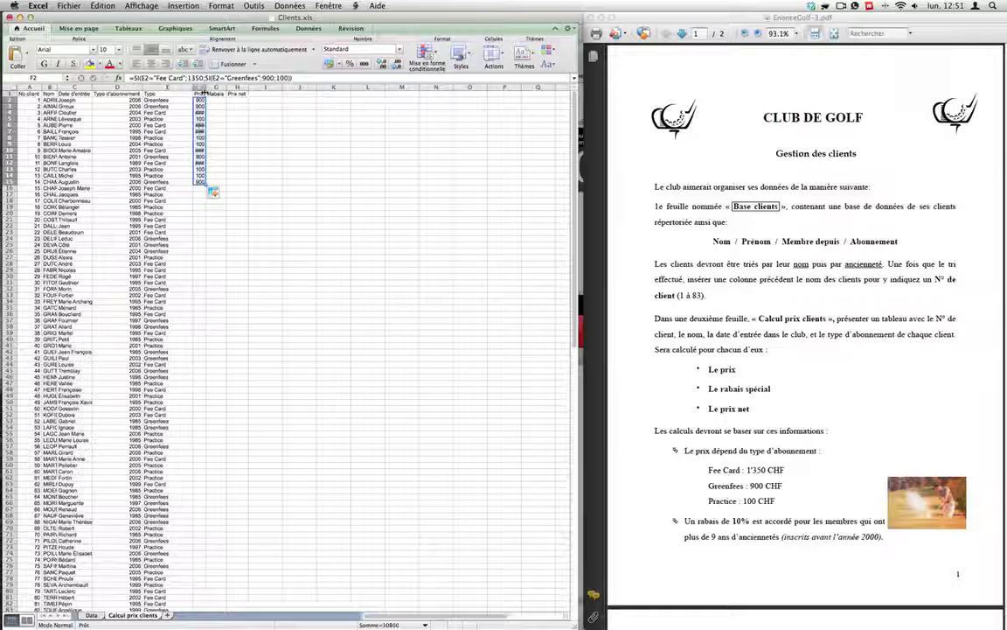
{"action": "left_click_drag", "start_coordinate": [205, 86], "coordinate": [218, 86]}
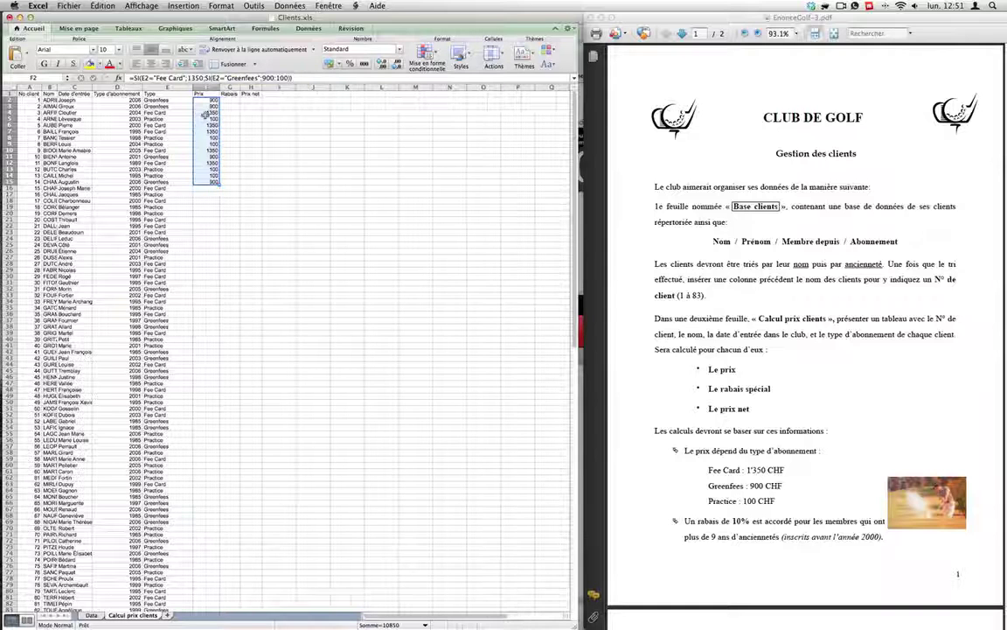
Format the F2 price as currency in CHF with two decimals and widen column F to 13.17.
{"action": "left_click", "coordinate": [207, 115]}
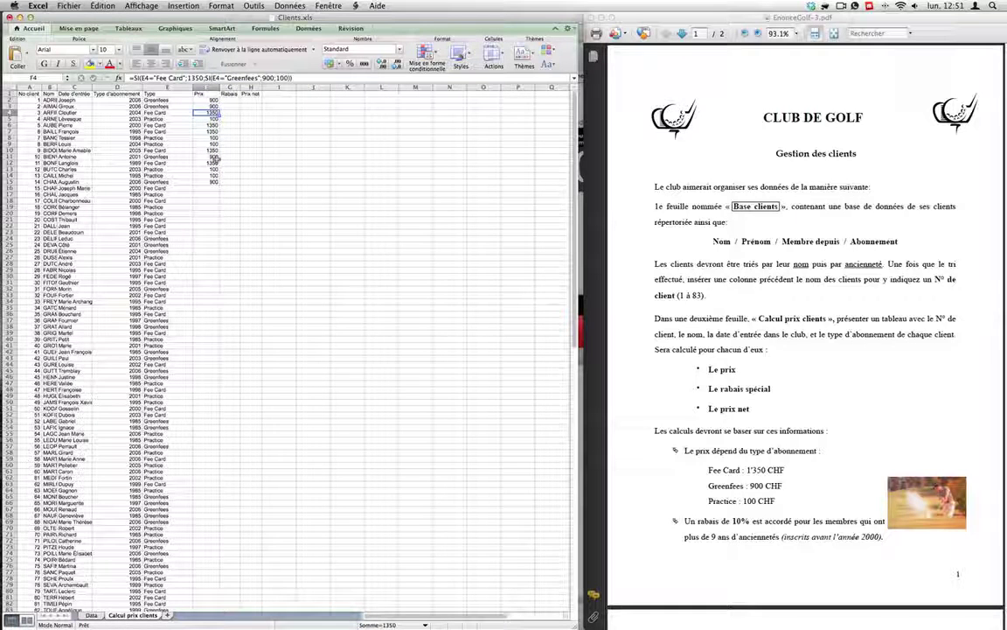
{"action": "left_click", "coordinate": [202, 100]}
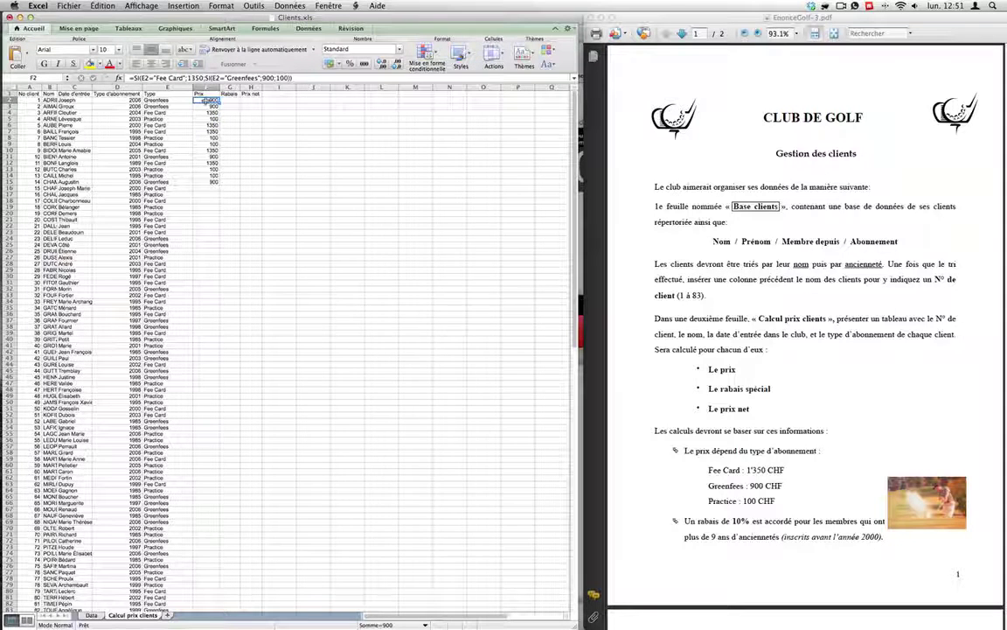
{"action": "right_click", "coordinate": [203, 101]}
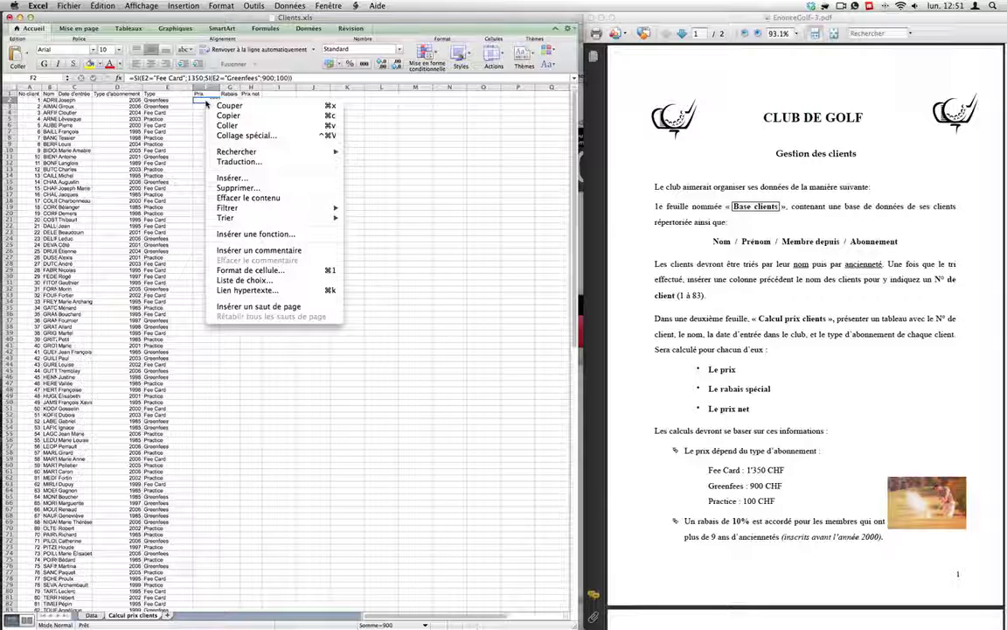
{"action": "left_click", "coordinate": [218, 7]}
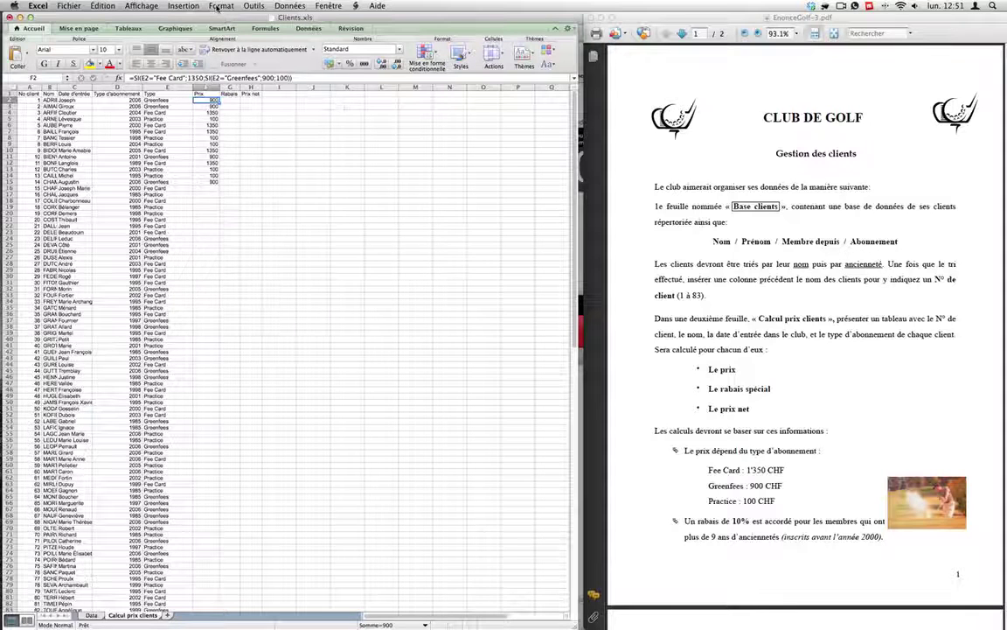
{"action": "left_click", "coordinate": [218, 7]}
{"action": "left_click", "coordinate": [230, 19]}
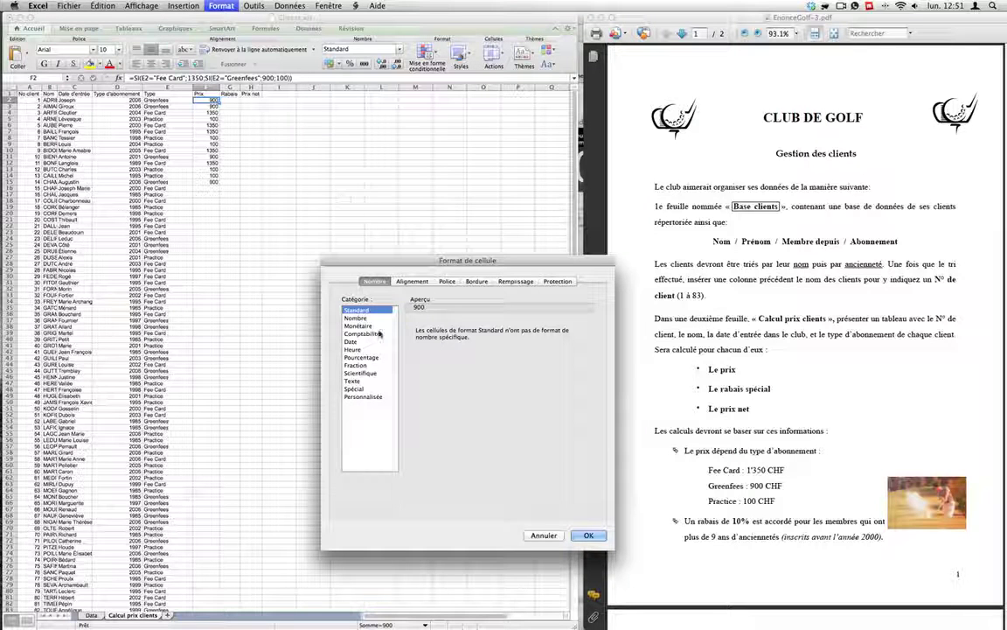
{"action": "left_click", "coordinate": [355, 318]}
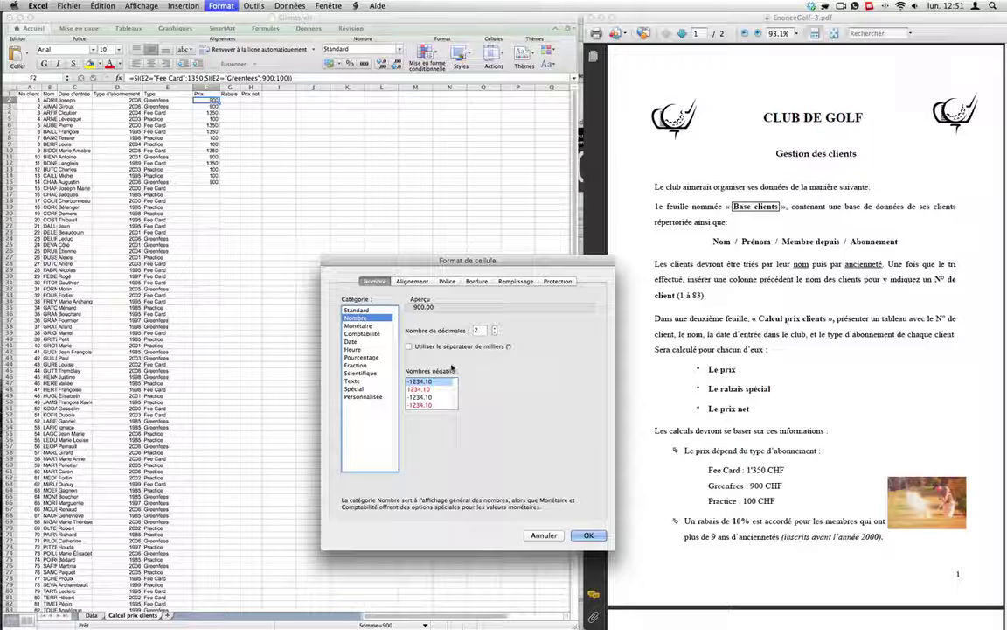
{"action": "left_click", "coordinate": [363, 396]}
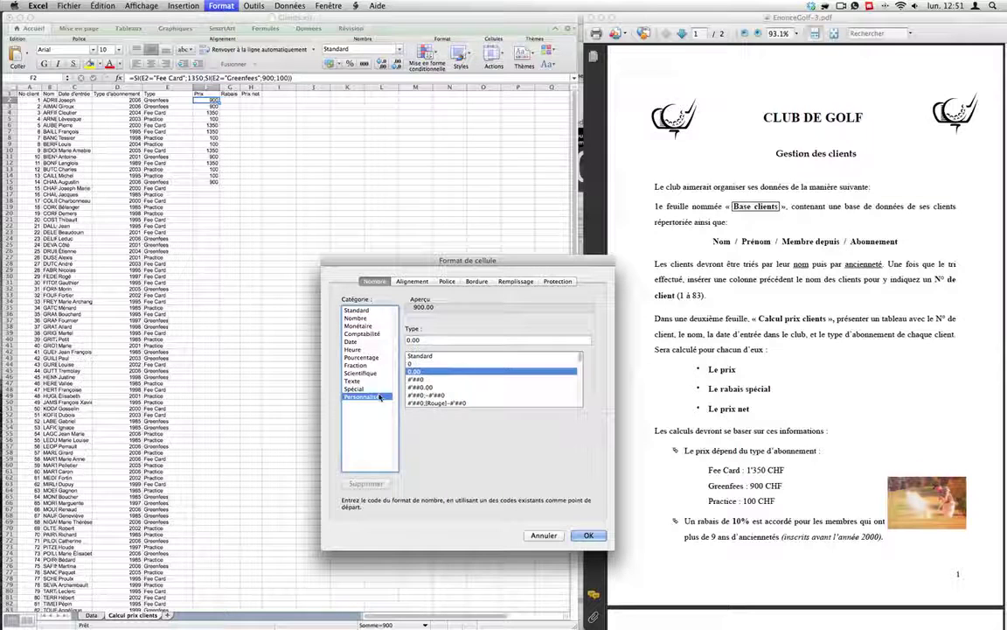
{"action": "left_click", "coordinate": [360, 325]}
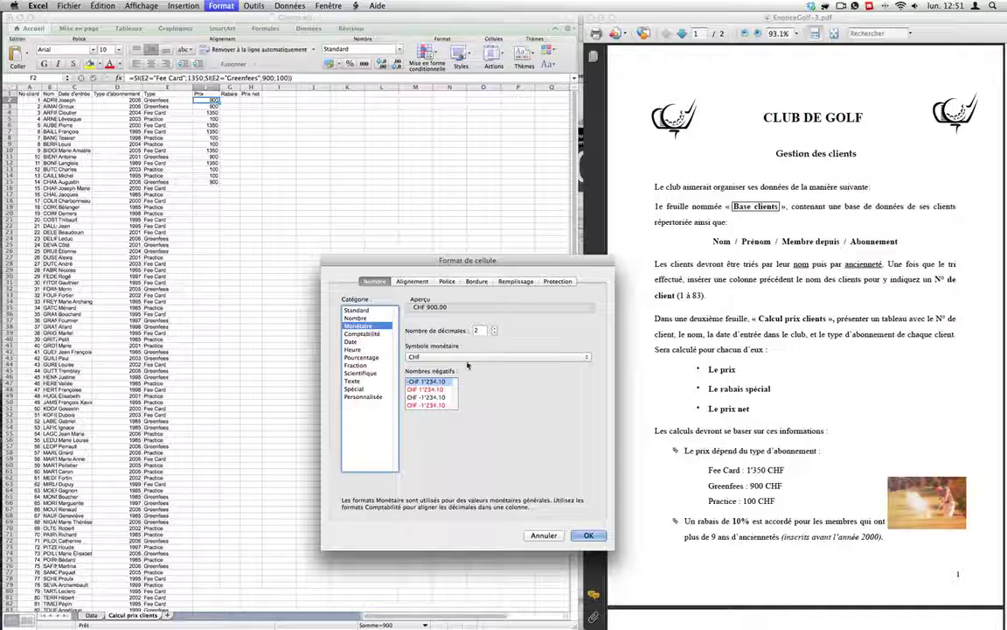
{"action": "left_click", "coordinate": [367, 398]}
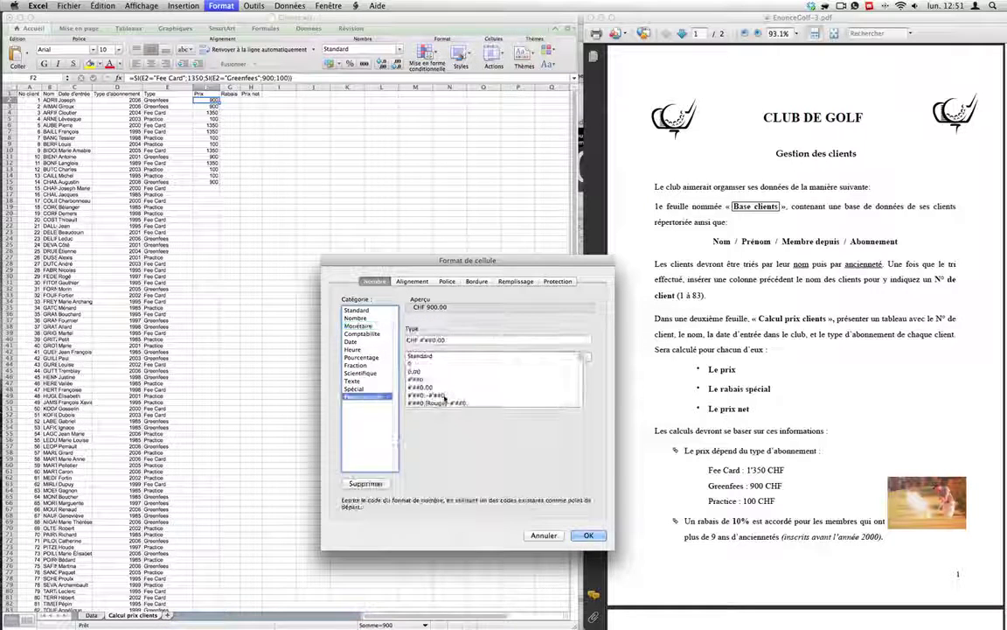
{"action": "triple_click", "coordinate": [441, 340]}
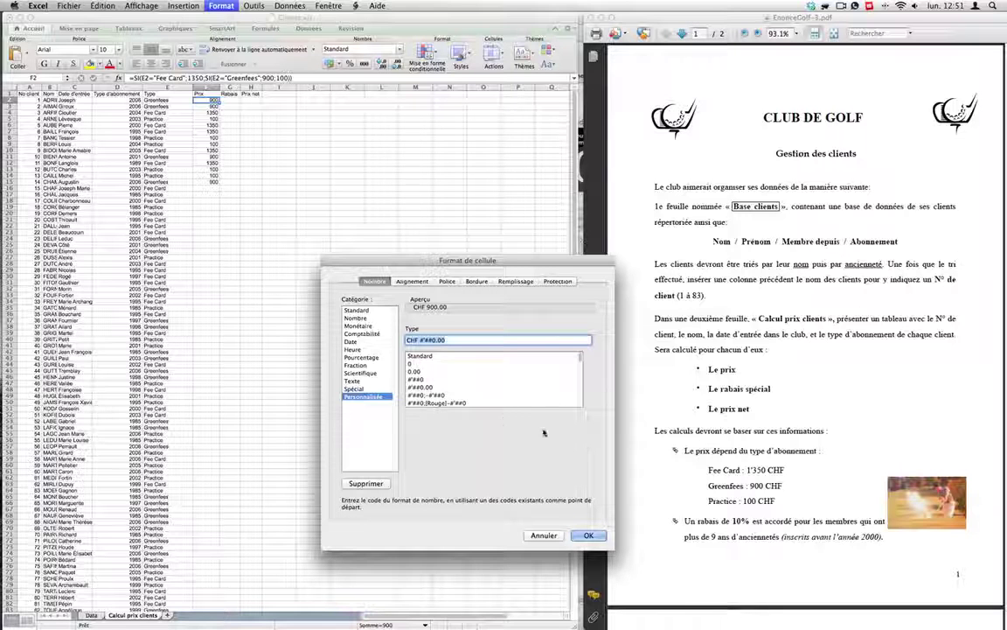
{"action": "left_click", "coordinate": [584, 534]}
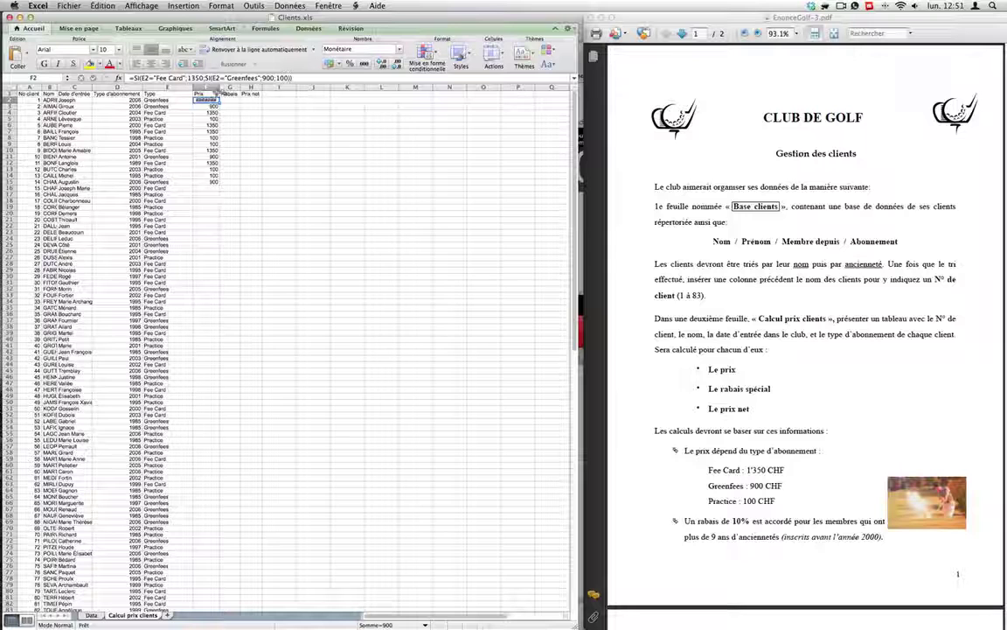
{"action": "left_click_drag", "start_coordinate": [220, 87], "coordinate": [237, 87]}
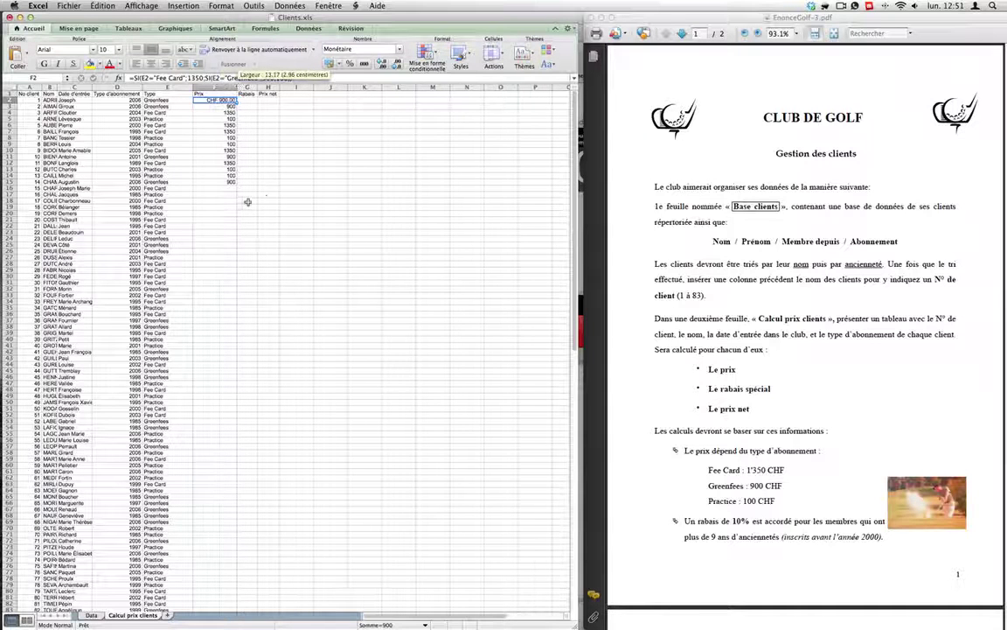
Enter =aujourdhui() in G2 under Rabais, accepting the proposed formula correction, and widen column G to fit the date.
{"action": "left_click", "coordinate": [247, 102]}
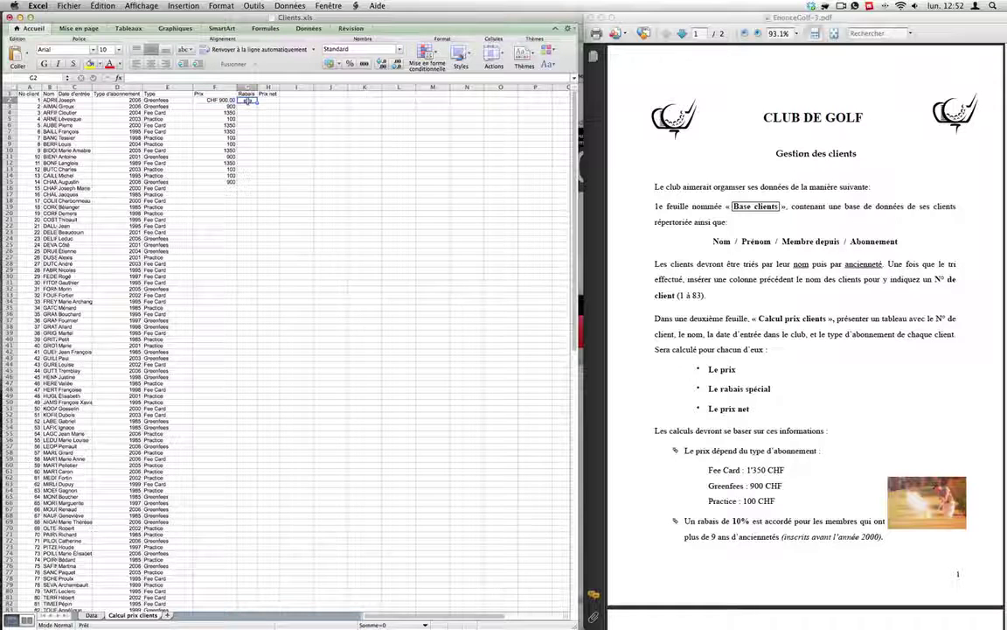
{"action": "left_click", "coordinate": [791, 525]}
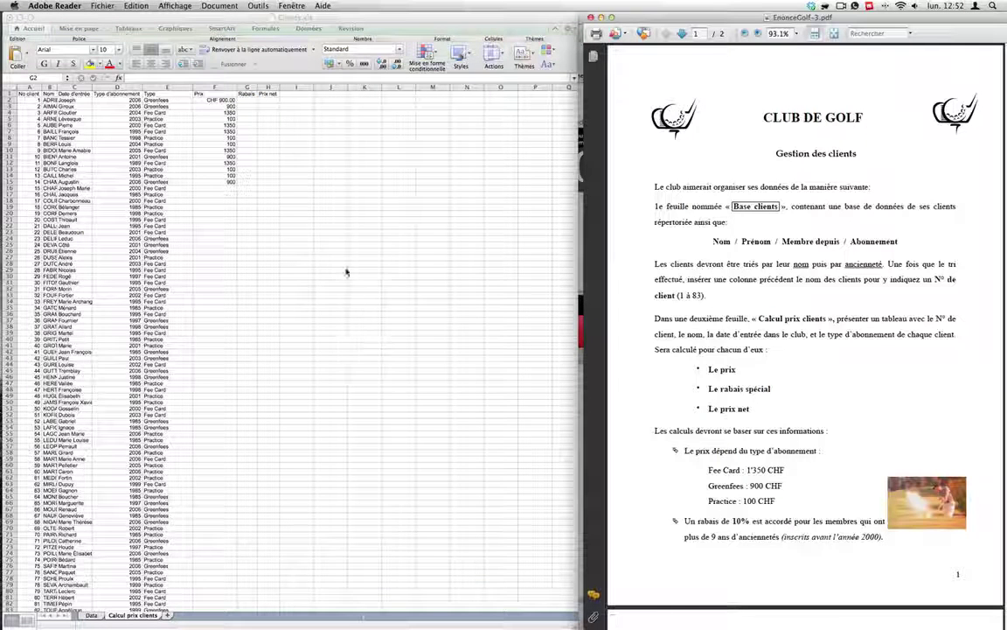
{"action": "left_click", "coordinate": [251, 100]}
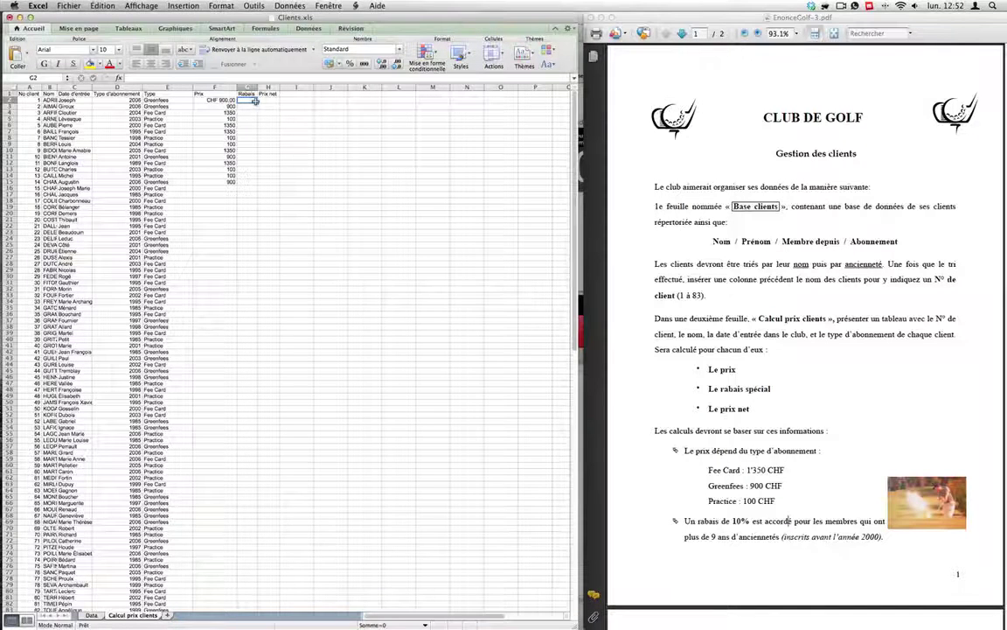
{"action": "type", "text": "=aujou"}
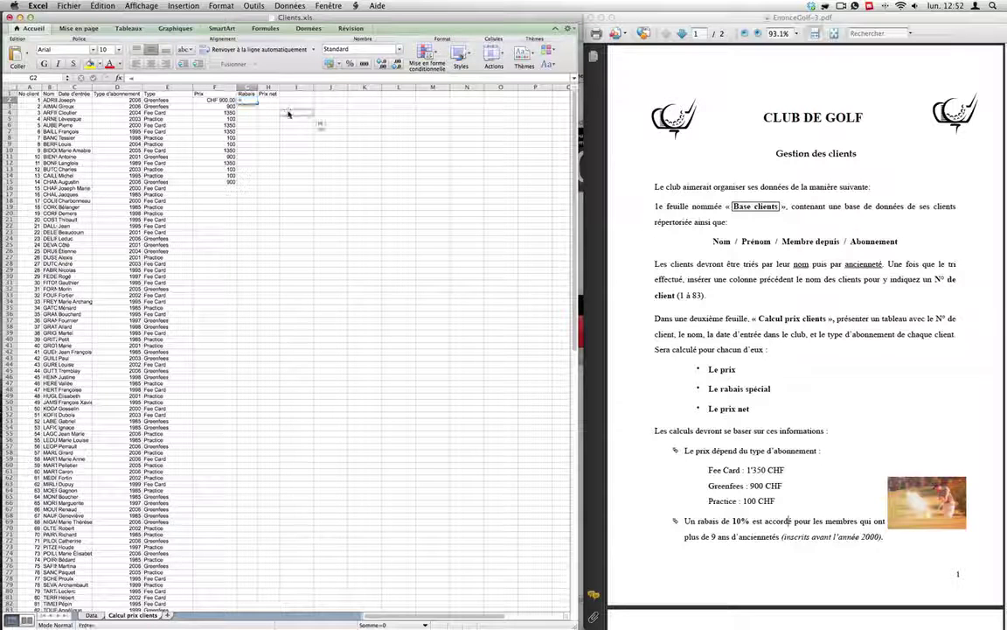
{"action": "type", "text": "rd'"}
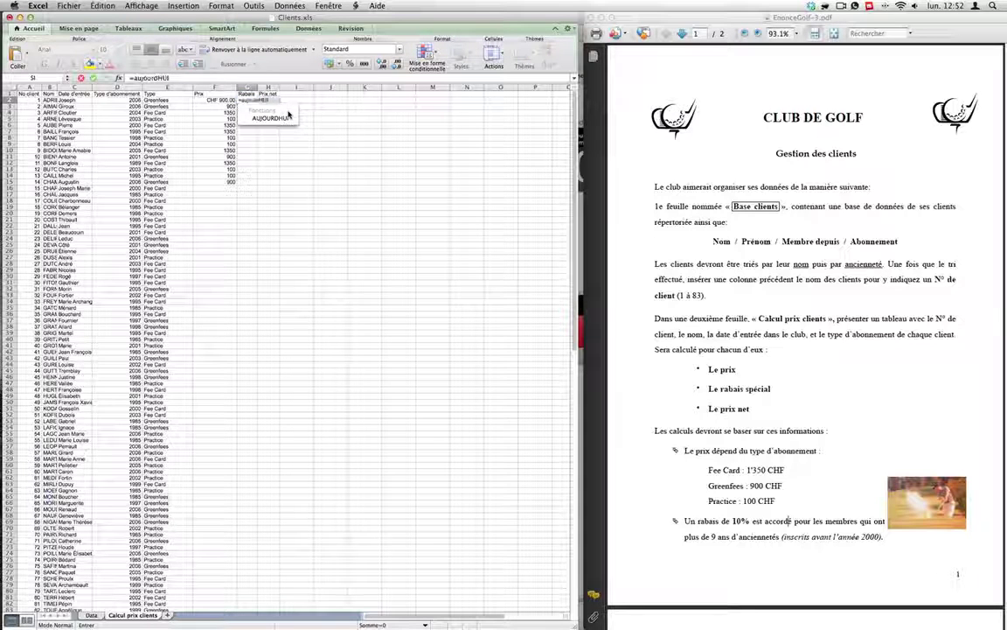
{"action": "type", "text": "hui()"}
{"action": "key", "text": "Return"}
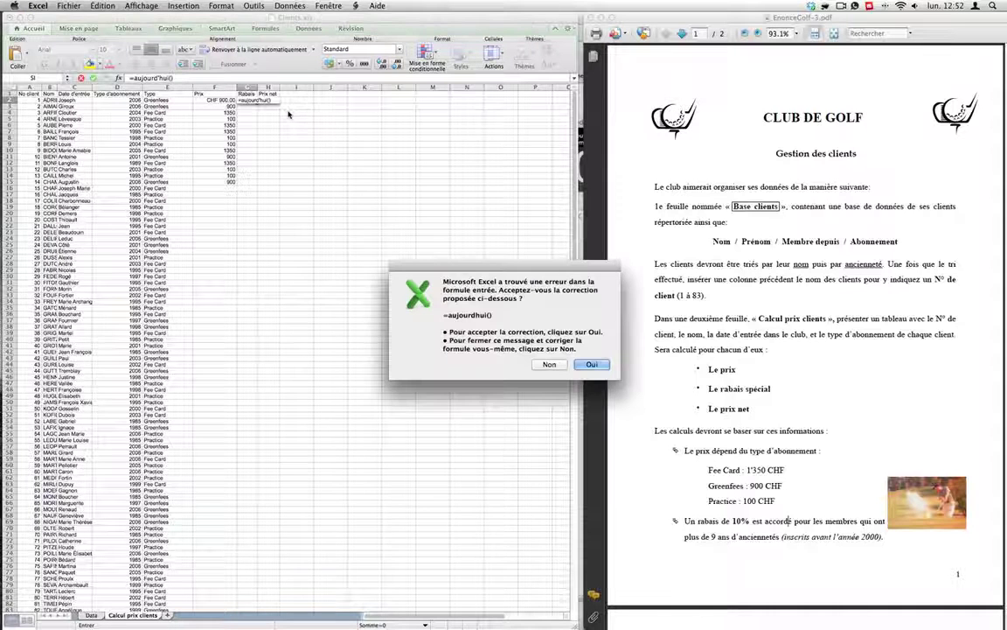
{"action": "key", "text": "Return"}
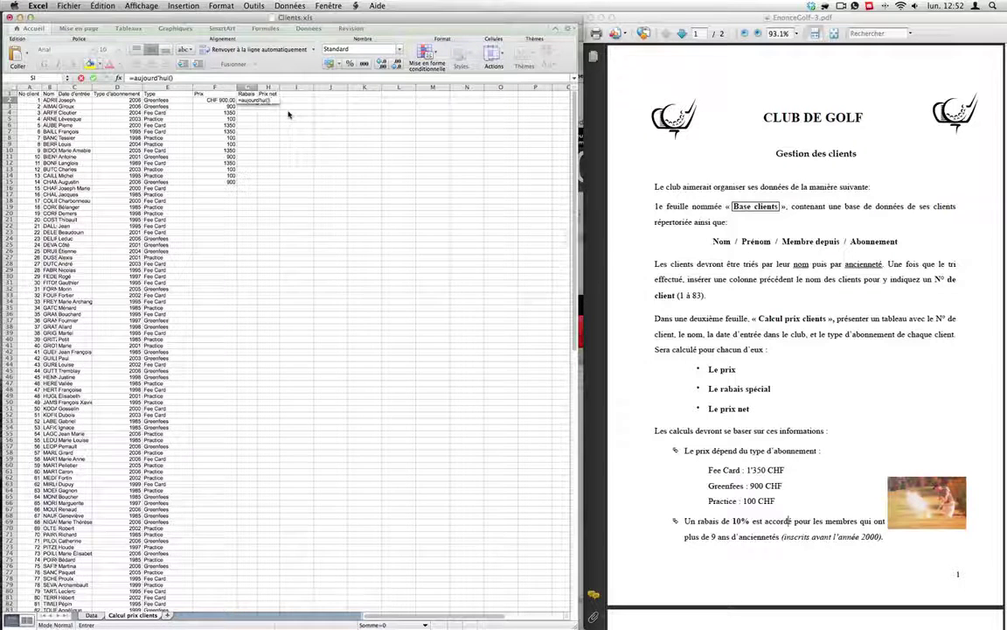
{"action": "left_click_drag", "start_coordinate": [259, 84], "coordinate": [271, 85]}
Wrap the G2 formula in the year function so it reads =ANNEE(AUJOURDHUI()).
{"action": "left_click", "coordinate": [254, 100]}
{"action": "left_click", "coordinate": [135, 78]}
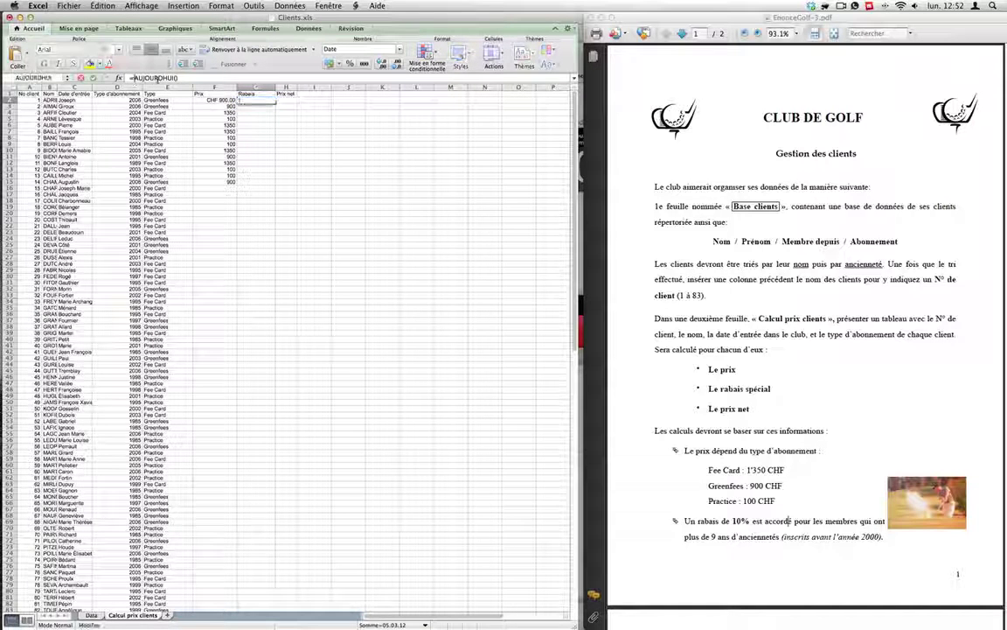
{"action": "type", "text": "ann"}
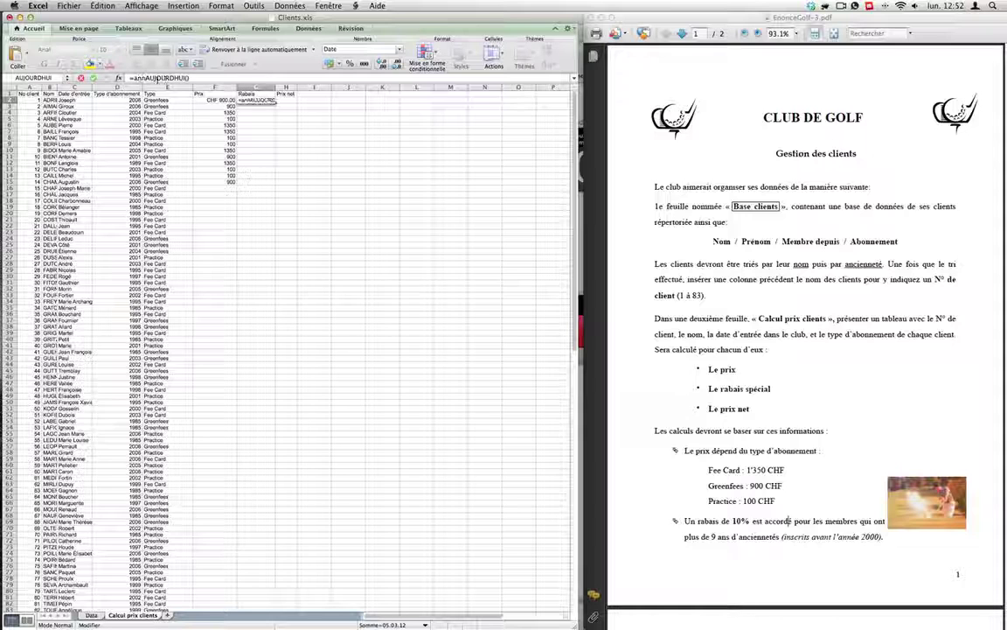
{"action": "type", "text": "ée("}
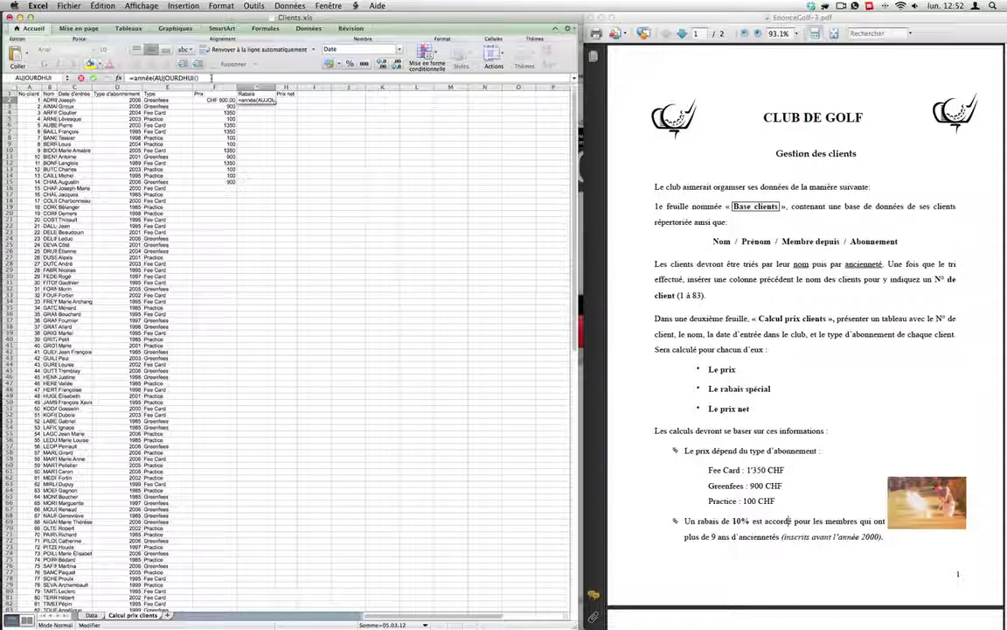
{"action": "key", "text": "Return"}
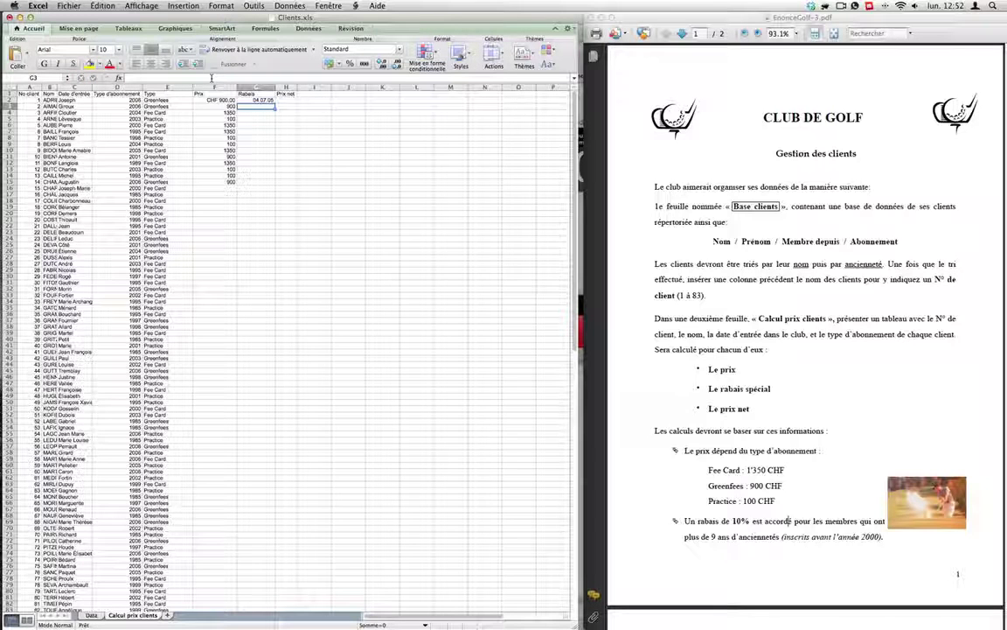
Format G2 as a plain number with zero decimals and no thousands separator.
{"action": "left_click", "coordinate": [247, 100]}
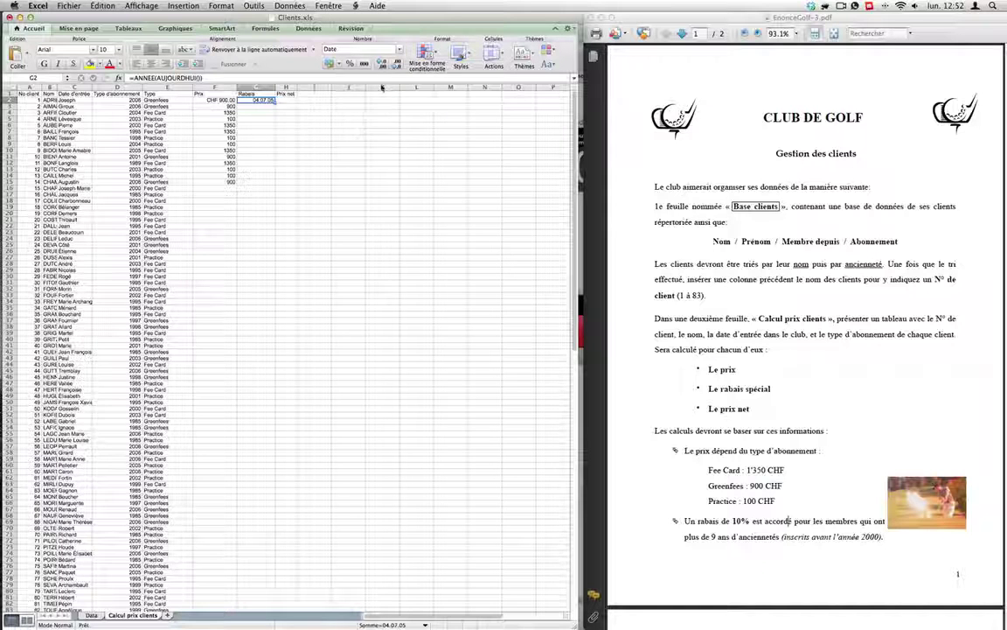
{"action": "left_click", "coordinate": [364, 64]}
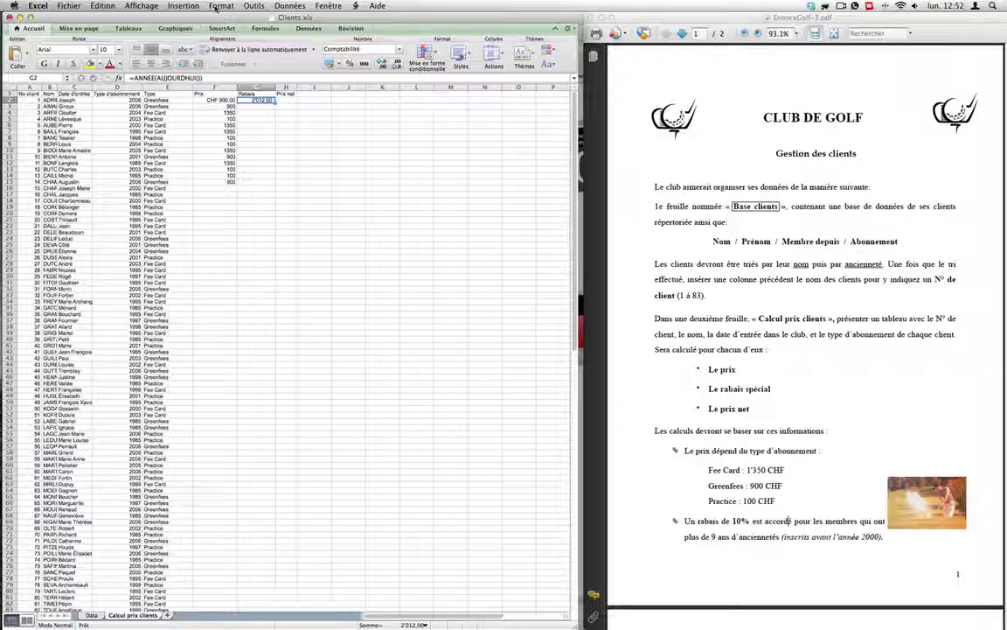
{"action": "left_click", "coordinate": [215, 7]}
{"action": "left_click", "coordinate": [258, 19]}
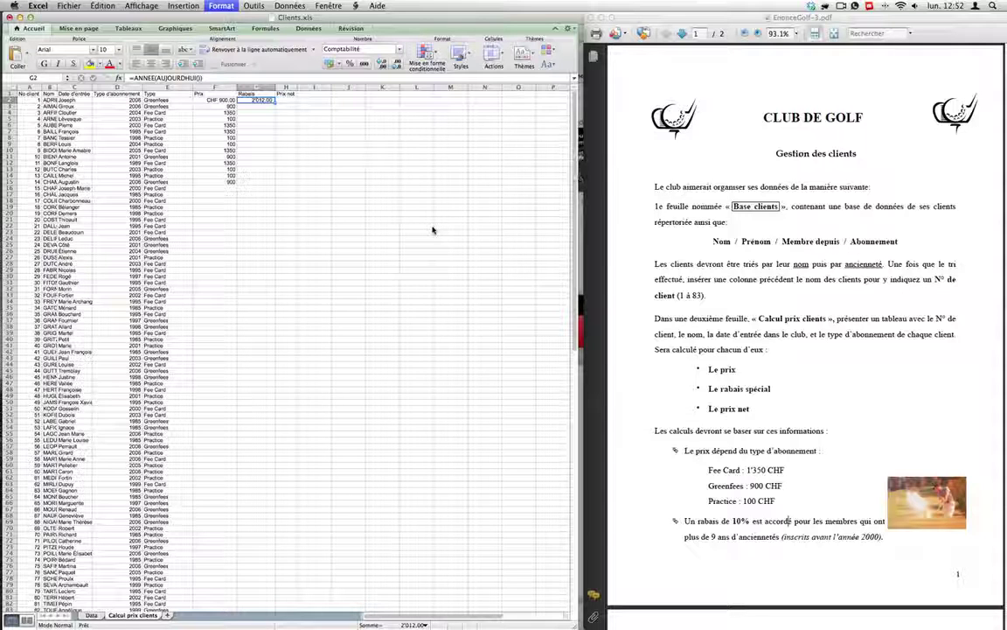
{"action": "key", "text": "super+1"}
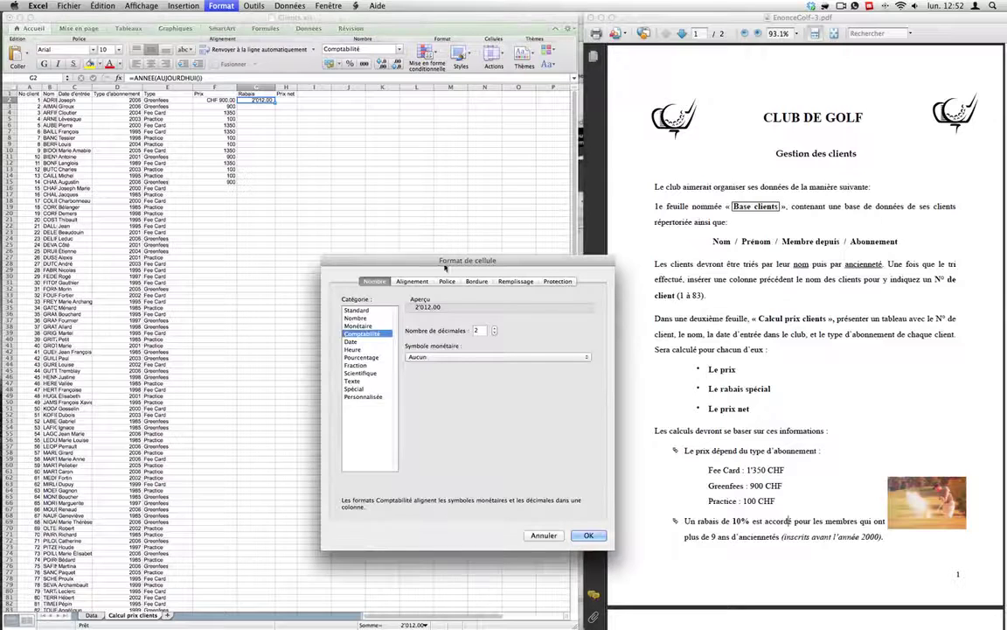
{"action": "left_click", "coordinate": [355, 318]}
{"action": "left_click", "coordinate": [494, 334]}
{"action": "left_click", "coordinate": [494, 334]}
{"action": "left_click", "coordinate": [410, 346]}
{"action": "left_click", "coordinate": [587, 534]}
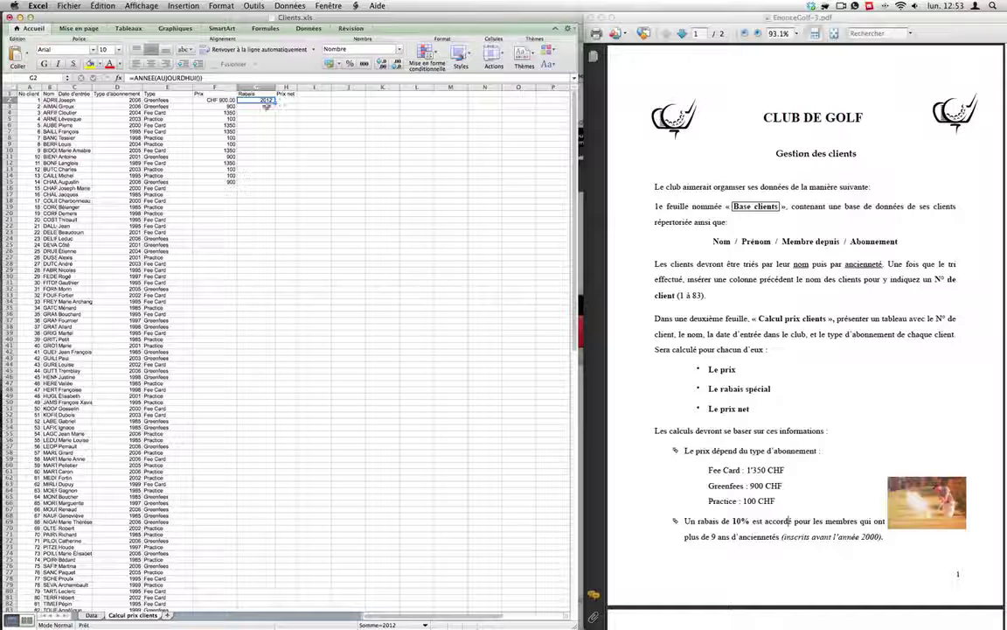
Look up the description and syntax of the ANNEE function among the date and time functions, leaving G3 empty.
{"action": "left_click", "coordinate": [266, 106]}
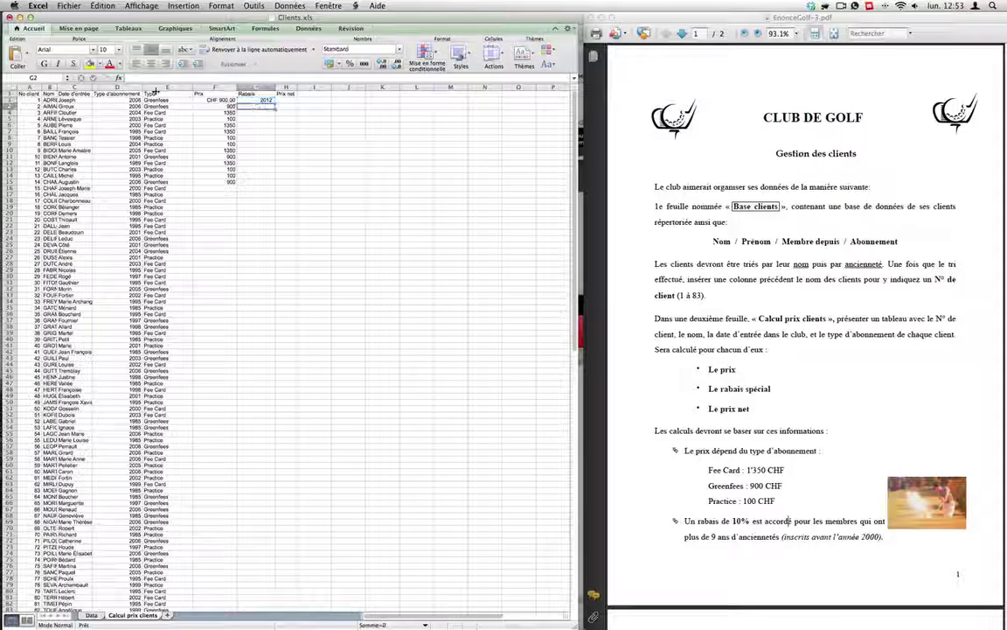
{"action": "left_click", "coordinate": [119, 79]}
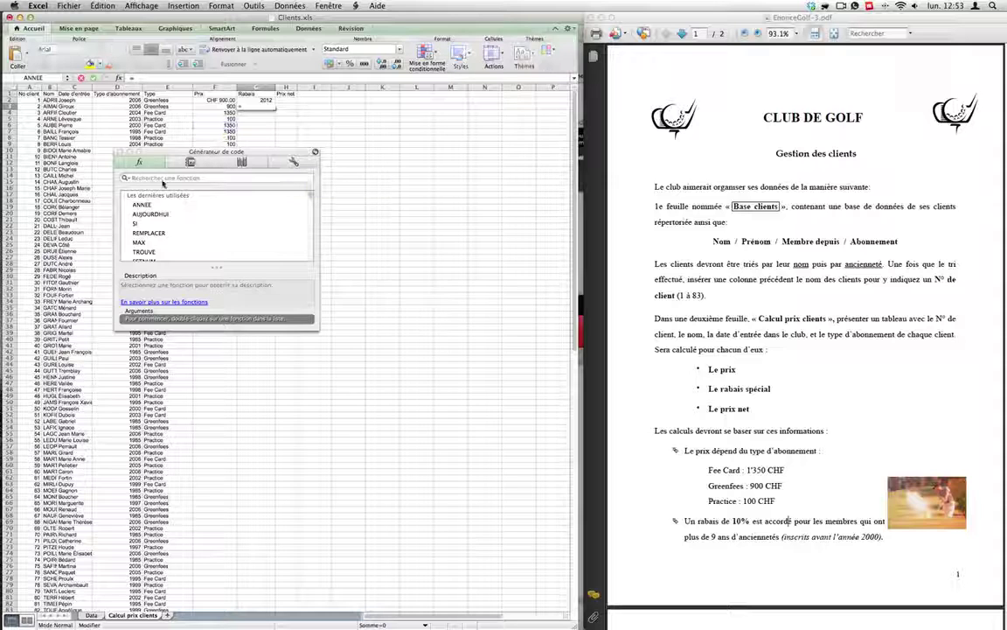
{"action": "scroll", "coordinate": [200, 239], "scroll_direction": "down", "scroll_amount": 10}
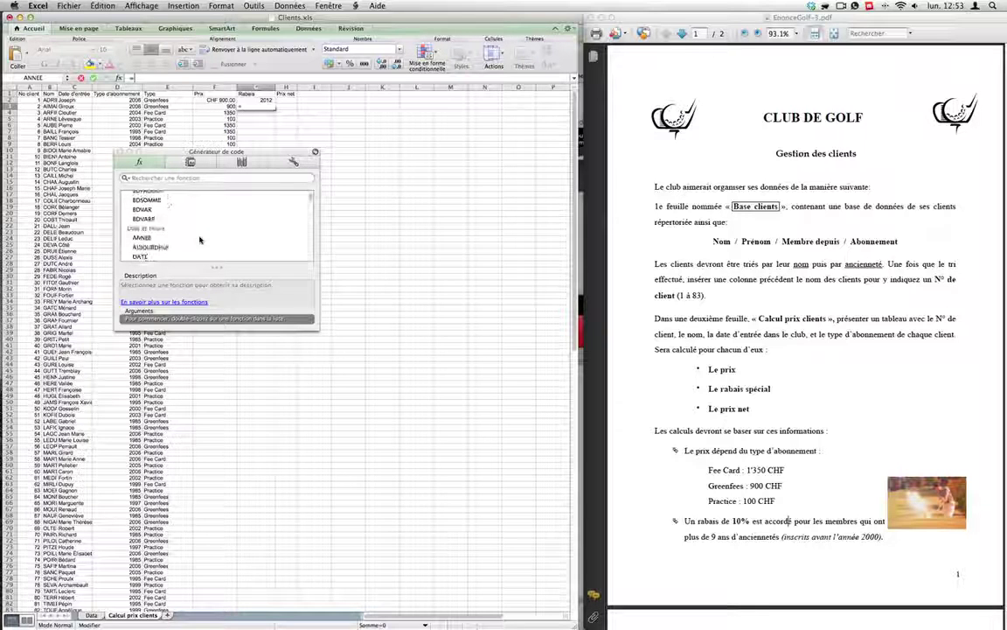
{"action": "left_click", "coordinate": [148, 237]}
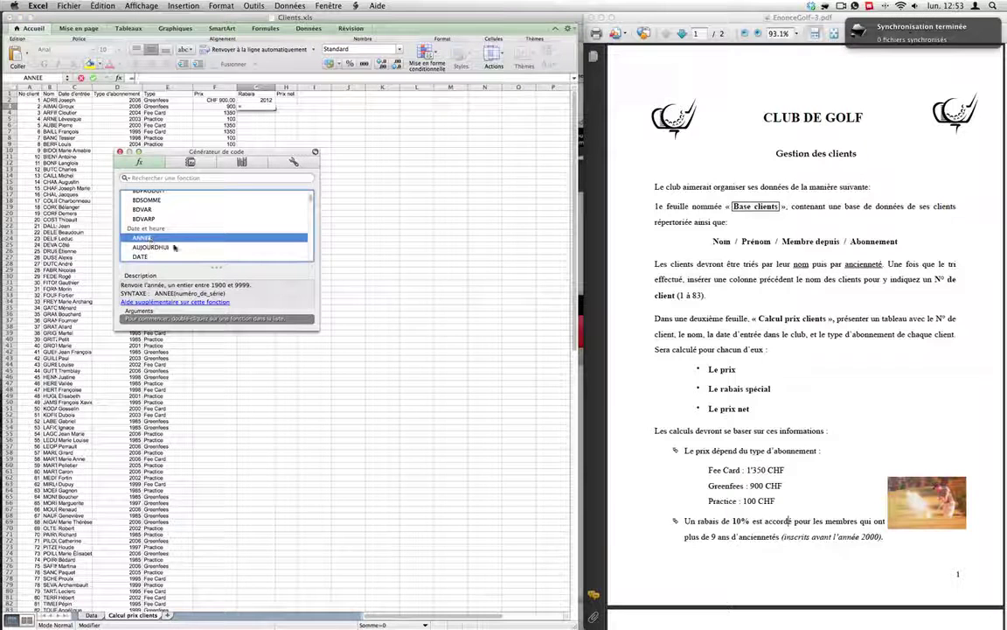
{"action": "left_click", "coordinate": [120, 152]}
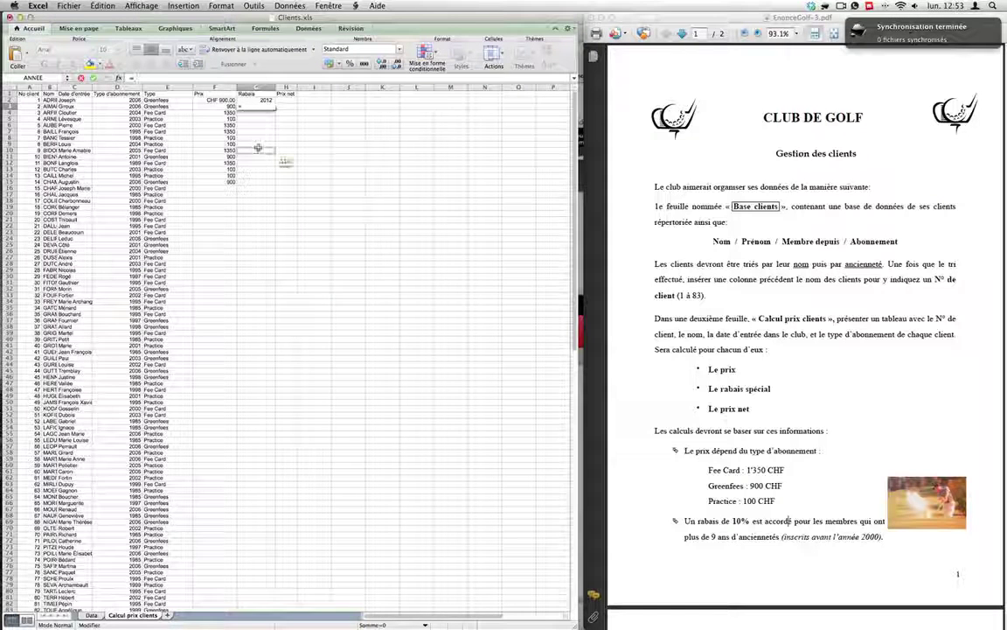
{"action": "key", "text": "Escape"}
Subtract the entry year from the current year in G2 so the formula reads =ANNEE(AUJOURDHUI())-D2.
{"action": "left_click", "coordinate": [256, 101]}
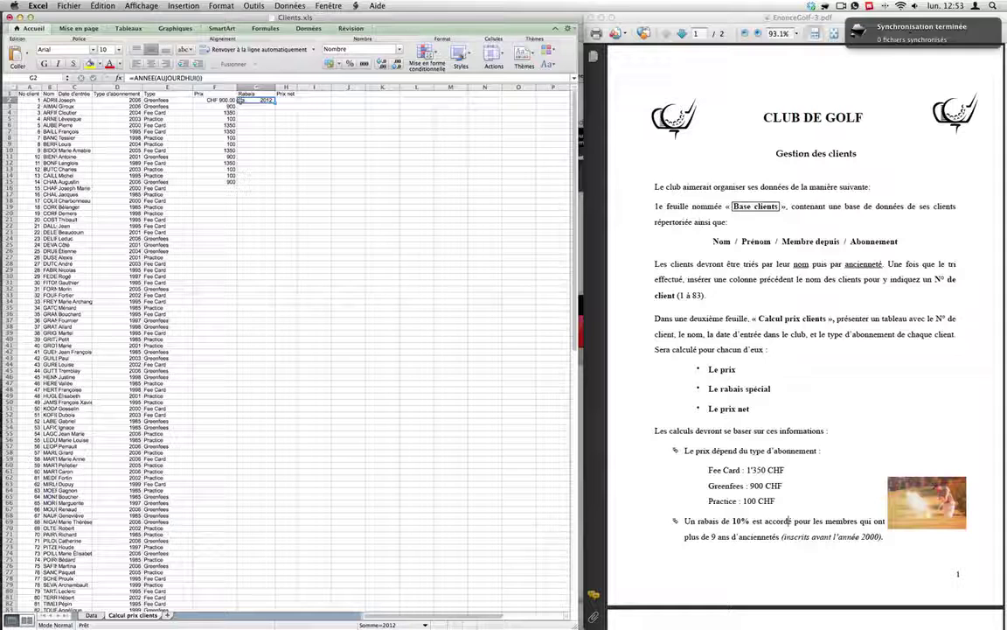
{"action": "left_click", "coordinate": [203, 79]}
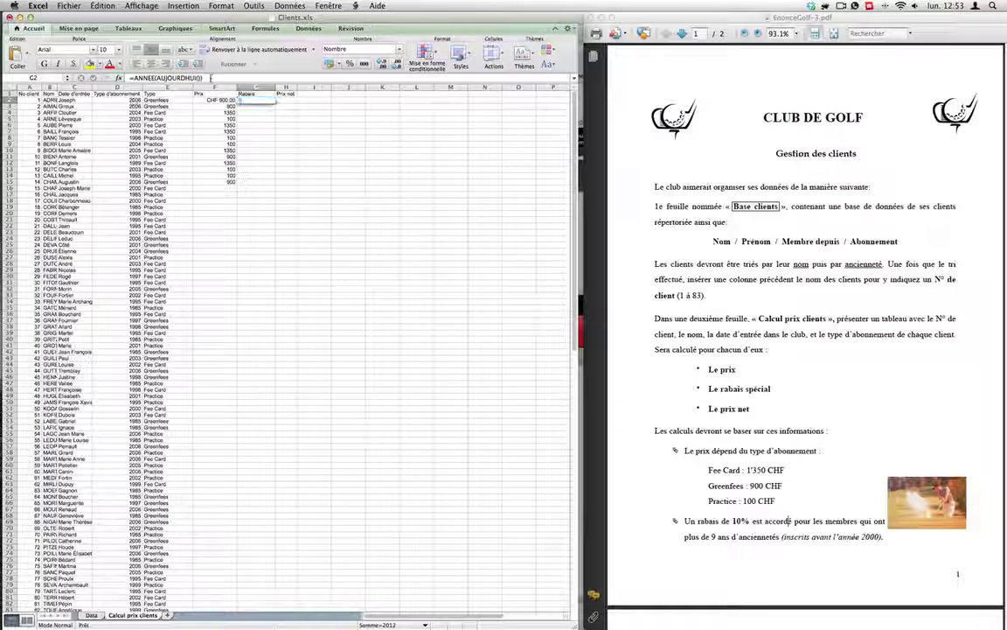
{"action": "type", "text": "-"}
{"action": "left_click", "coordinate": [133, 101]}
{"action": "key", "text": "Return"}
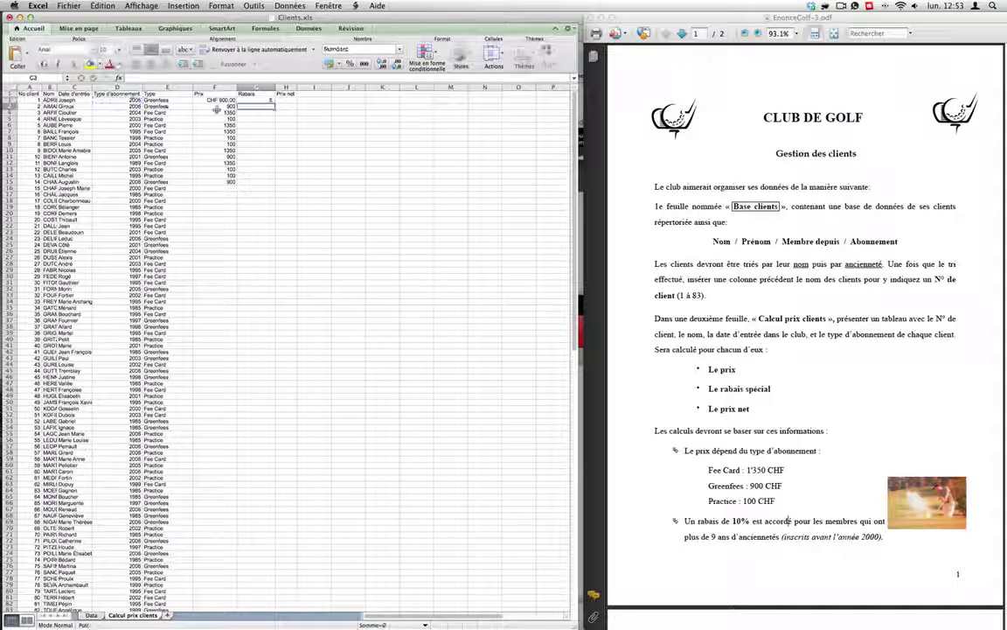
Wrap the G2 seniority formula in a condition, =SI(ANNEE(AUJOURDHUI())-D2>9;10%*F2;0), accepting the proposed bracket correction.
{"action": "left_click", "coordinate": [249, 100]}
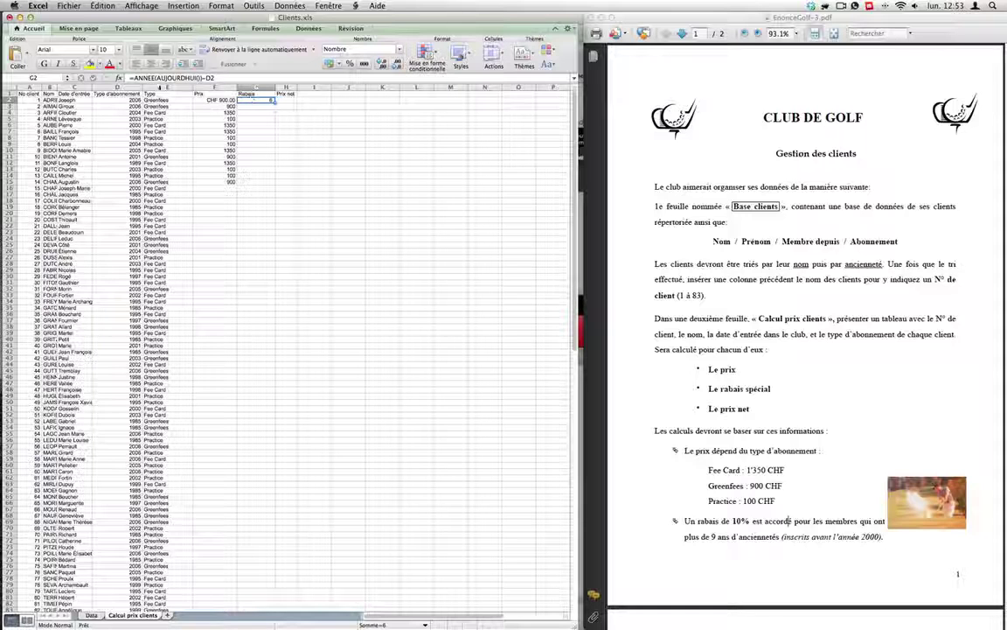
{"action": "left_click", "coordinate": [134, 78]}
{"action": "type", "text": "si("}
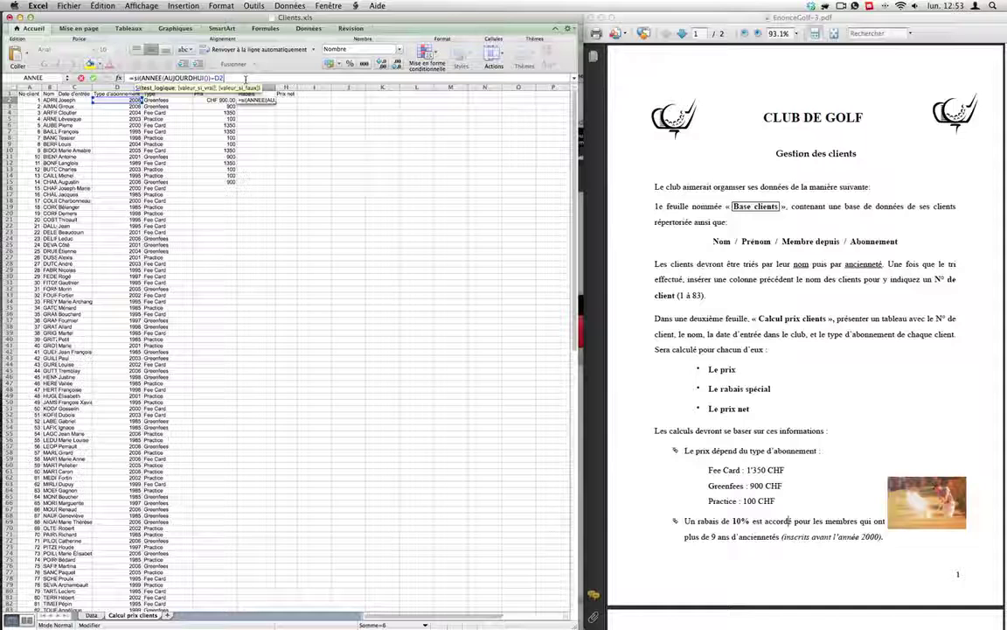
{"action": "type", "text": ">"}
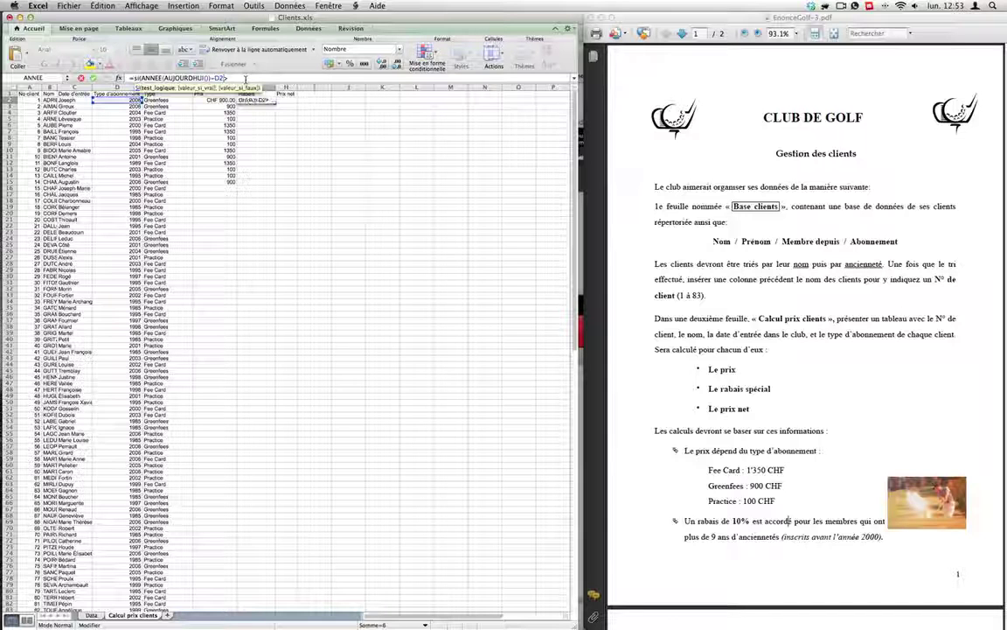
{"action": "type", "text": "9"}
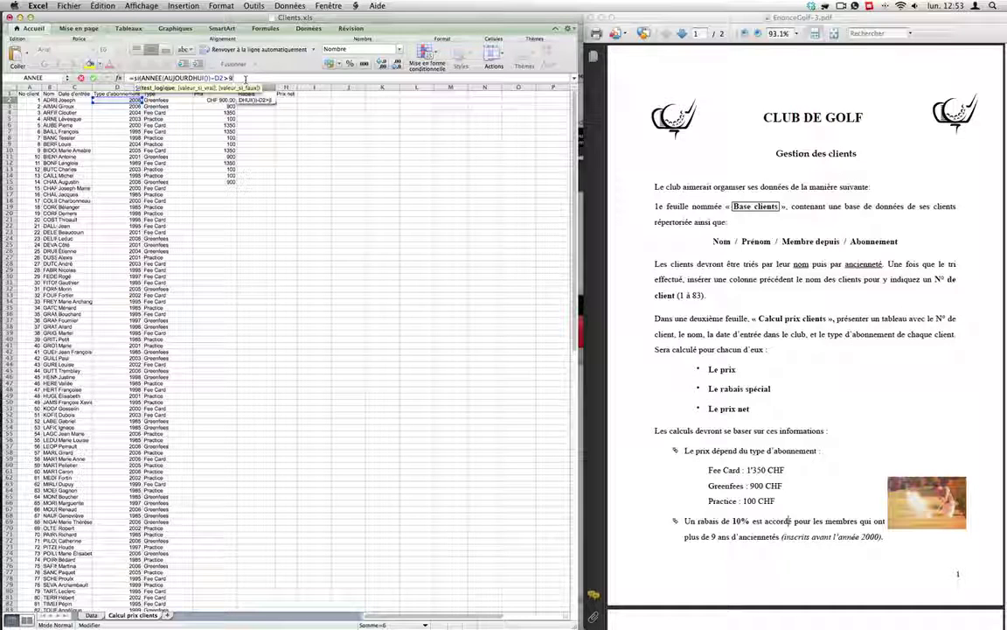
{"action": "type", "text": ";"}
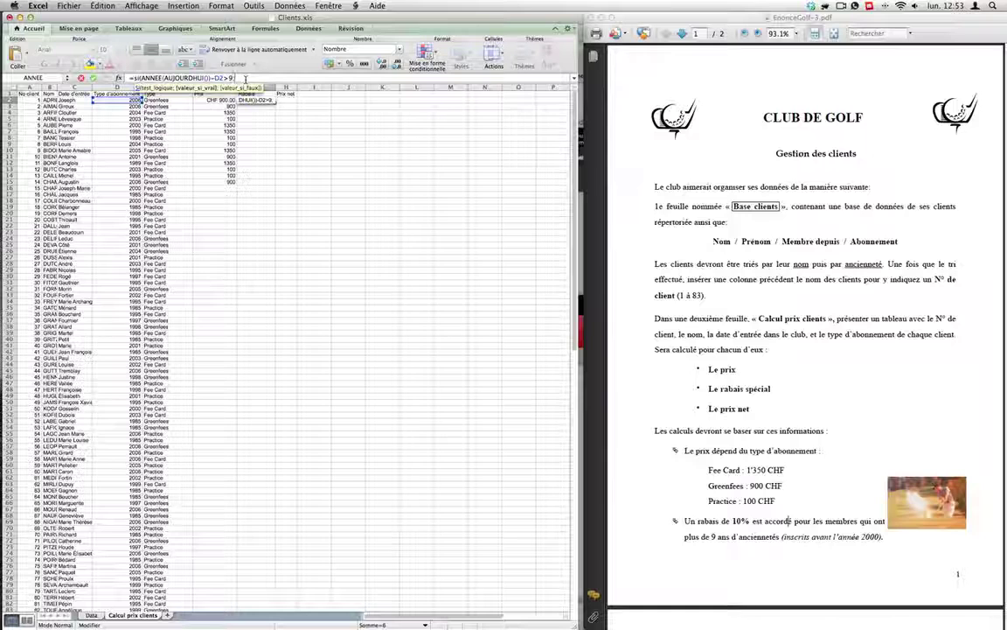
{"action": "type", "text": "10%"}
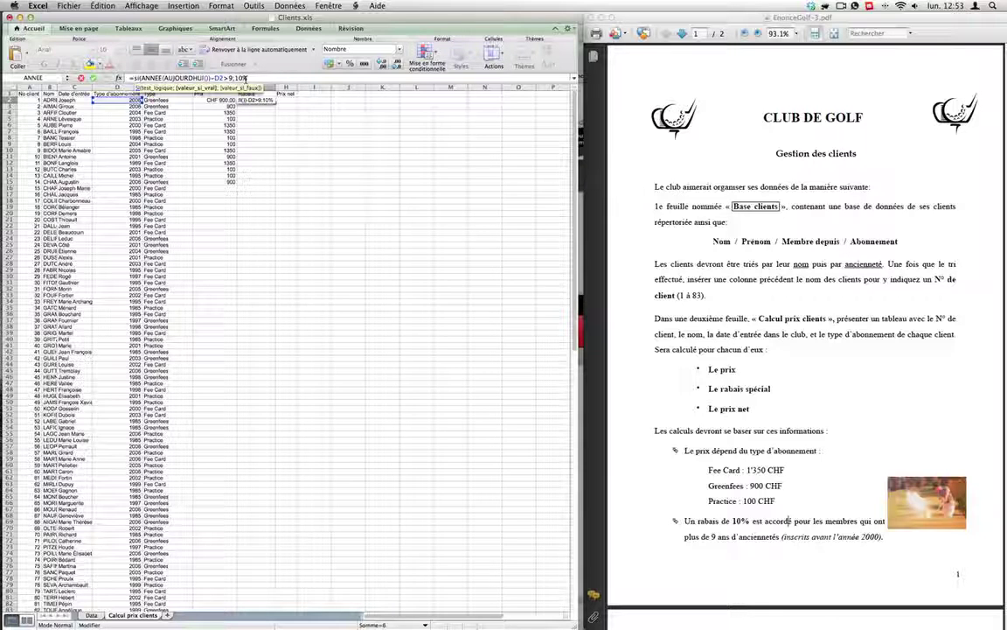
{"action": "type", "text": ";"}
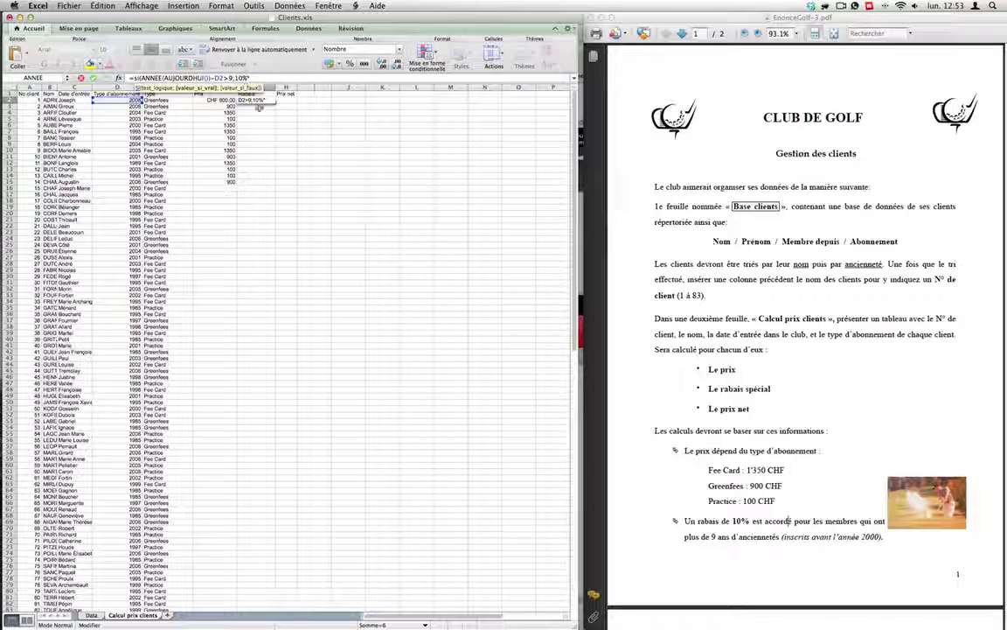
{"action": "left_click", "coordinate": [220, 102]}
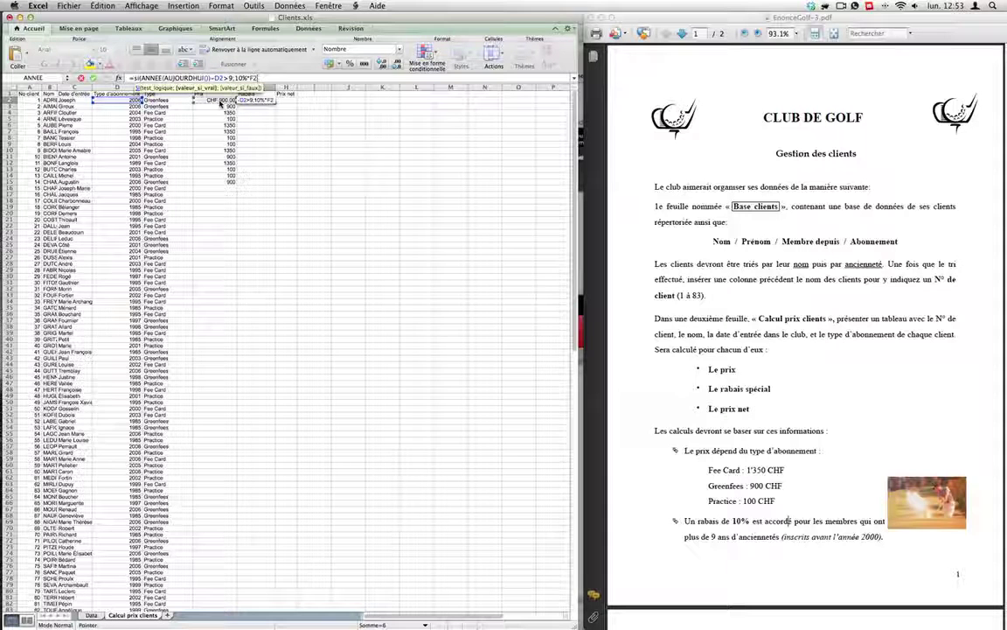
{"action": "type", "text": ";0"}
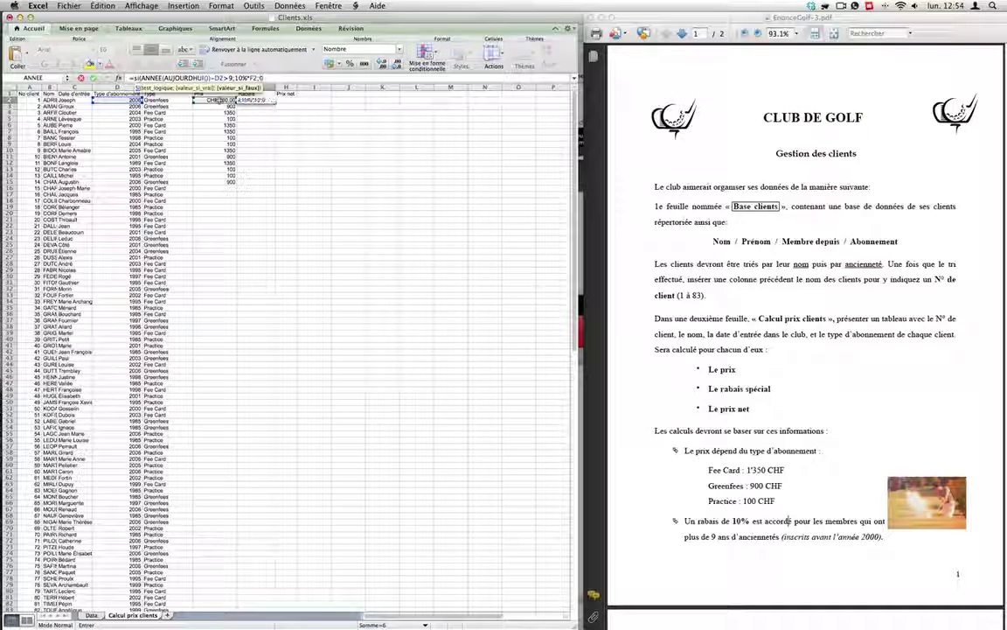
{"action": "key", "text": "Return"}
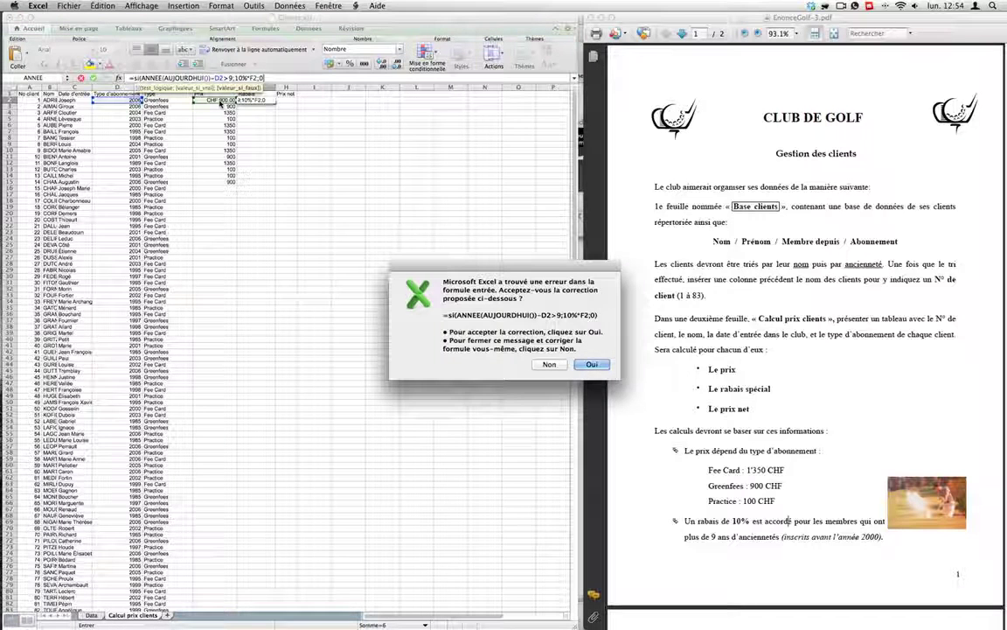
{"action": "key", "text": "Return"}
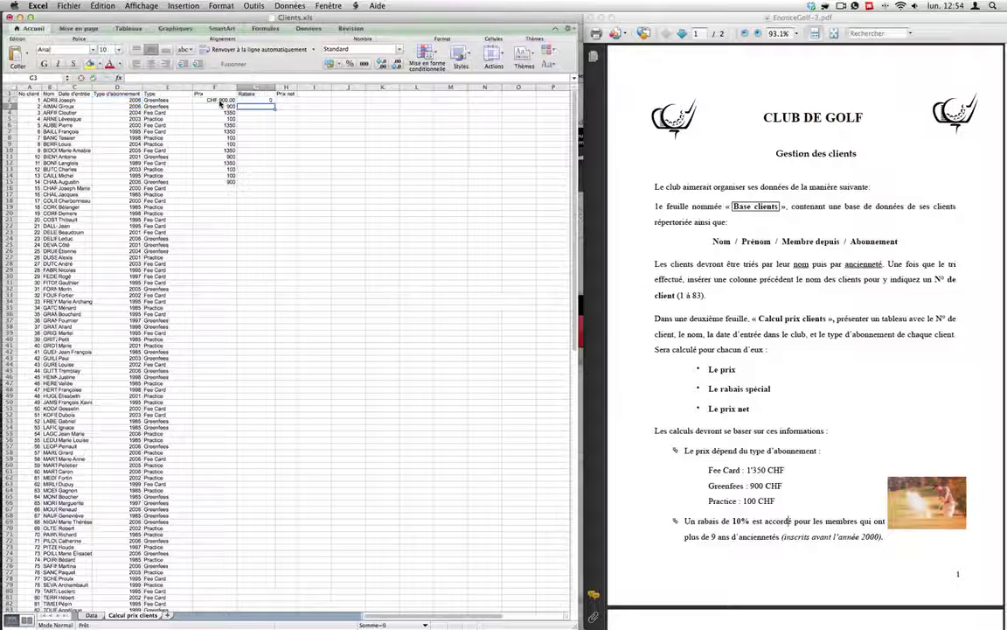
Copy the G2 rabais formula down to G15 and check row 6 against its entry year and price.
{"action": "left_click", "coordinate": [249, 100]}
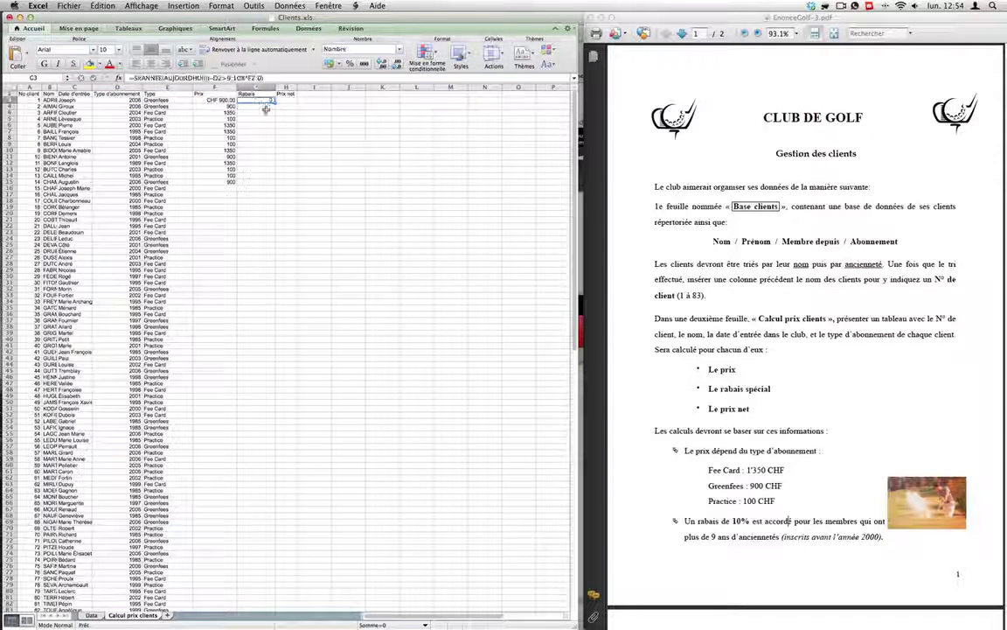
{"action": "left_click", "coordinate": [125, 99]}
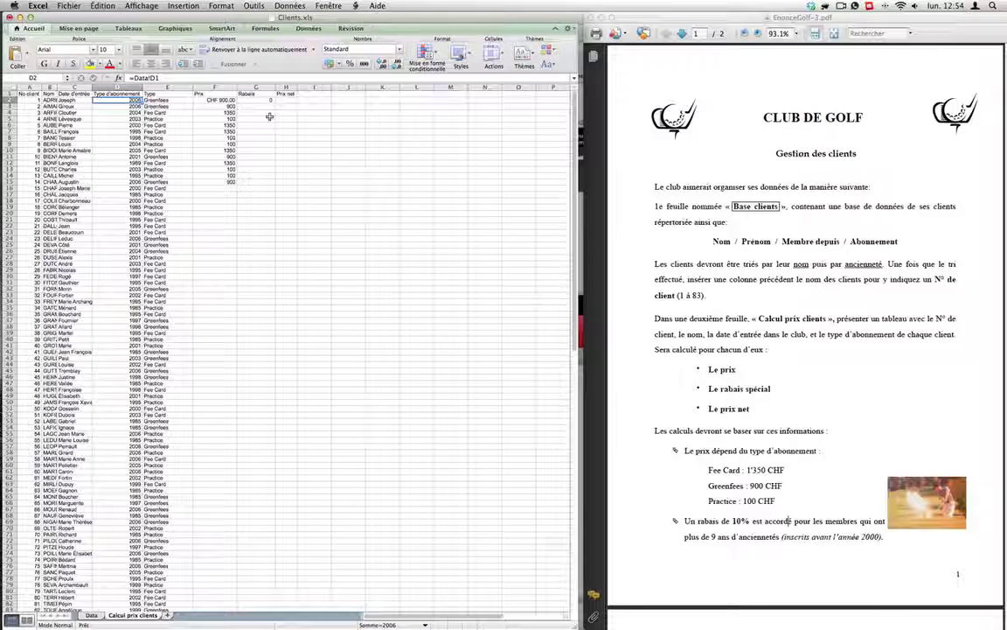
{"action": "left_click", "coordinate": [267, 99]}
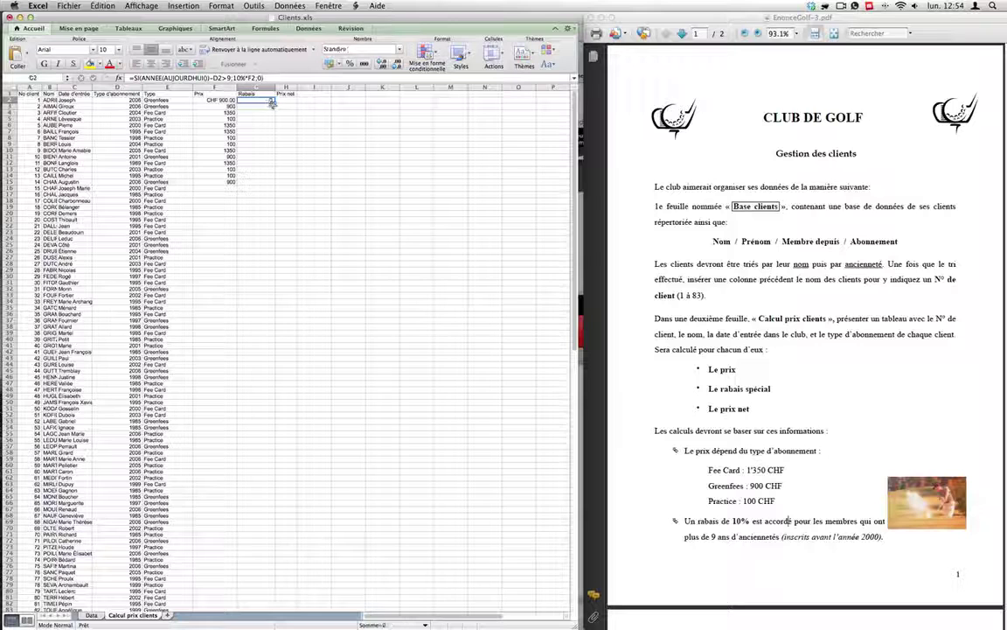
{"action": "left_click_drag", "start_coordinate": [272, 103], "coordinate": [273, 182]}
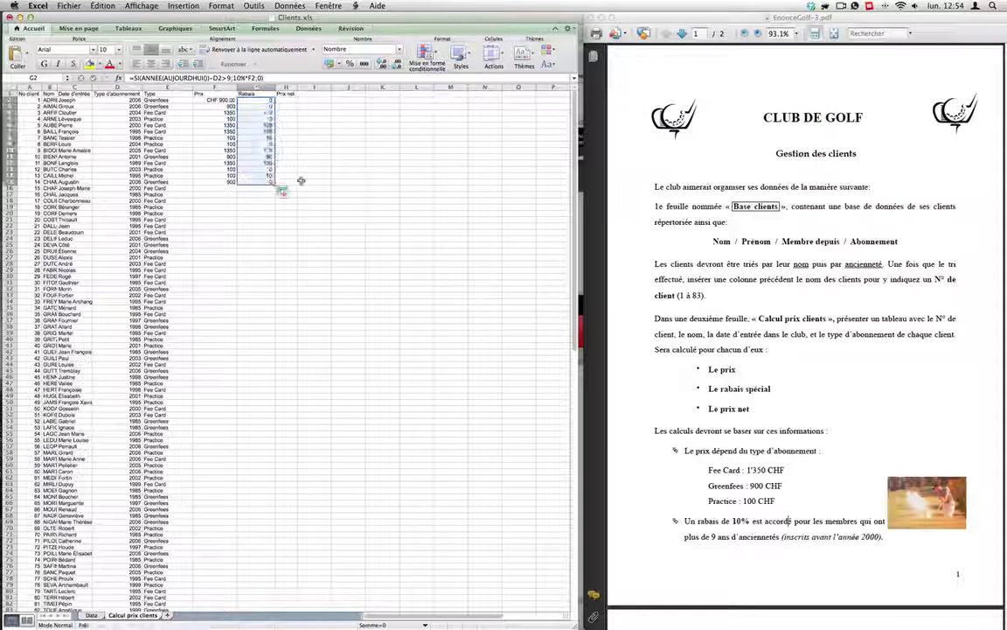
{"action": "left_click", "coordinate": [267, 125]}
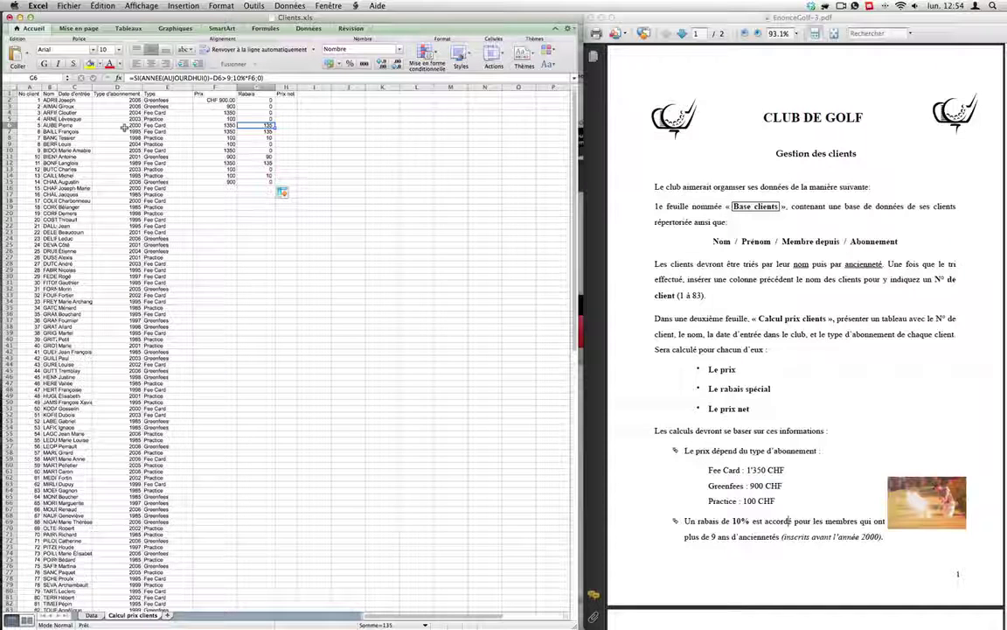
{"action": "left_click", "coordinate": [264, 100]}
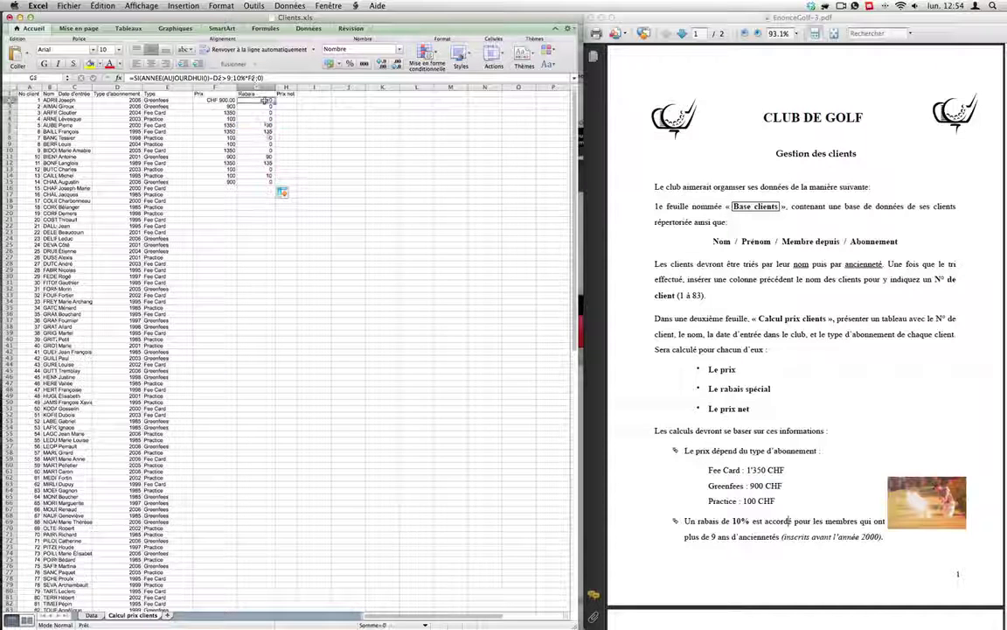
{"action": "left_click", "coordinate": [264, 125]}
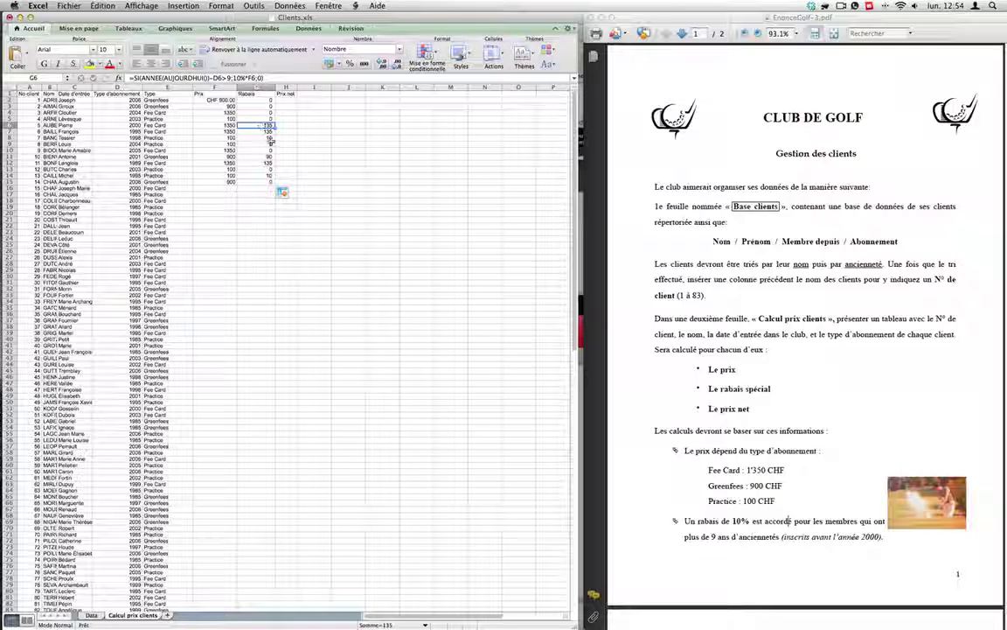
{"action": "left_click", "coordinate": [202, 125]}
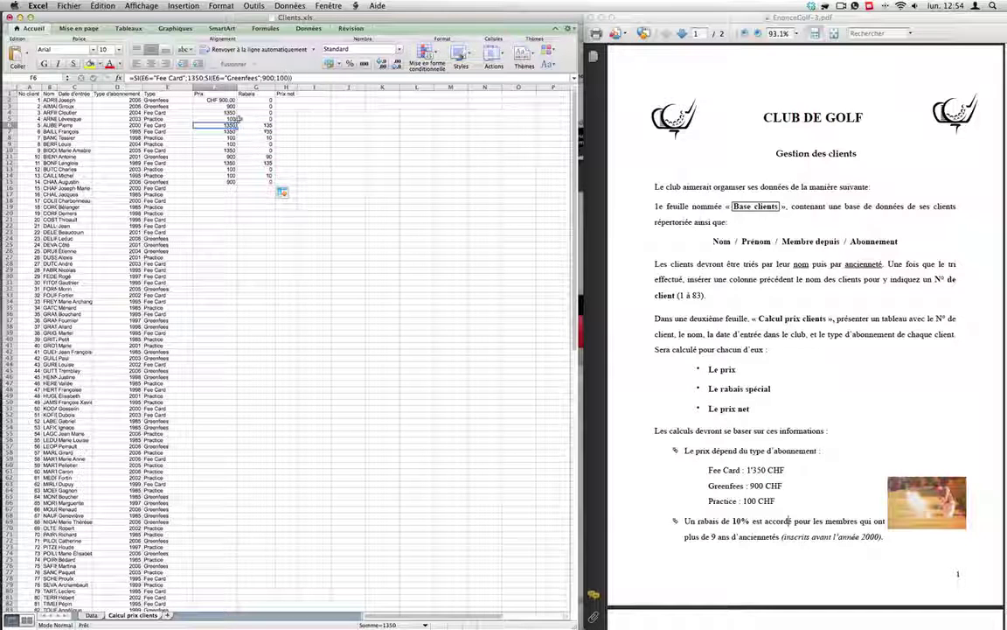
Calculate the net price in H2 as price minus rabais with =F2-G2.
{"action": "left_click", "coordinate": [287, 100]}
{"action": "type", "text": "="}
{"action": "left_click", "coordinate": [226, 103]}
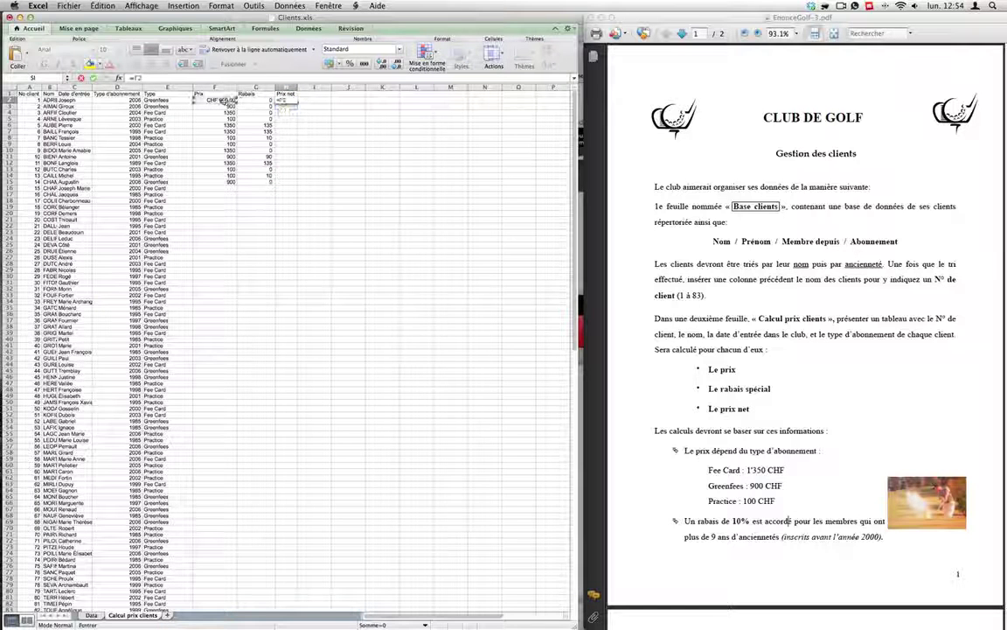
{"action": "type", "text": "-"}
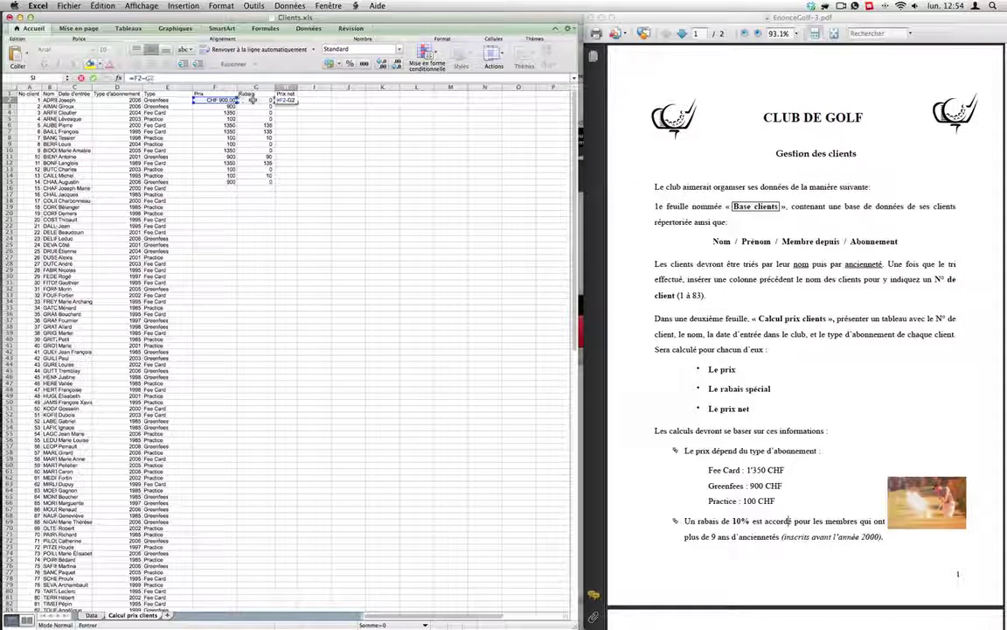
{"action": "left_click", "coordinate": [246, 101]}
{"action": "key", "text": "Return"}
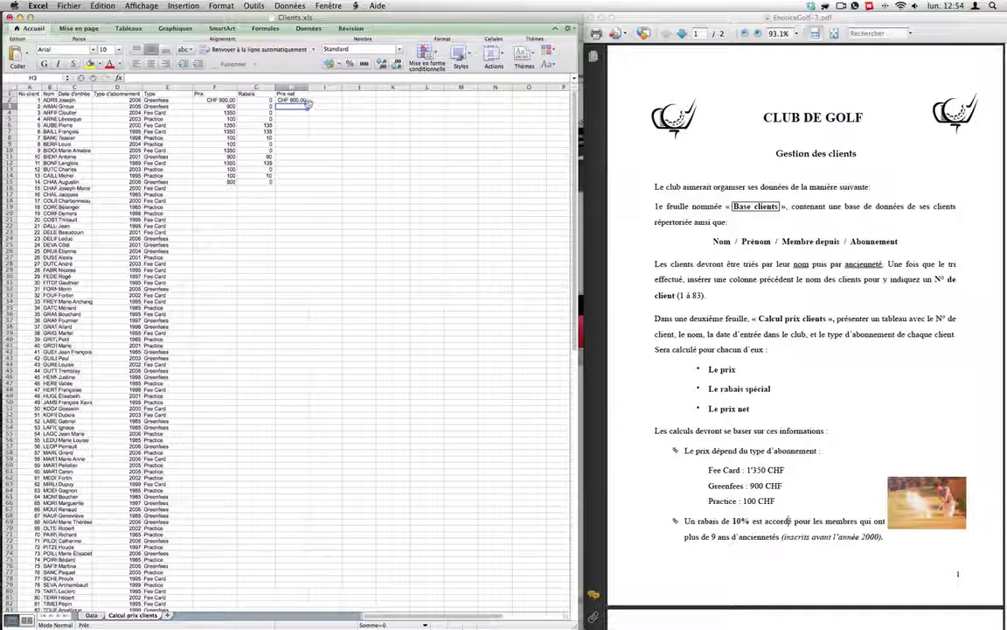
Select the CHF-formatted price in F2 and locate the cell formatting commands.
{"action": "left_click", "coordinate": [218, 100]}
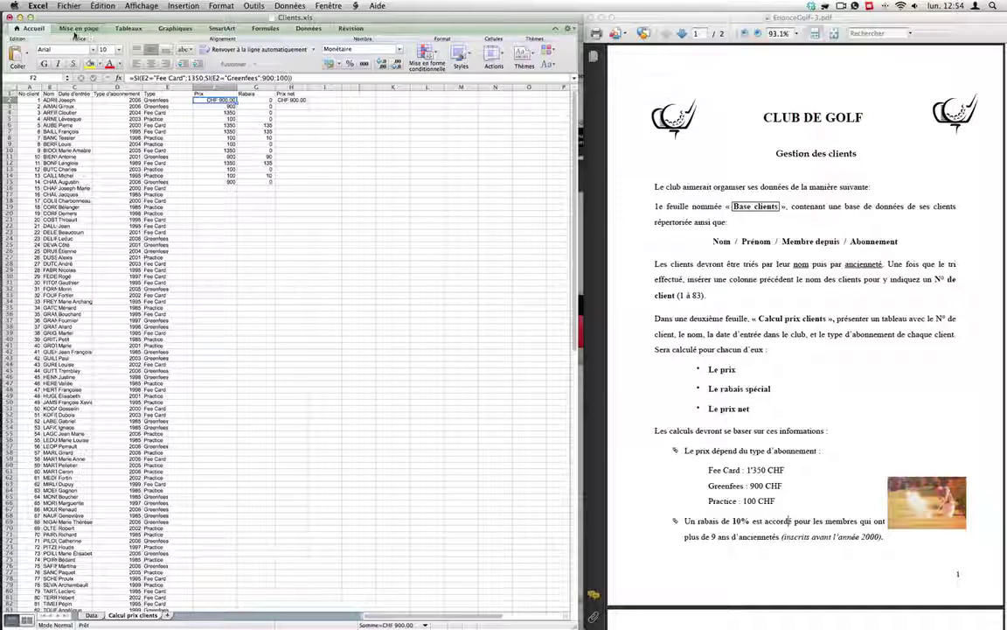
{"action": "left_click", "coordinate": [77, 29]}
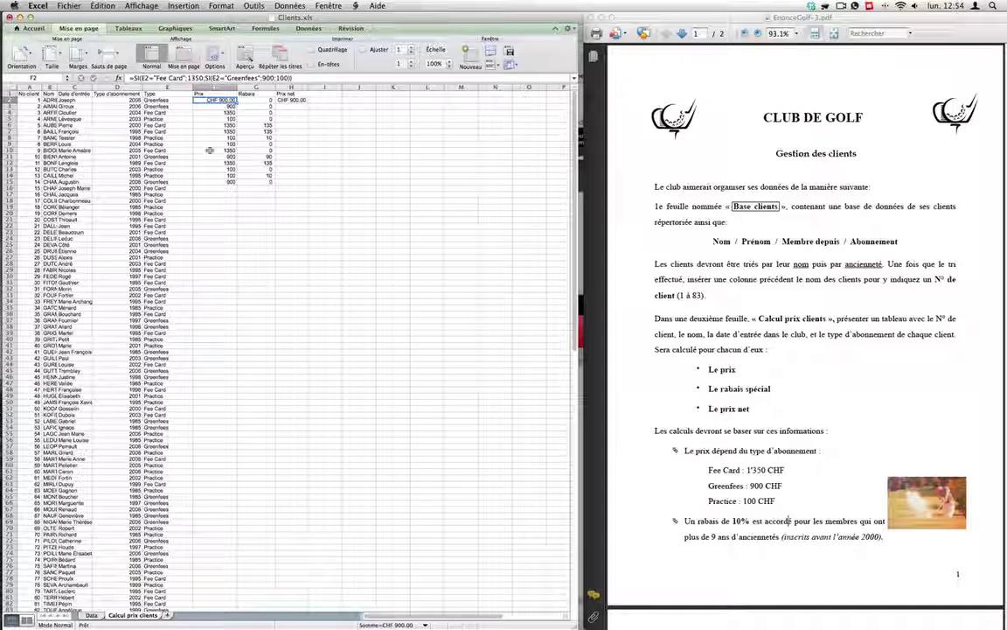
{"action": "left_click", "coordinate": [33, 28]}
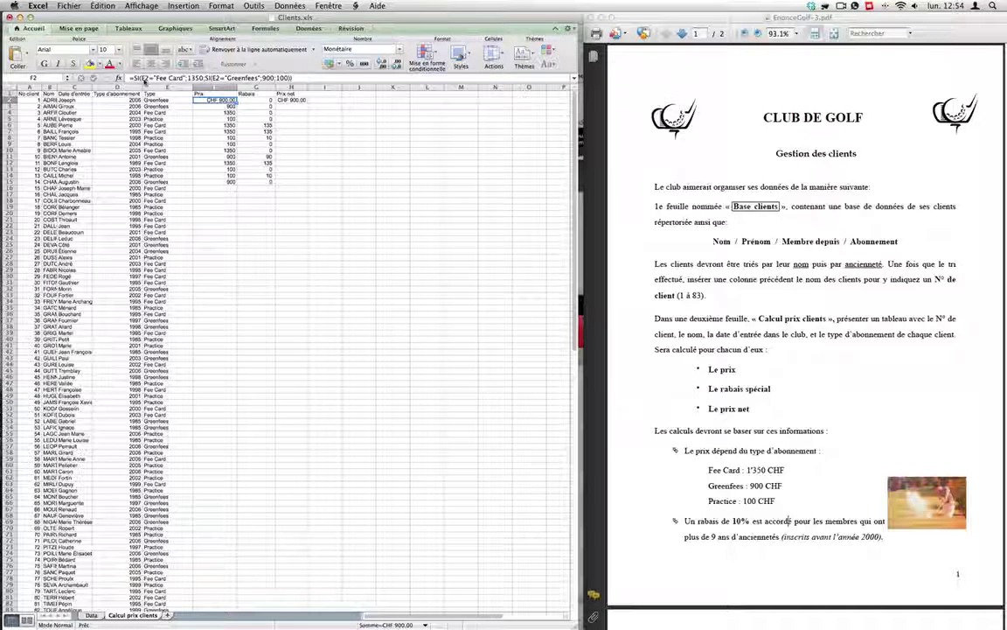